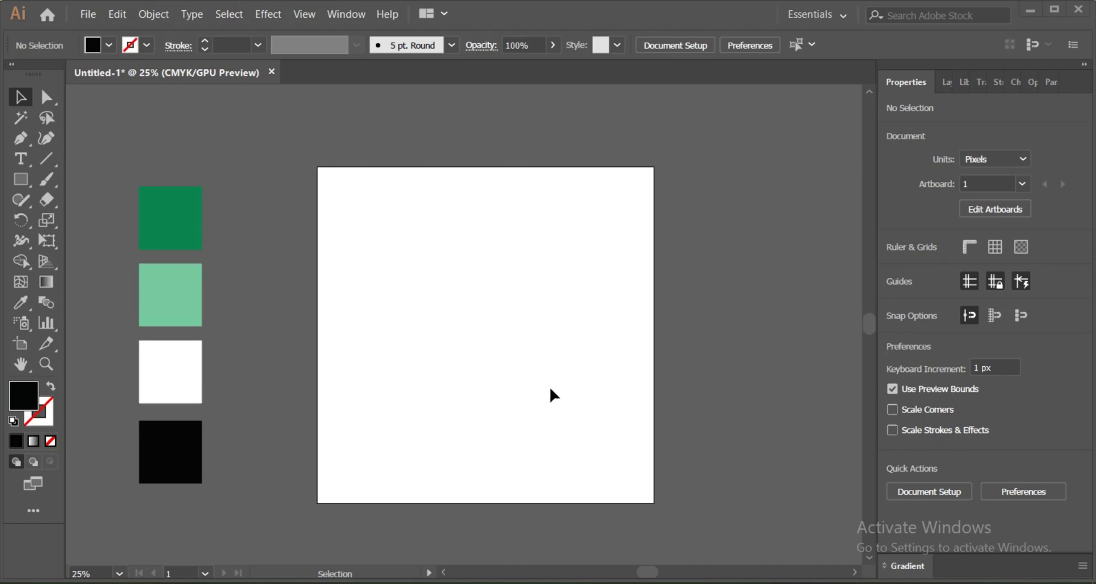
Draw a rectangle in the upper middle of the artboard for the lamp shade.
click(20, 179)
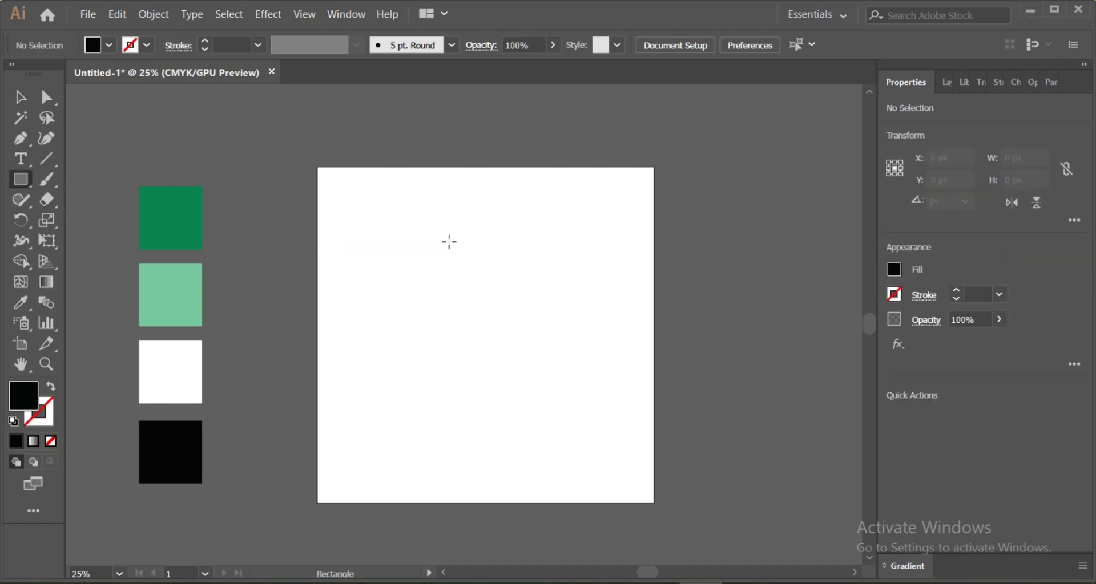
drag(449, 242, 542, 312)
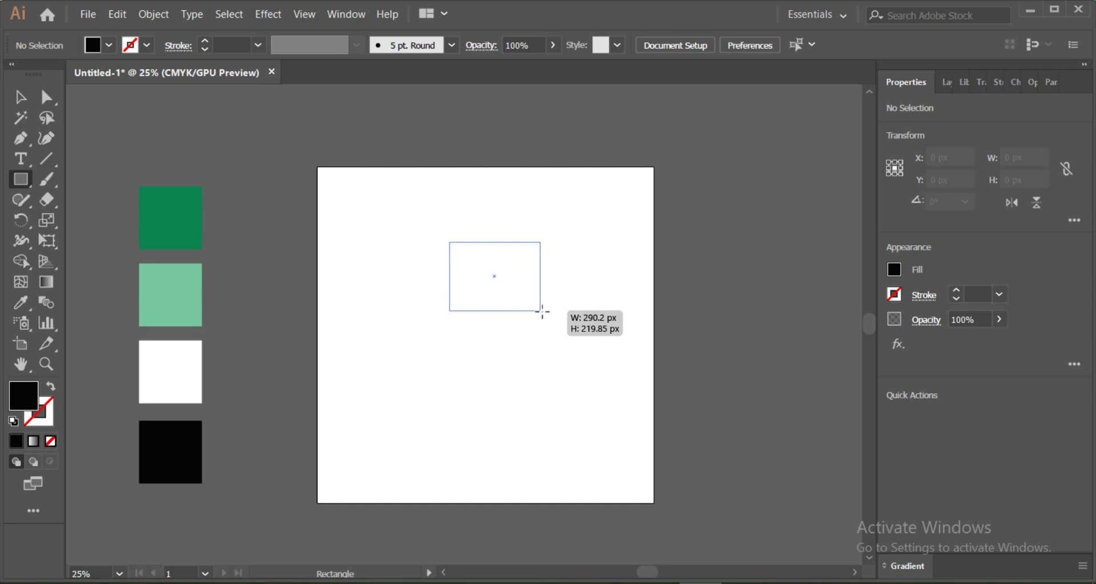
drag(542, 312, 544, 314)
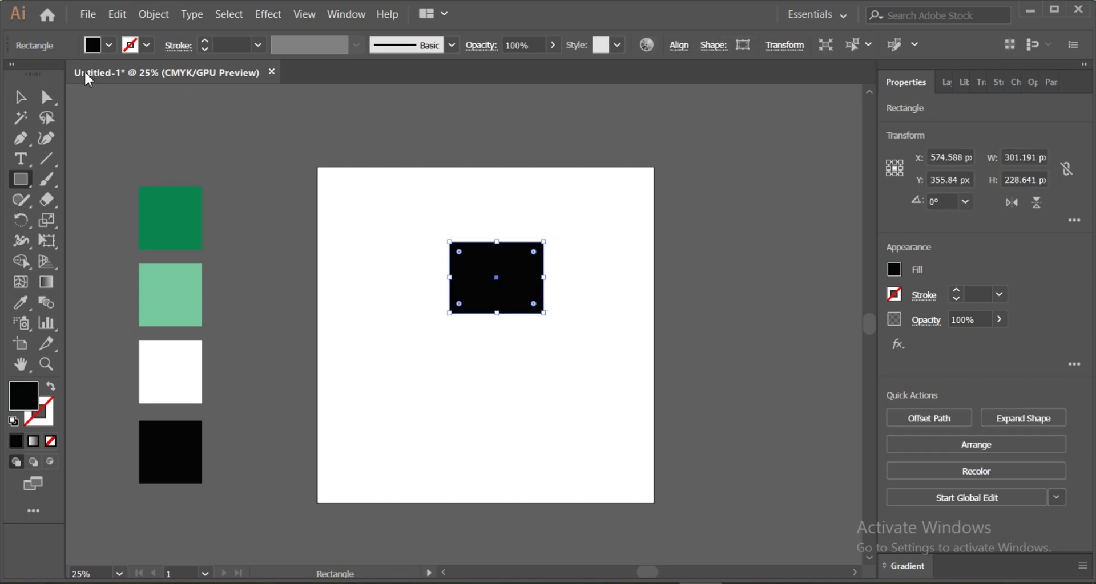
Give the rectangle a white fill and a 4 pt black stroke.
click(109, 46)
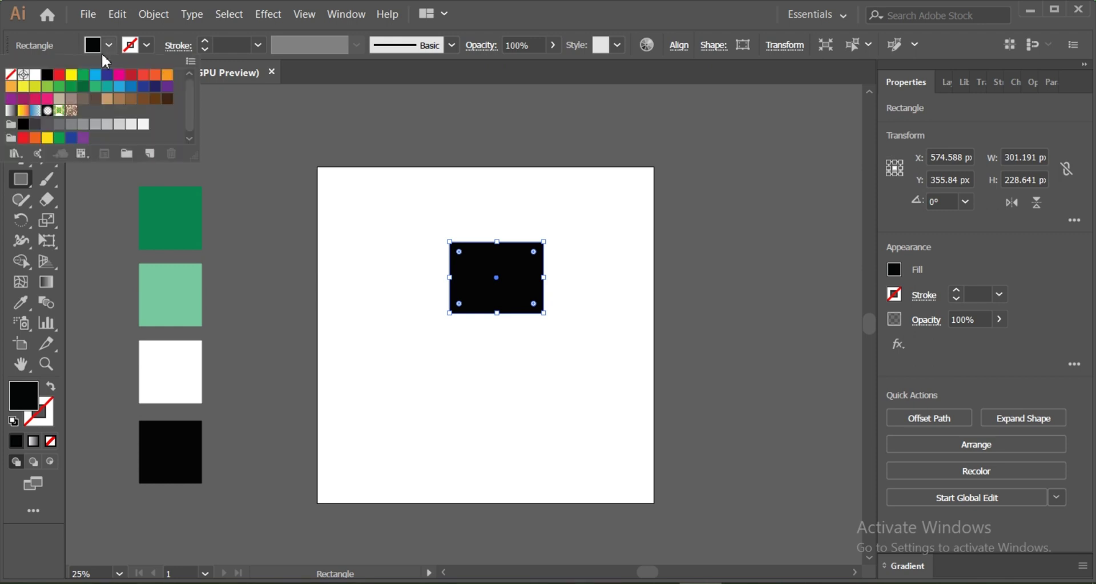
click(34, 74)
click(496, 8)
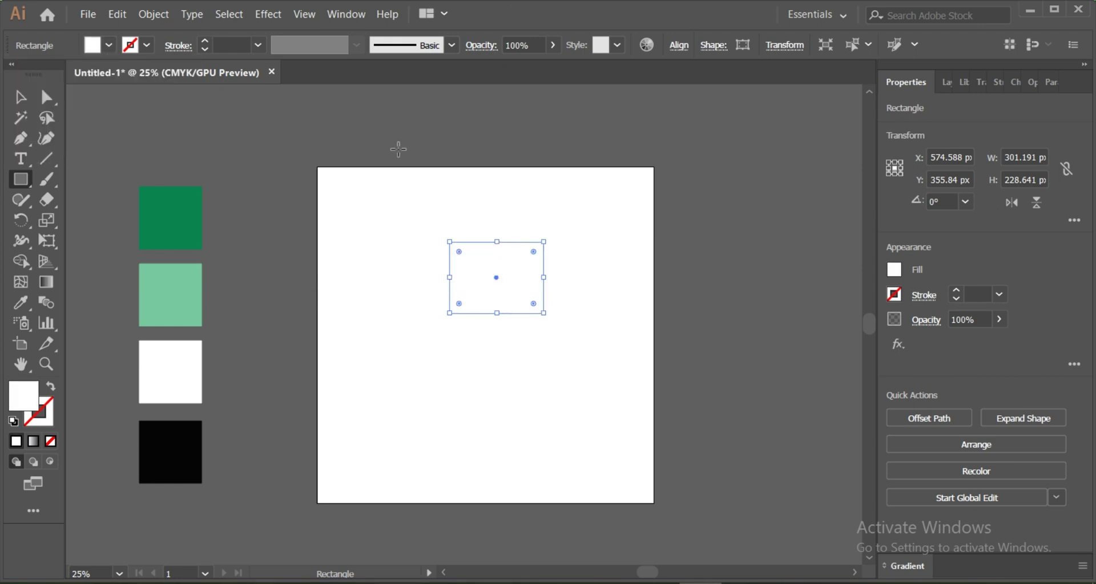
click(204, 41)
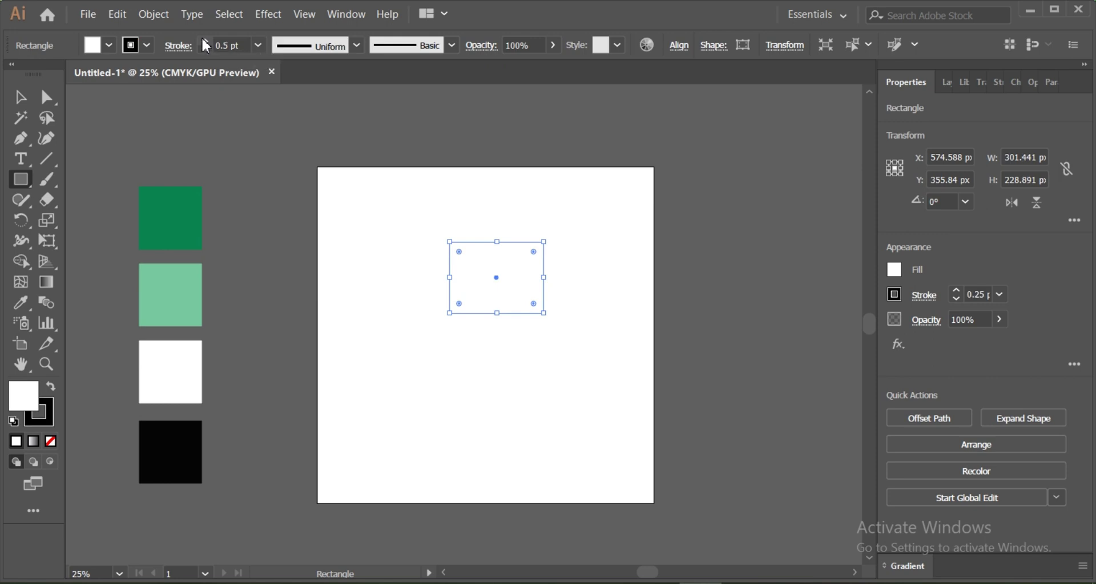
click(204, 41)
click(204, 41)
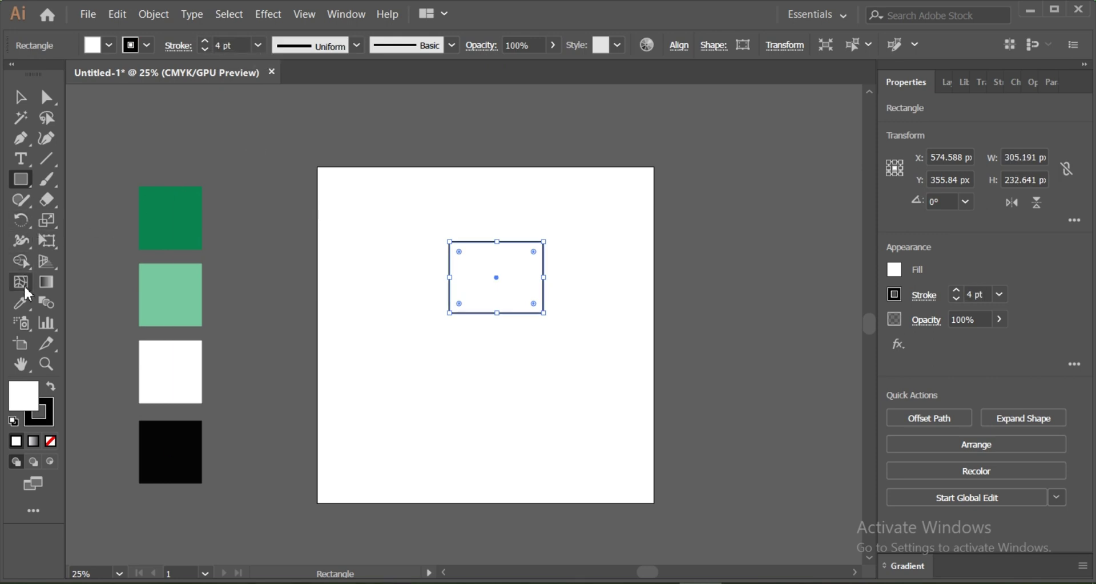
Perspective-distort the rectangle into a trapezoid, narrower at the top and wider at the bottom.
click(49, 240)
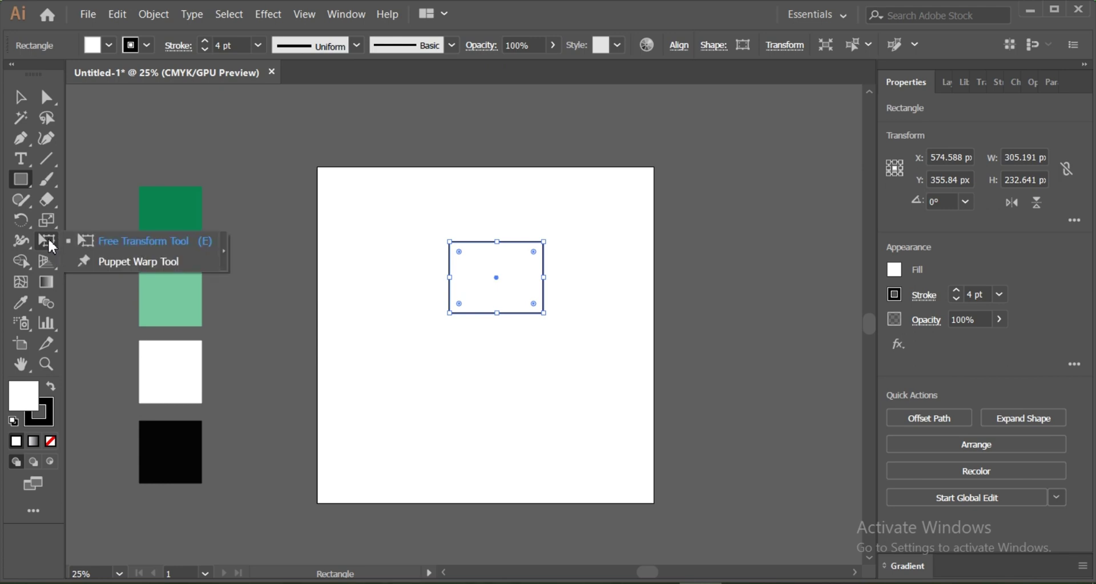
click(114, 242)
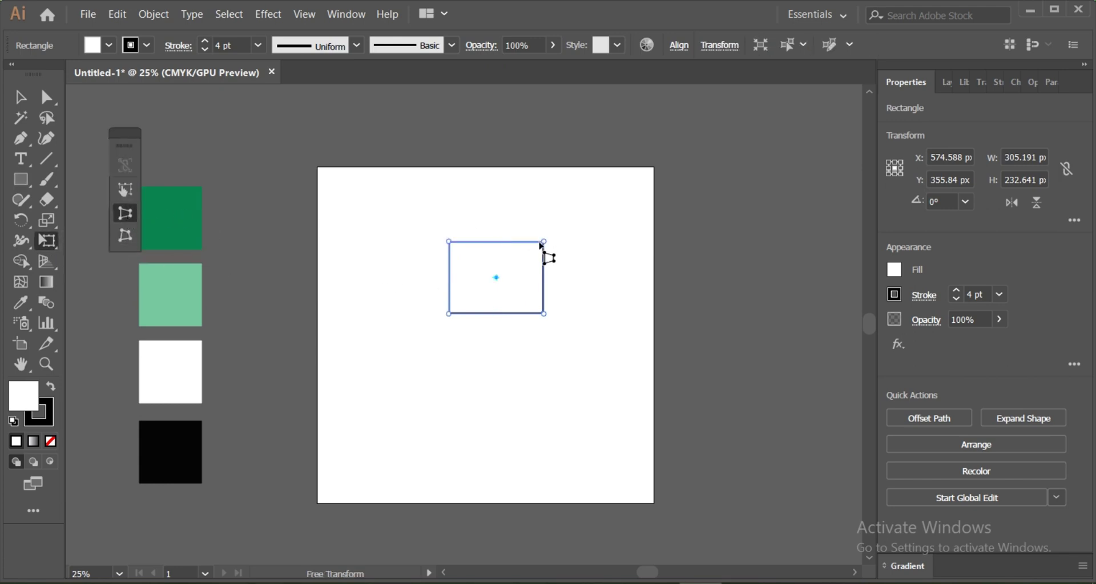
drag(540, 246, 534, 245)
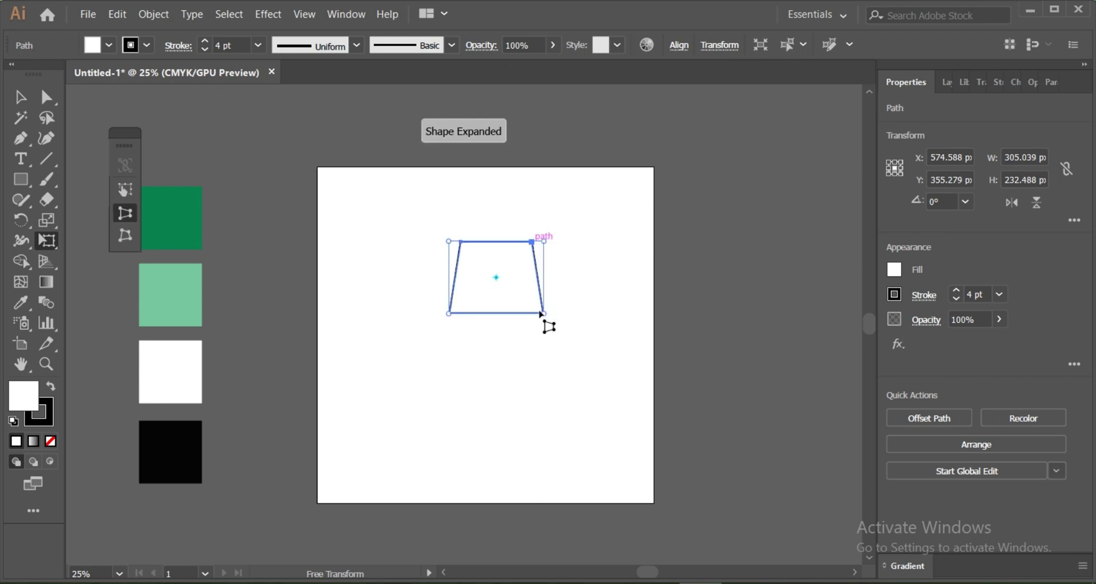
drag(543, 312, 554, 313)
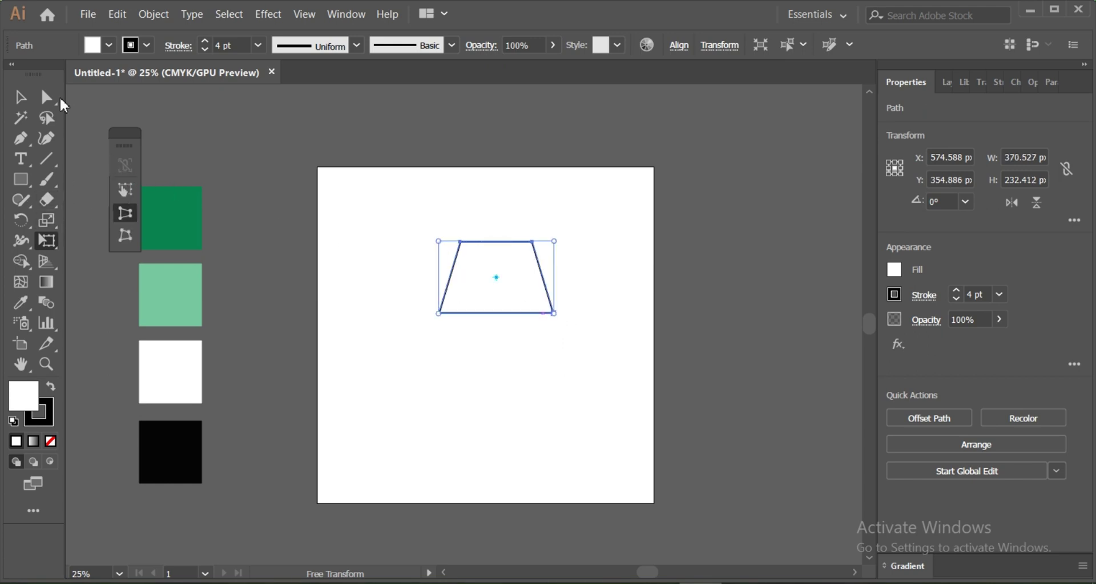
Round all the trapezoid's corners with live corners, then deselect it.
click(48, 97)
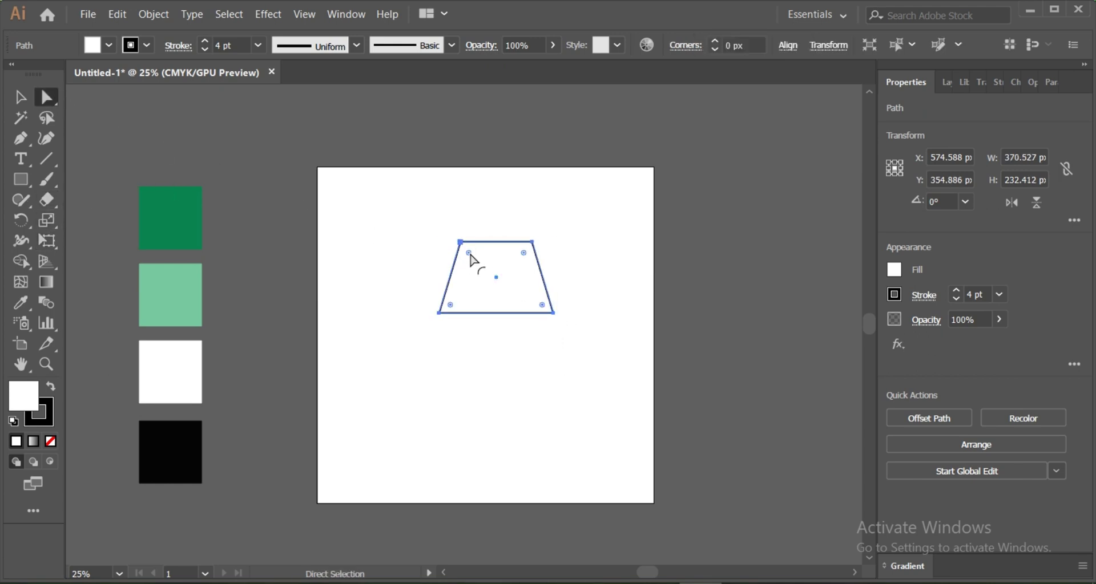
drag(470, 256, 474, 258)
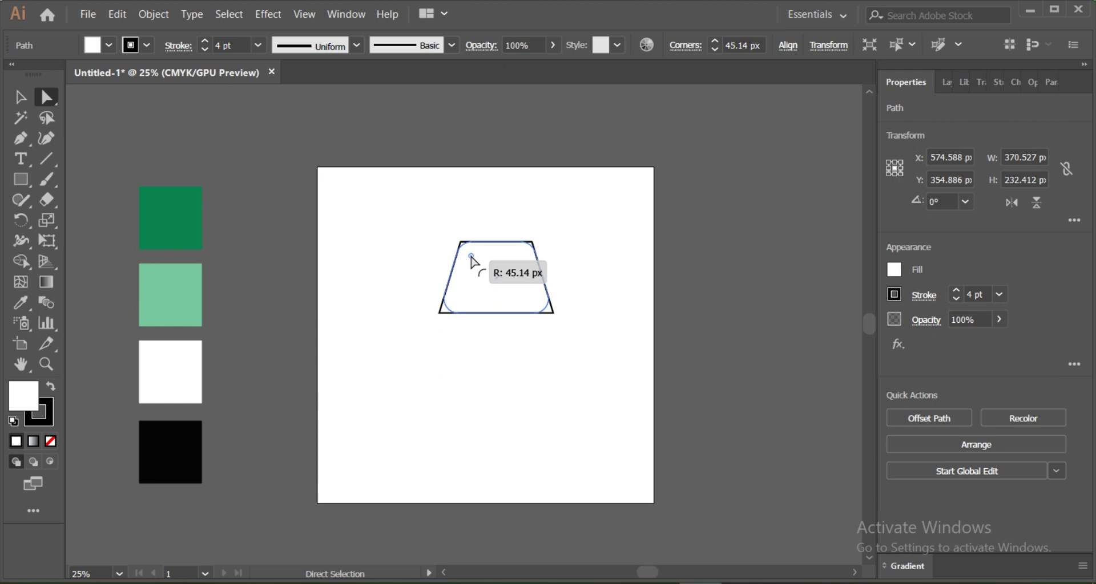
click(437, 217)
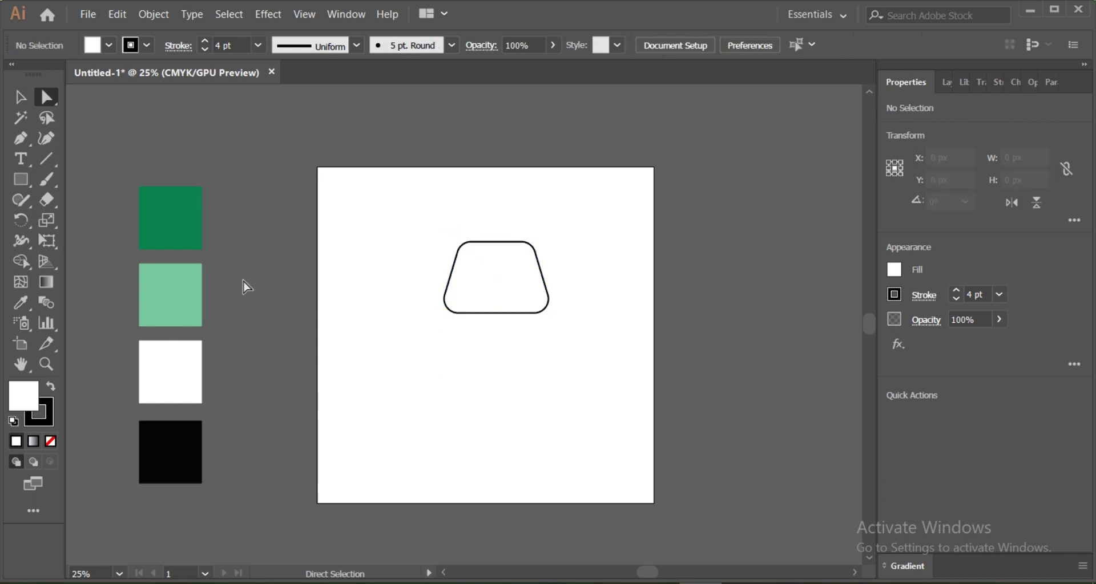
Draw a thin, tall stem rectangle below the shade and nudge it slightly down.
click(27, 180)
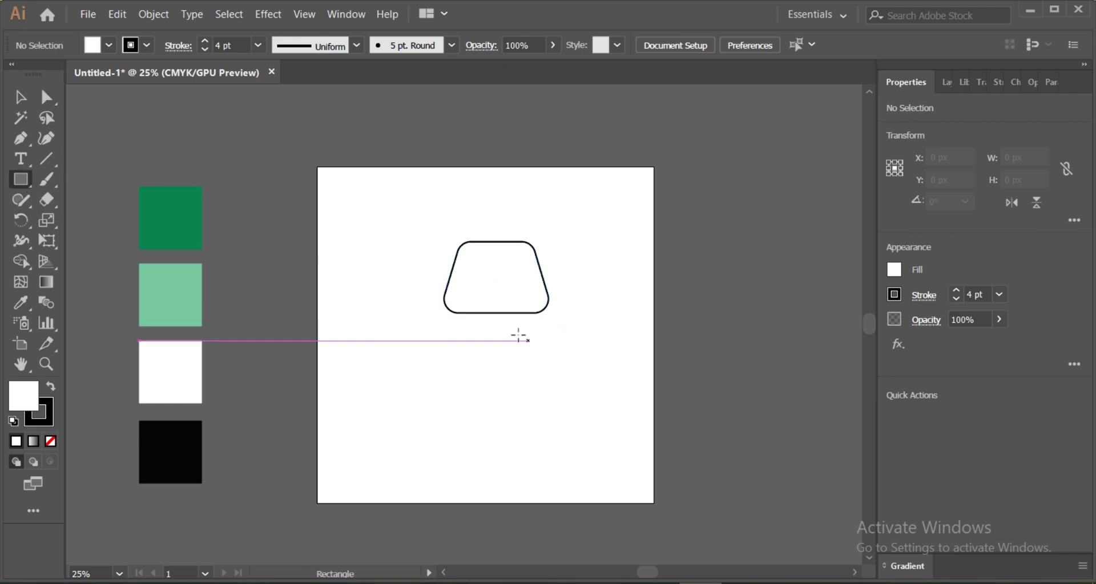
drag(492, 306, 502, 389)
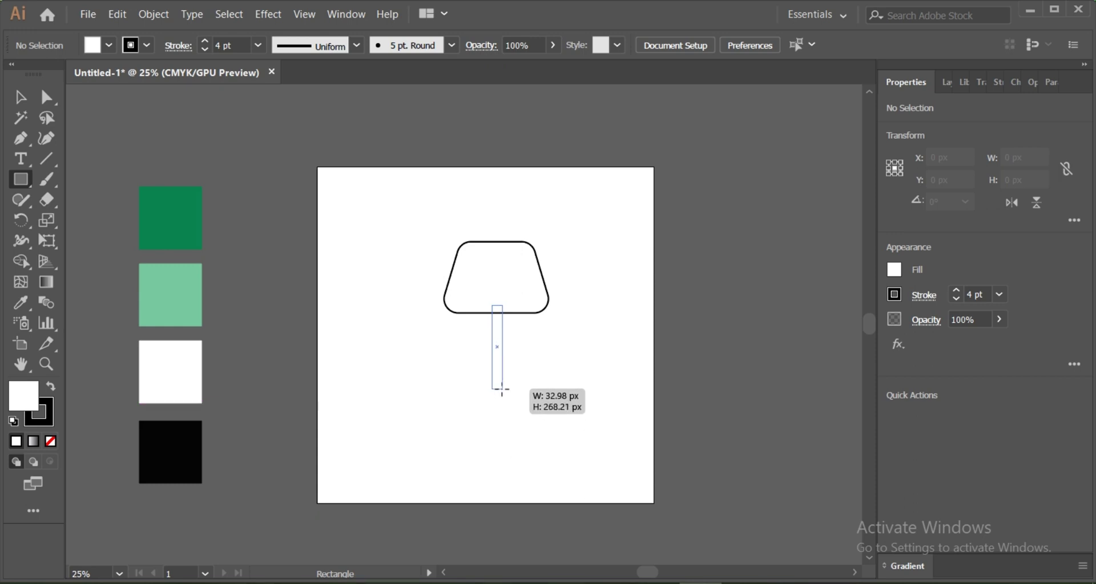
drag(502, 390, 501, 393)
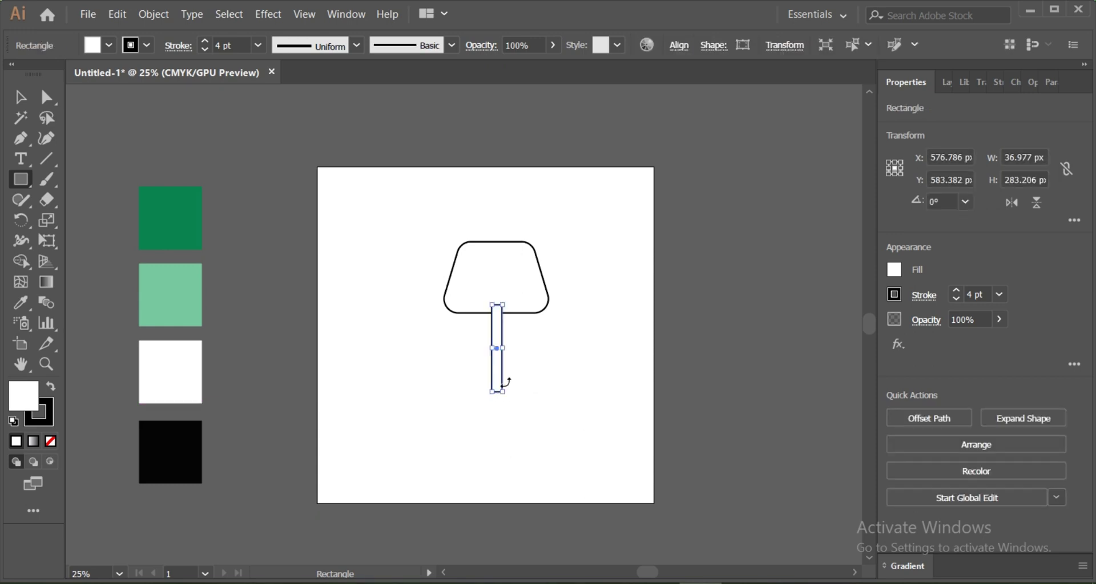
key(Down)
key(Down)
key(Down)
key(Down)
key(Down)
key(Down)
click(15, 101)
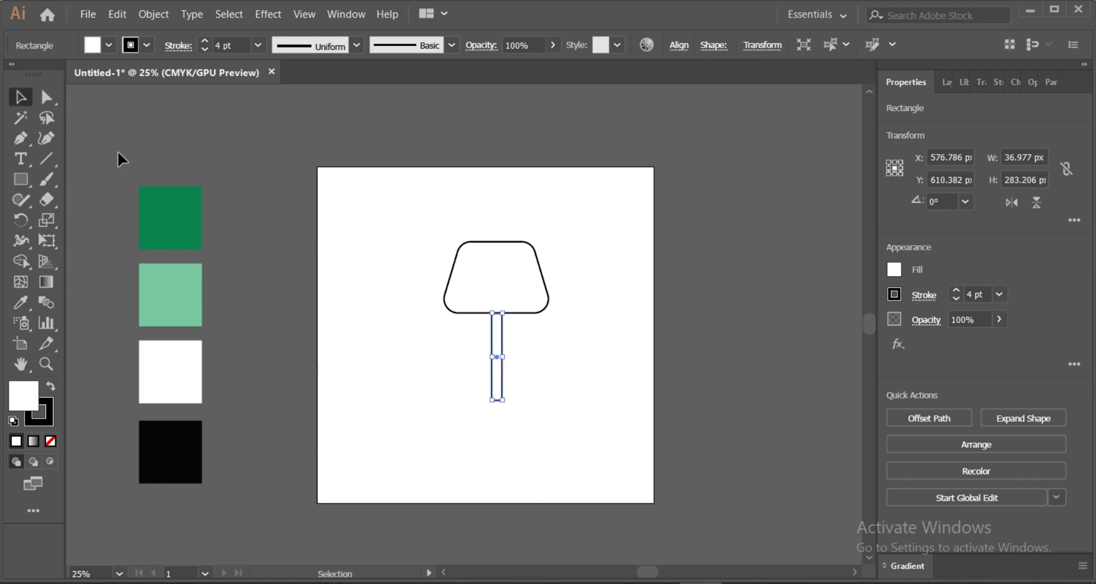
click(398, 306)
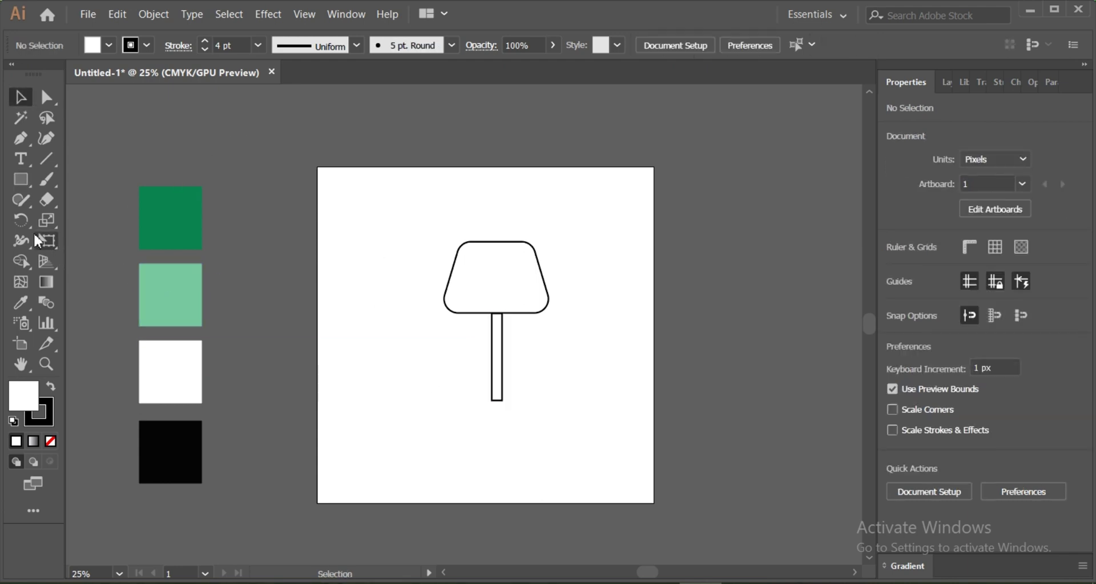
click(21, 181)
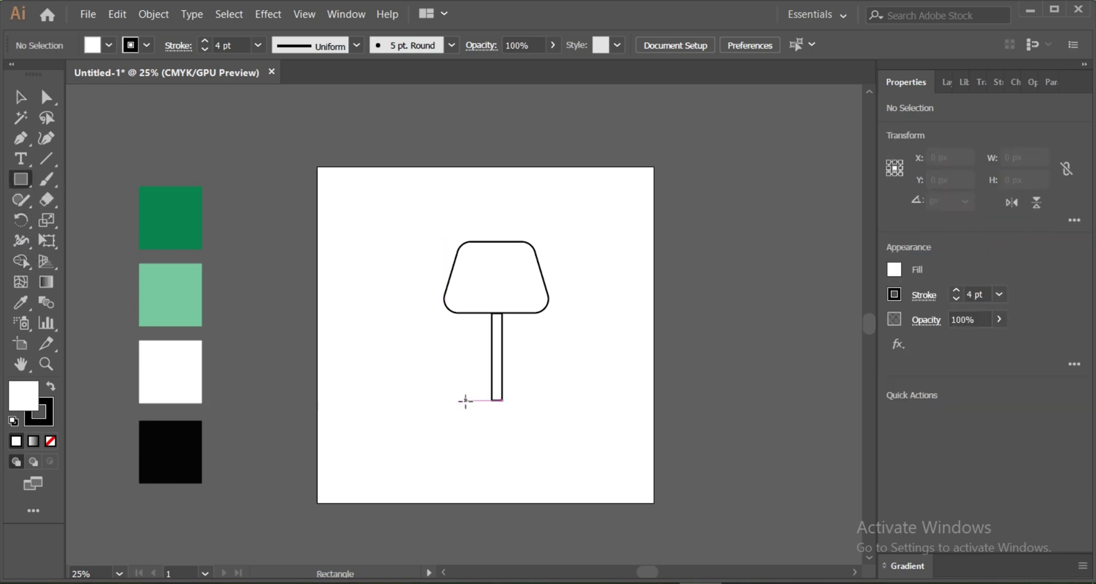
Draw a rectangle under the stem and round its top two corners into a dome.
mouse_move(466, 401)
mouse_down()
mouse_move(529, 412)
mouse_move(523, 439)
mouse_up()
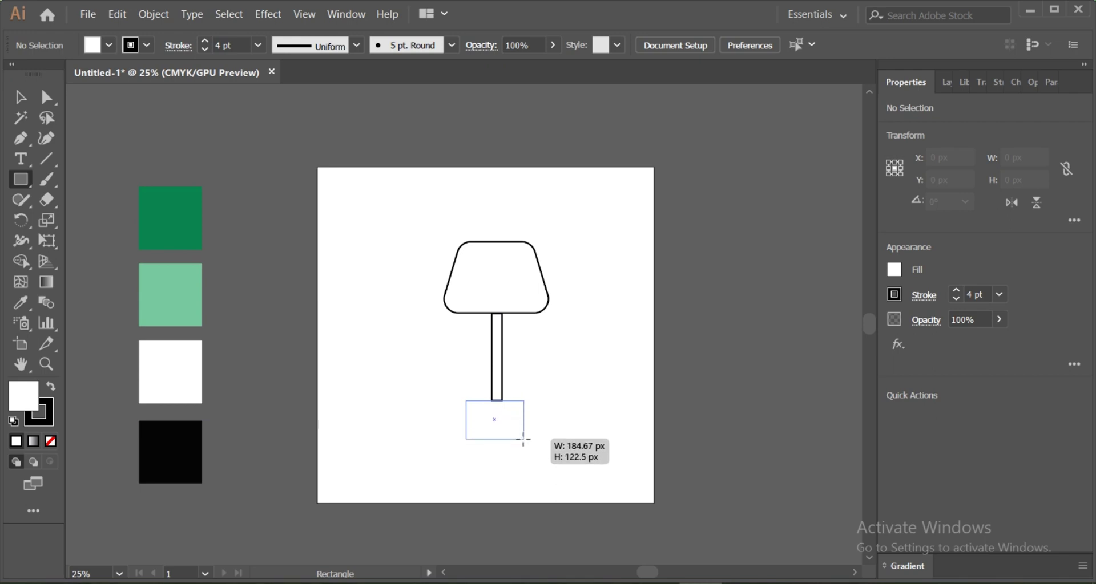
drag(523, 440, 522, 439)
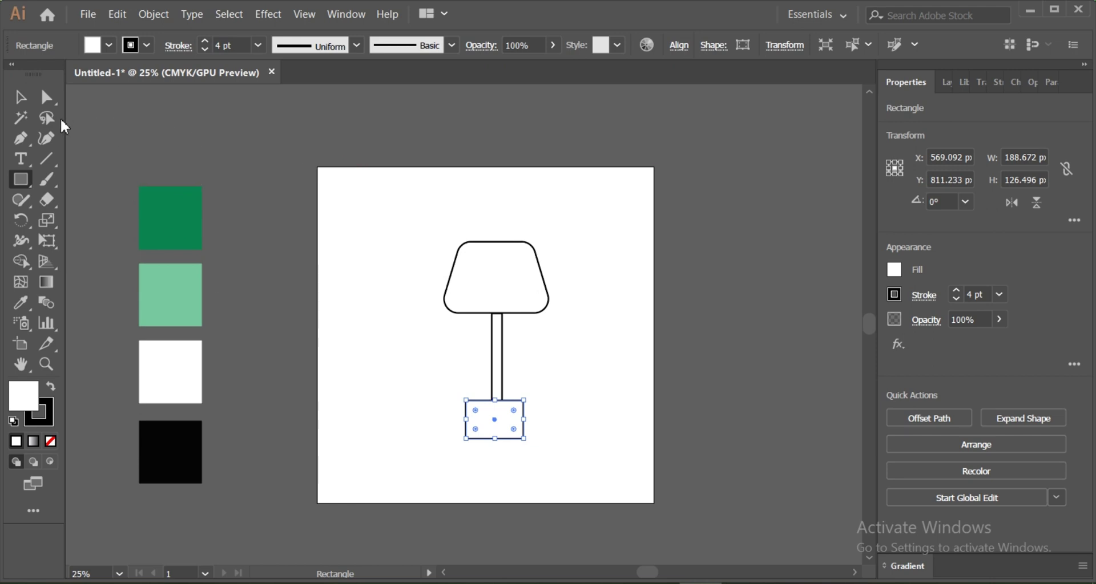
click(47, 97)
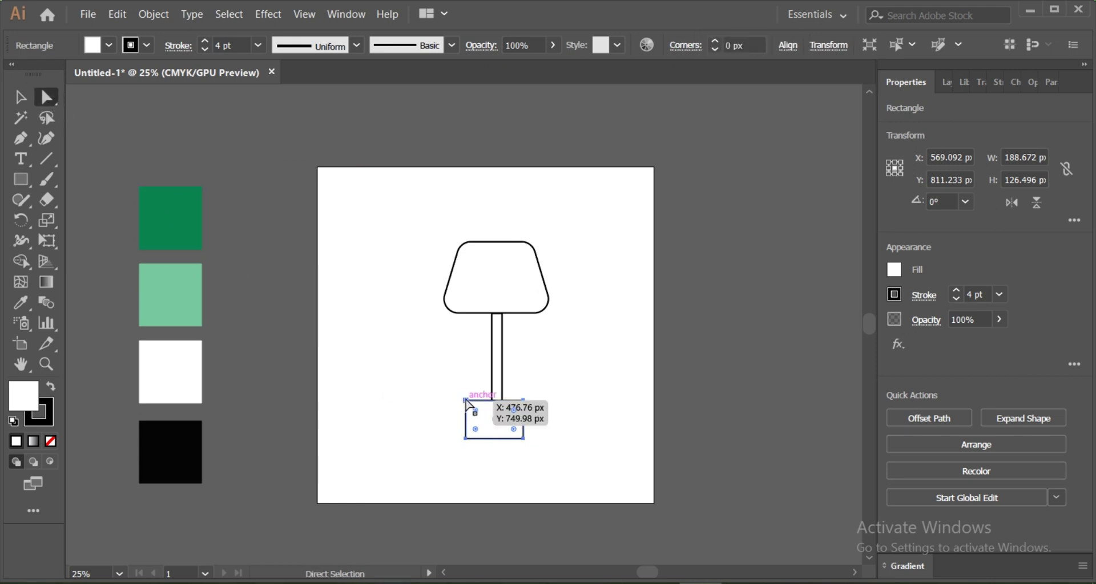
click(466, 401)
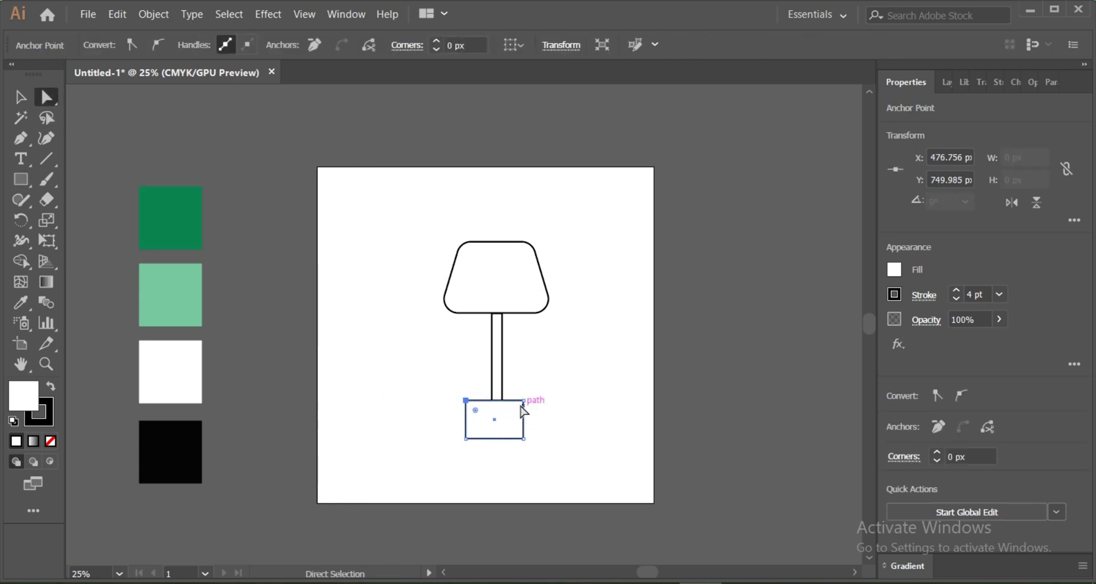
shift+click(524, 401)
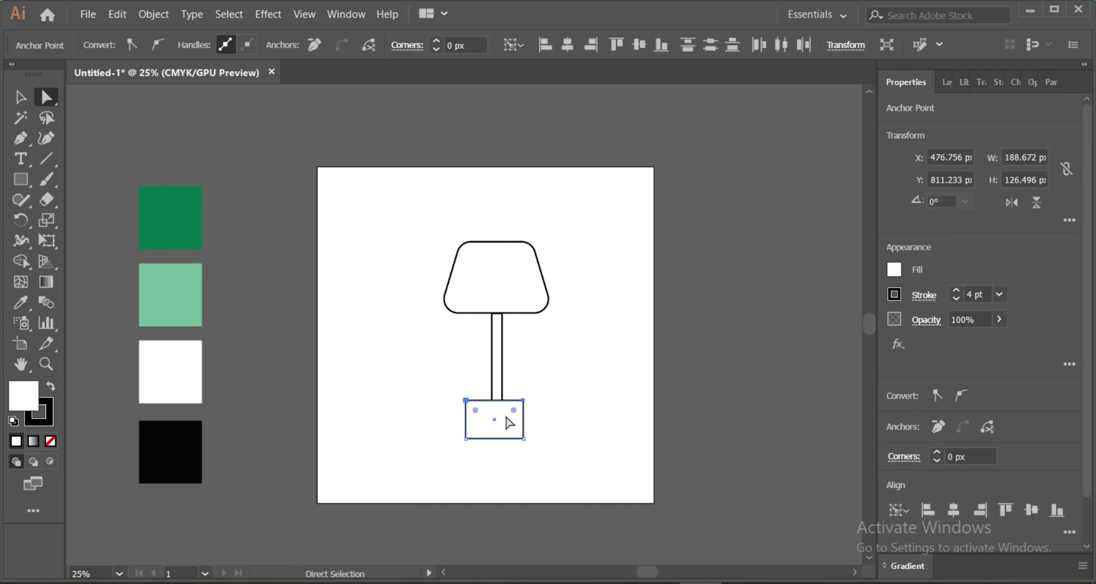
drag(511, 414, 505, 451)
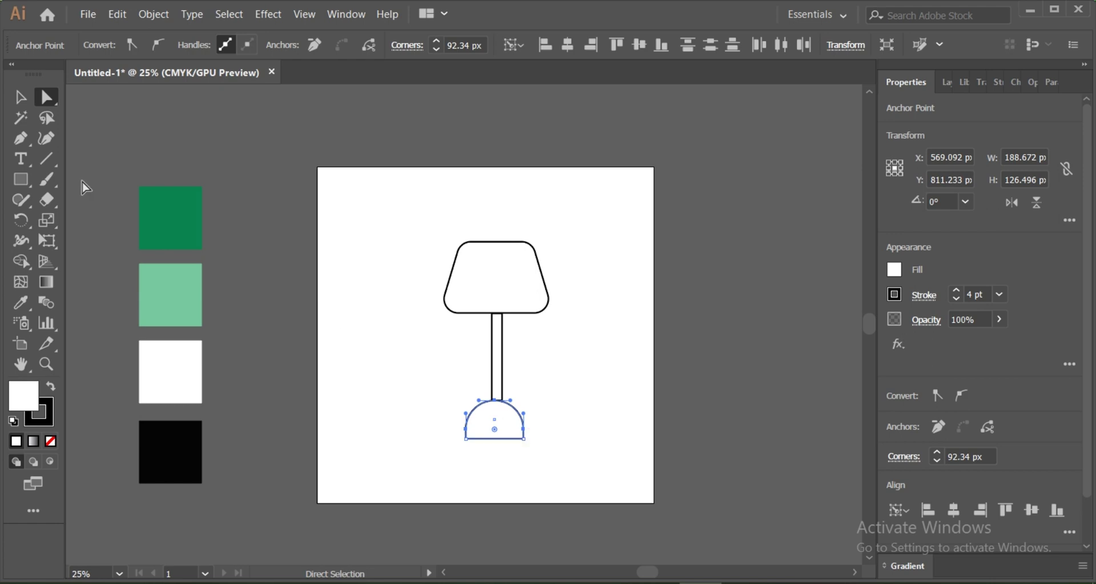
Widen the dome base to about 232 px on both sides.
click(28, 104)
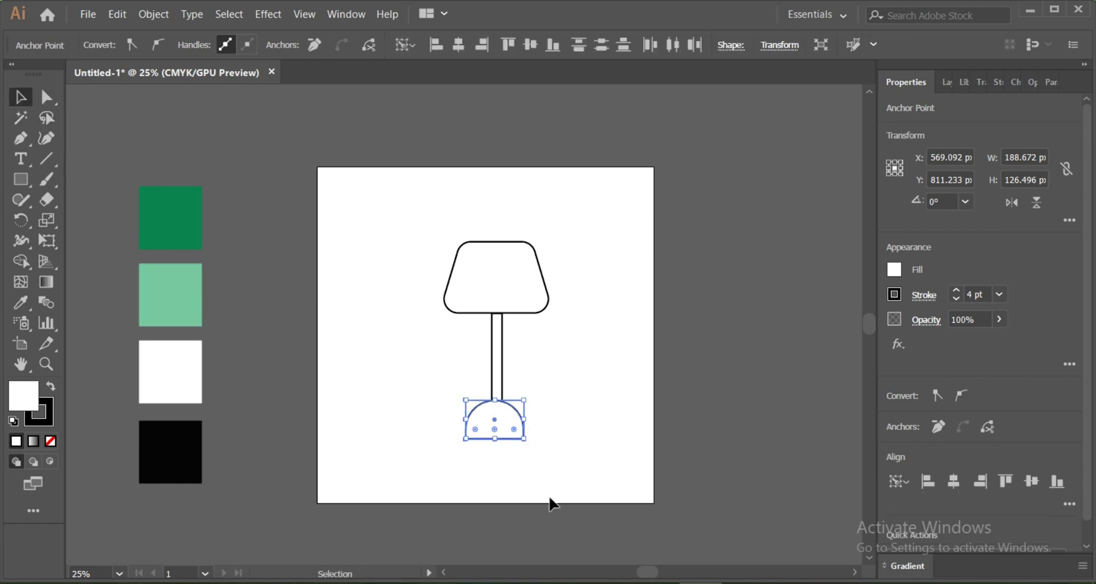
drag(522, 419, 458, 419)
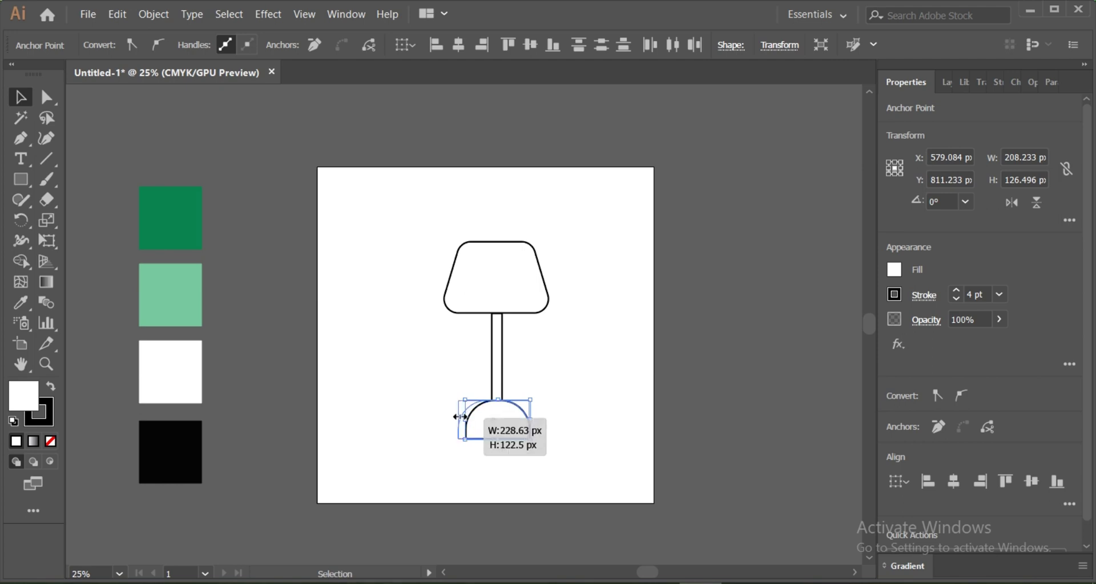
drag(482, 352, 518, 442)
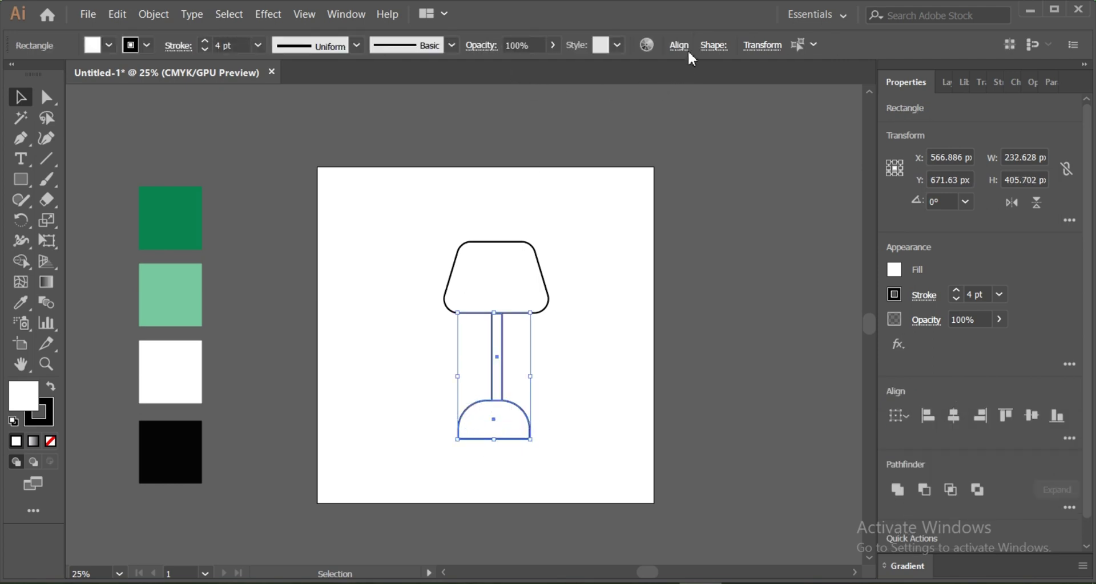
Horizontally centre-align the shade with the stem, and the stem with the base.
click(686, 48)
click(539, 98)
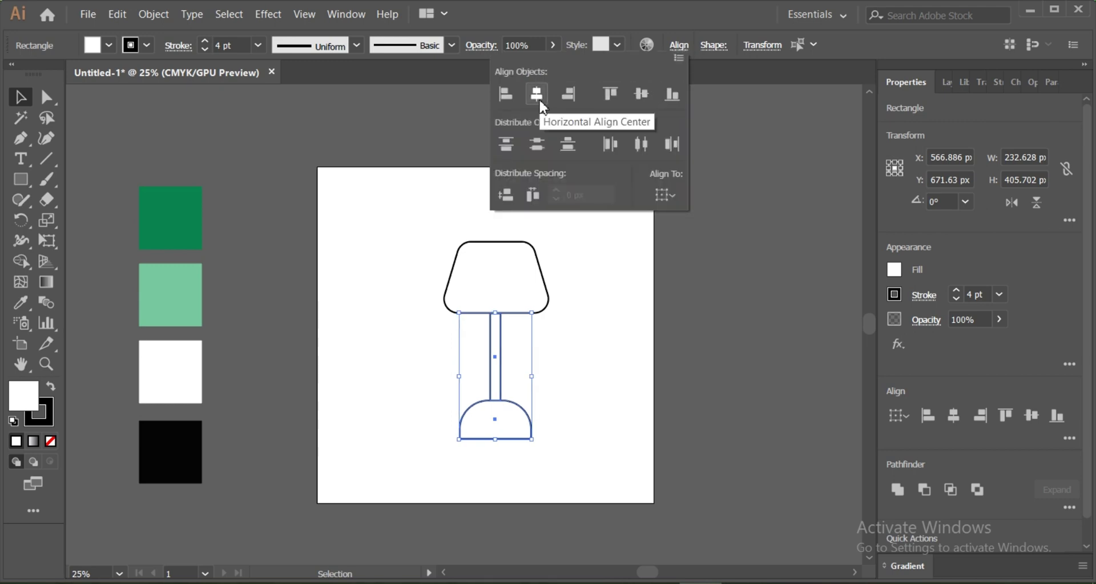
click(603, 335)
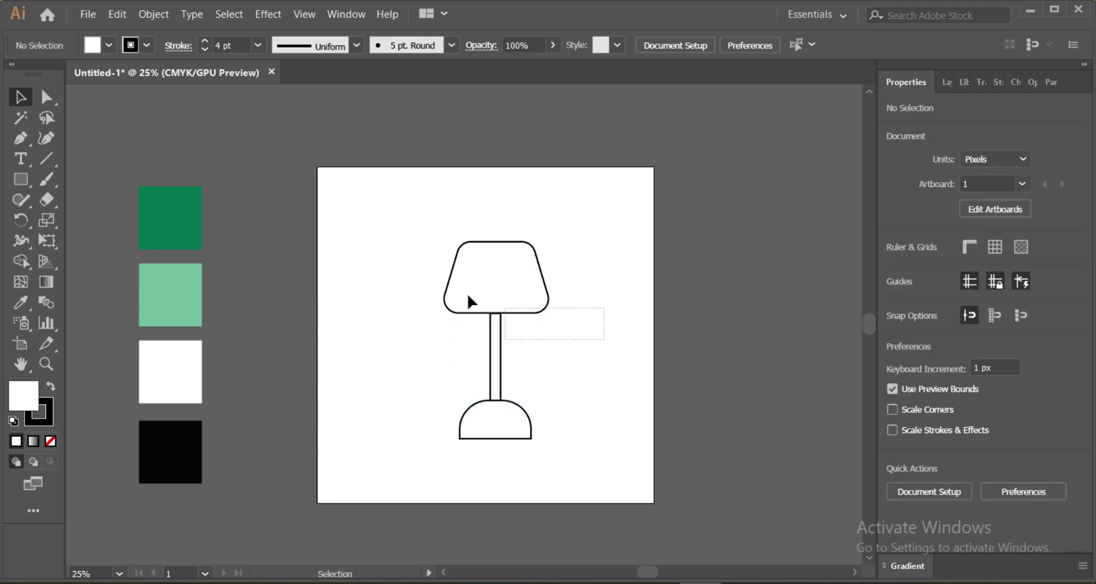
drag(605, 341, 465, 307)
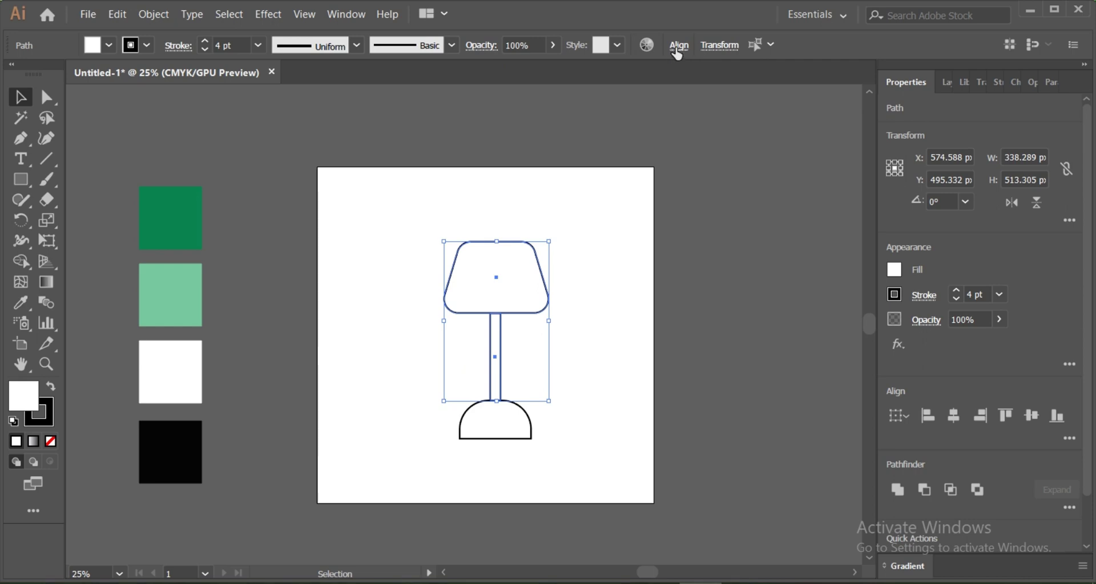
click(676, 49)
click(541, 98)
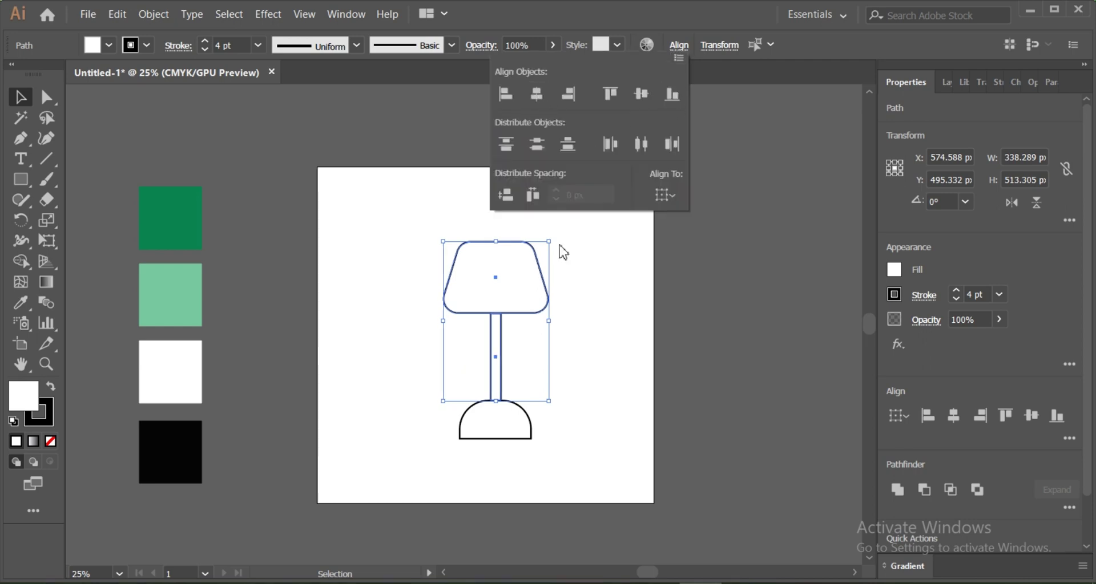
click(587, 474)
drag(582, 464, 496, 355)
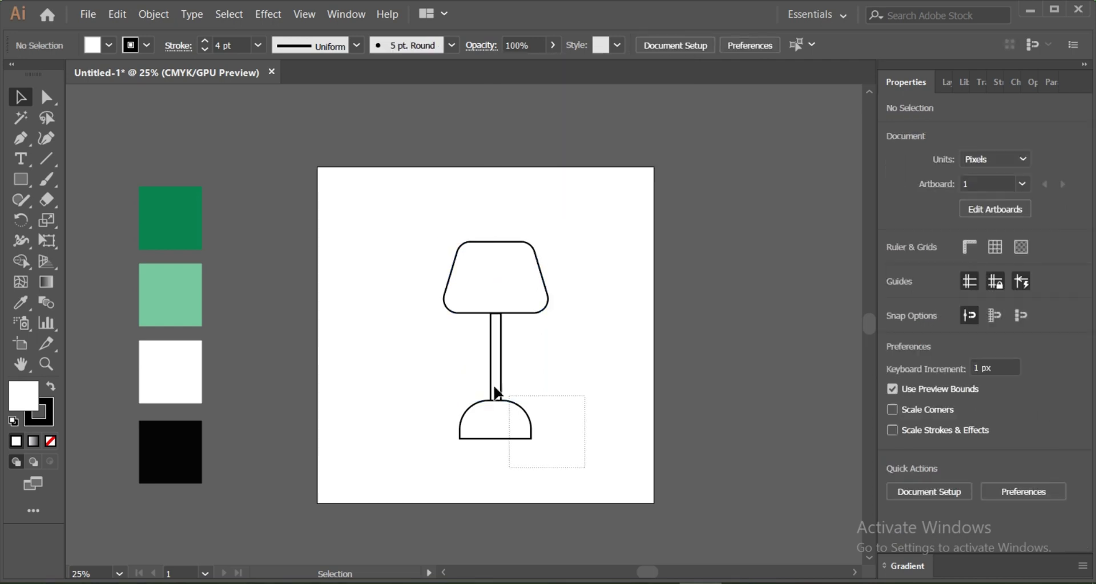
click(679, 48)
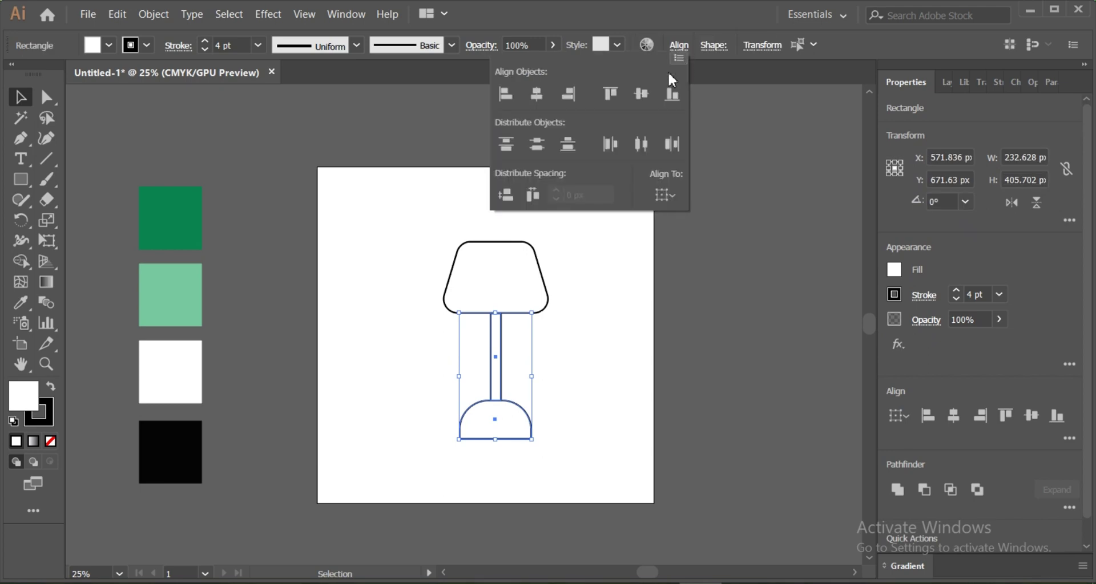
click(539, 95)
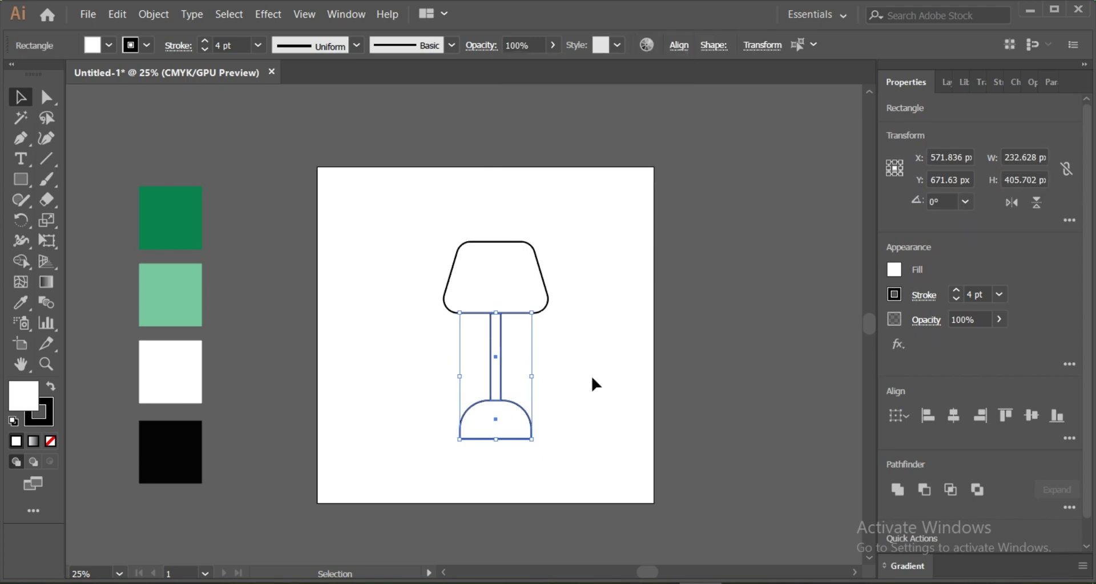
click(592, 470)
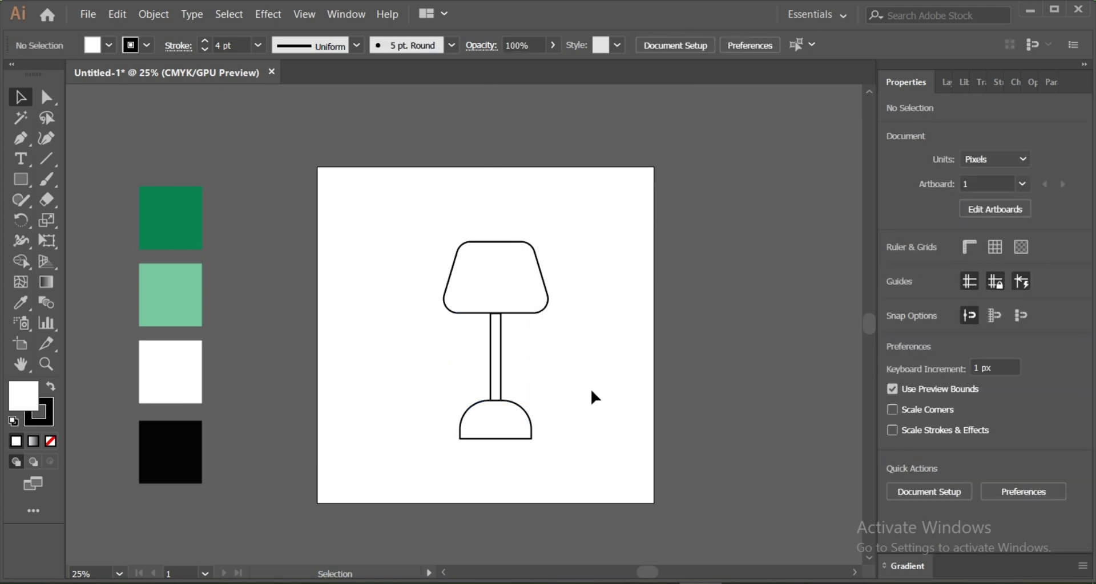
Draw a short vertical Pen line under the shade's right side as the pull chain.
click(27, 142)
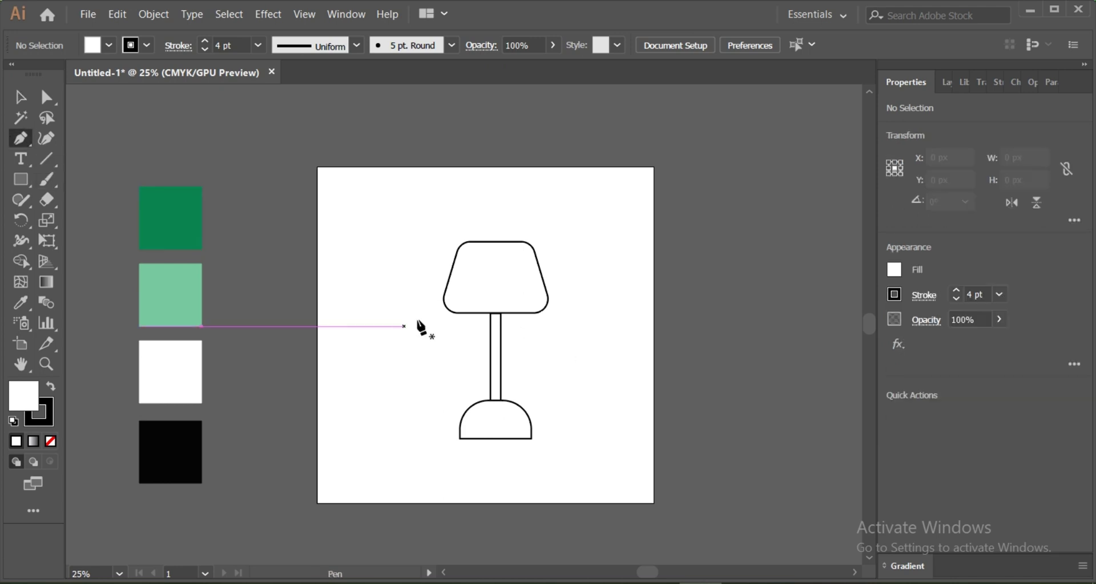
click(524, 303)
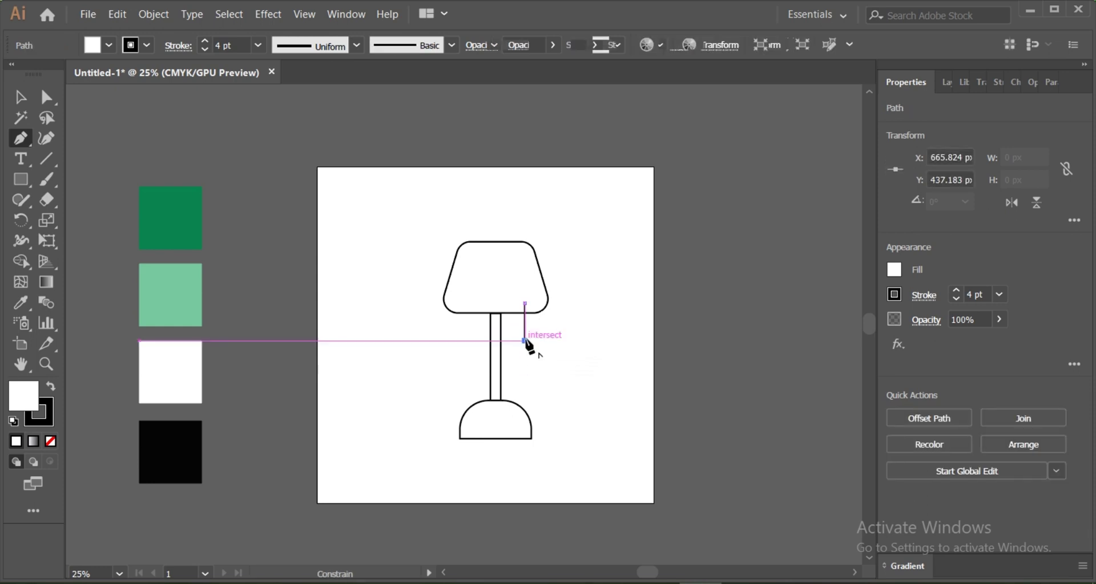
click(525, 341)
click(27, 103)
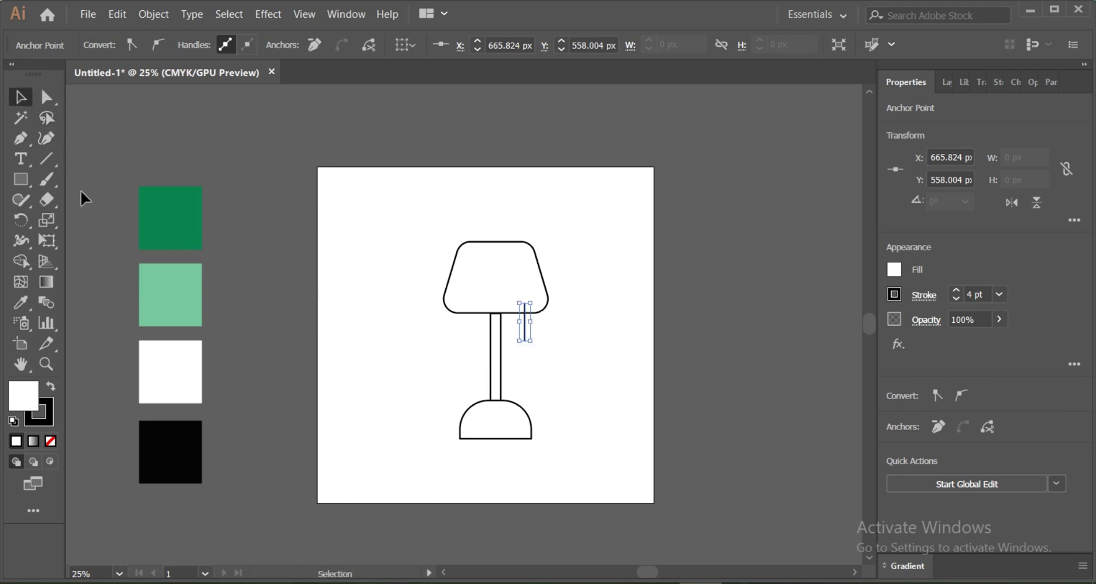
drag(20, 184, 66, 190)
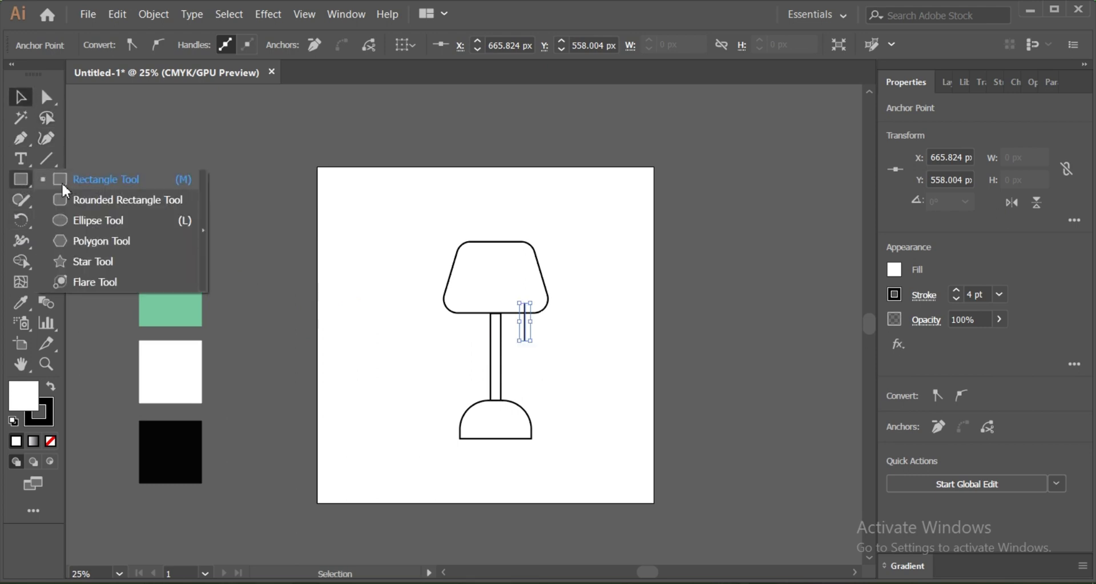
Add a black-filled circle about 46 px across at the chain's lower end.
click(91, 221)
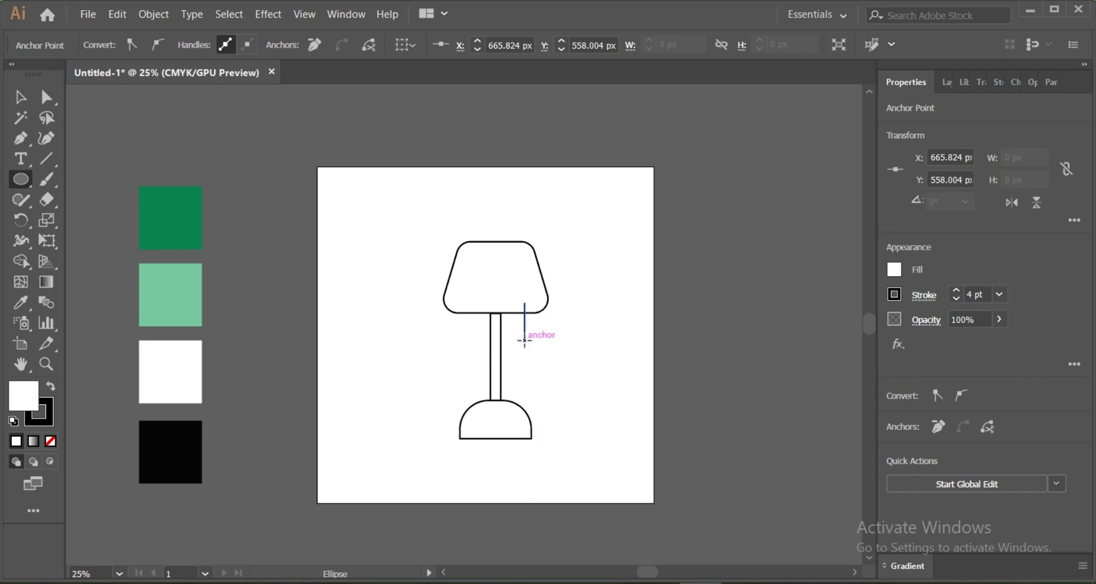
drag(529, 341, 533, 349)
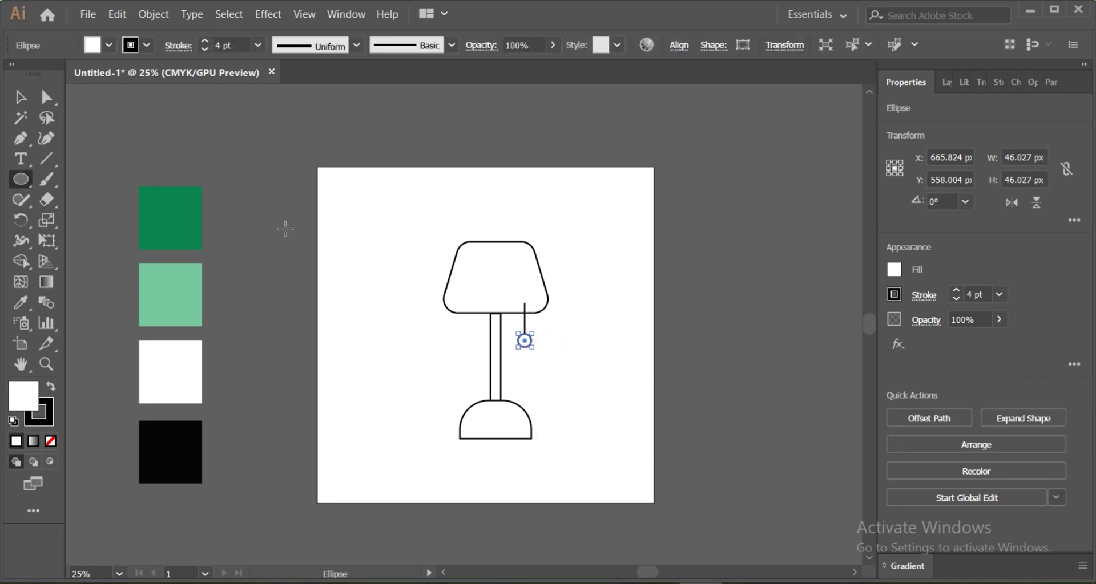
click(111, 45)
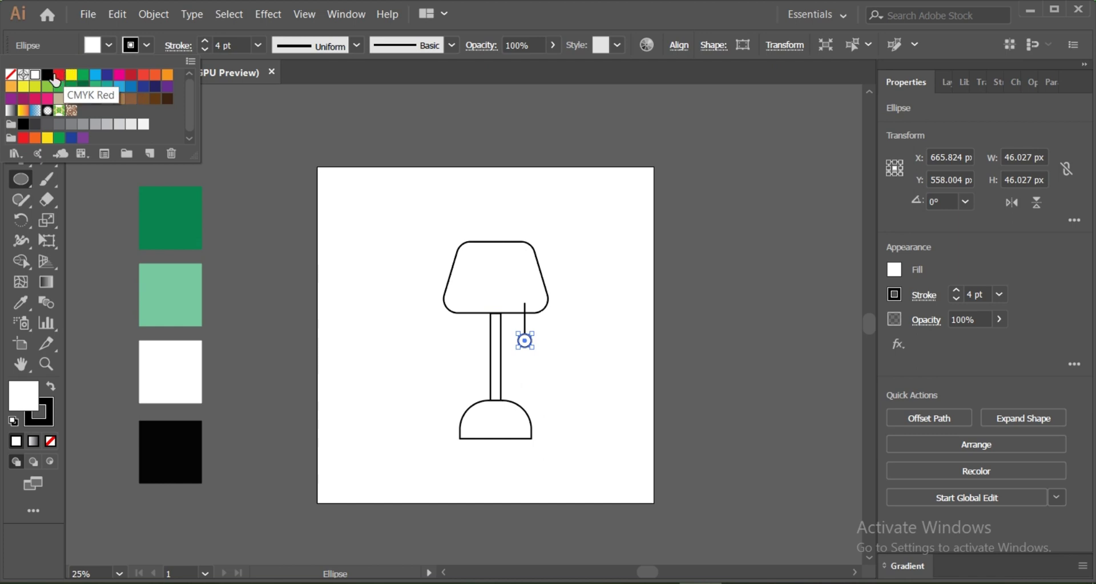
click(48, 77)
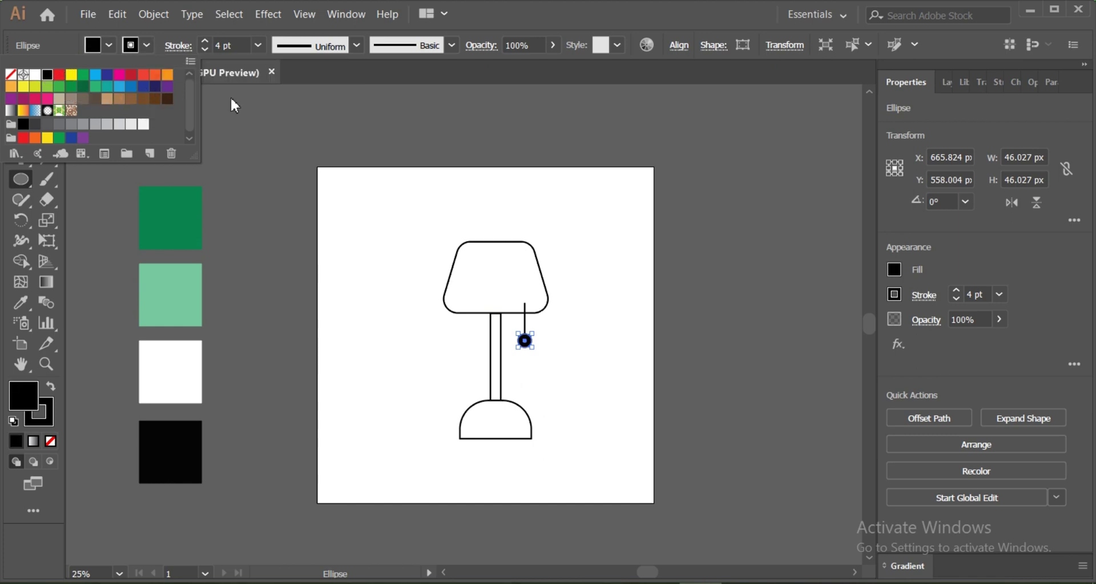
click(789, 233)
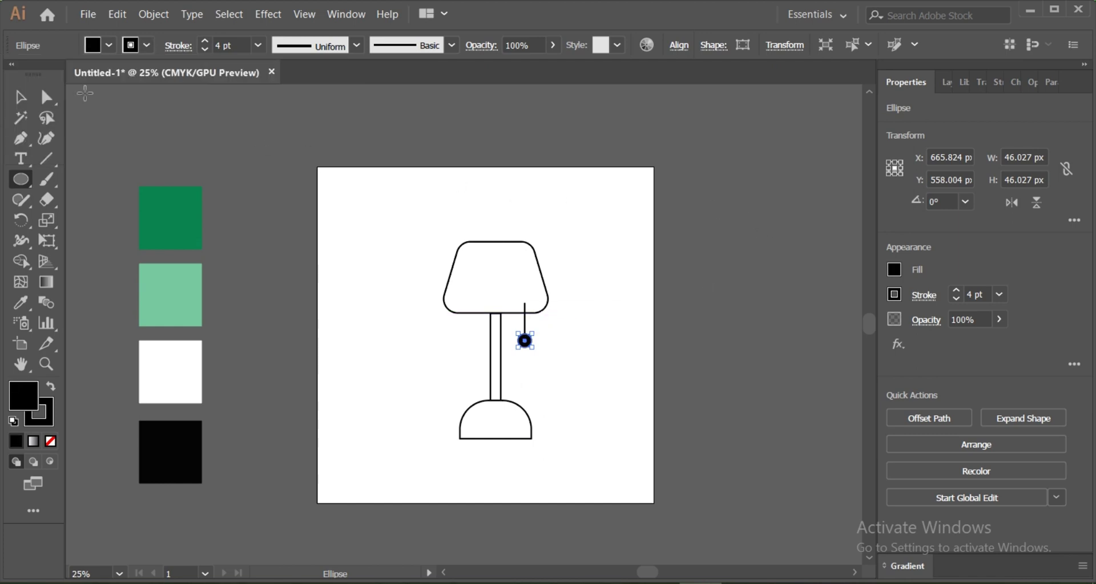
click(20, 97)
click(653, 315)
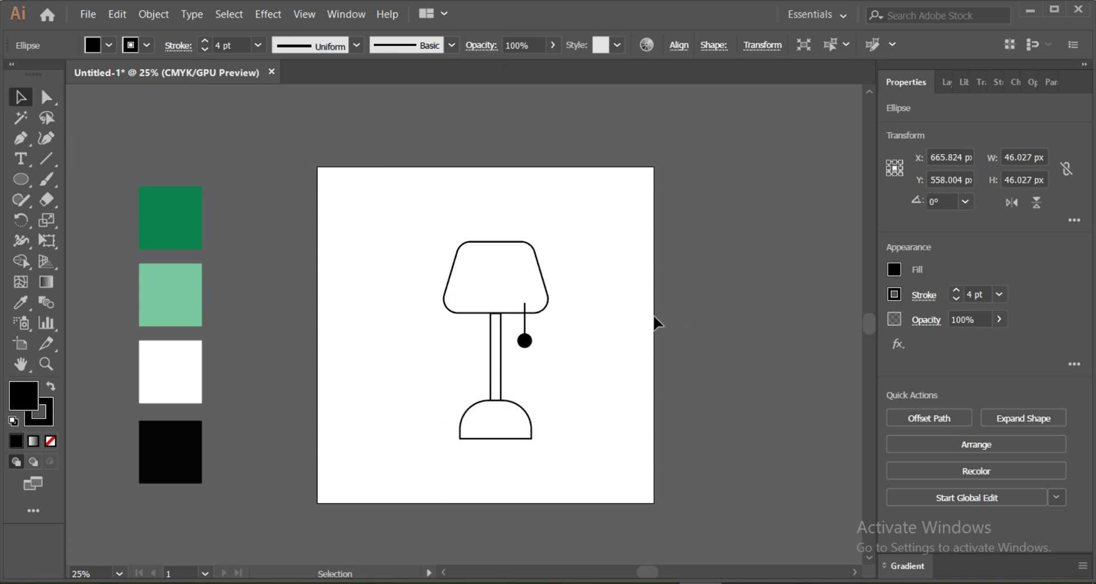
Raise the stroke weight of all lamp shapes to 6 pt.
click(525, 324)
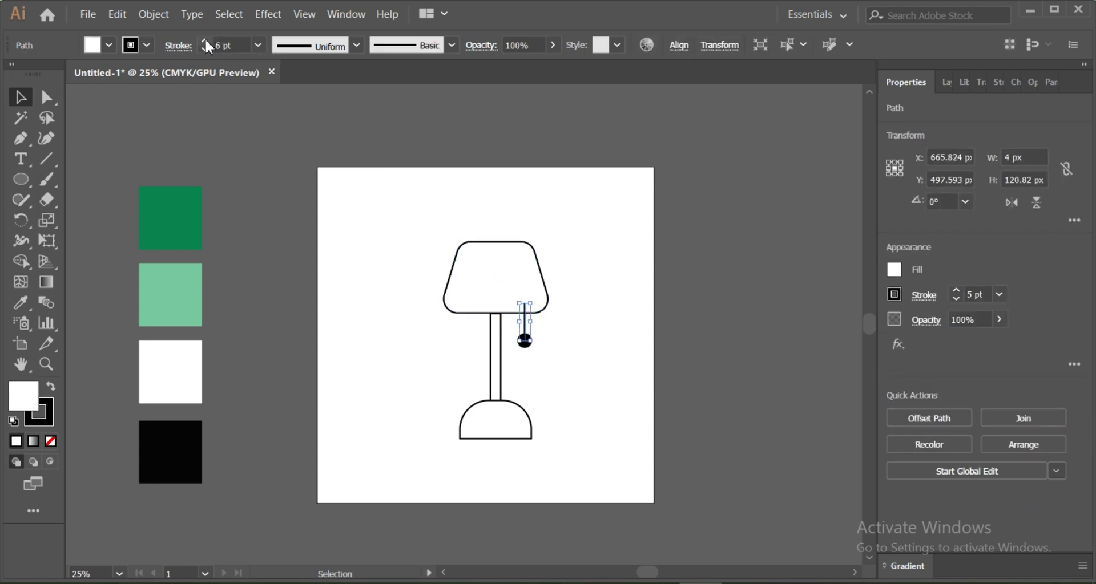
drag(431, 234, 508, 455)
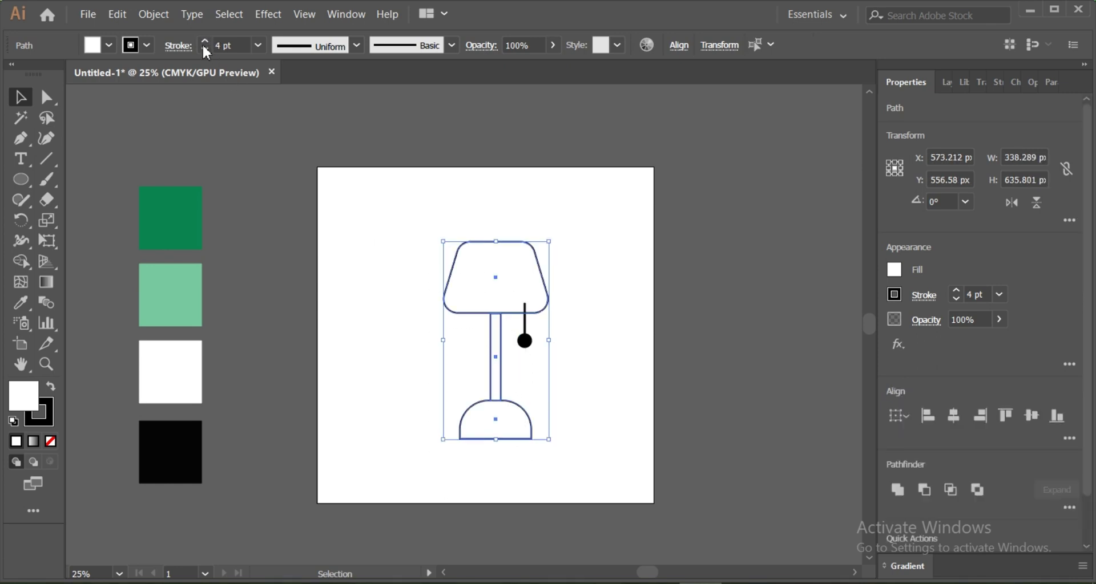
click(205, 40)
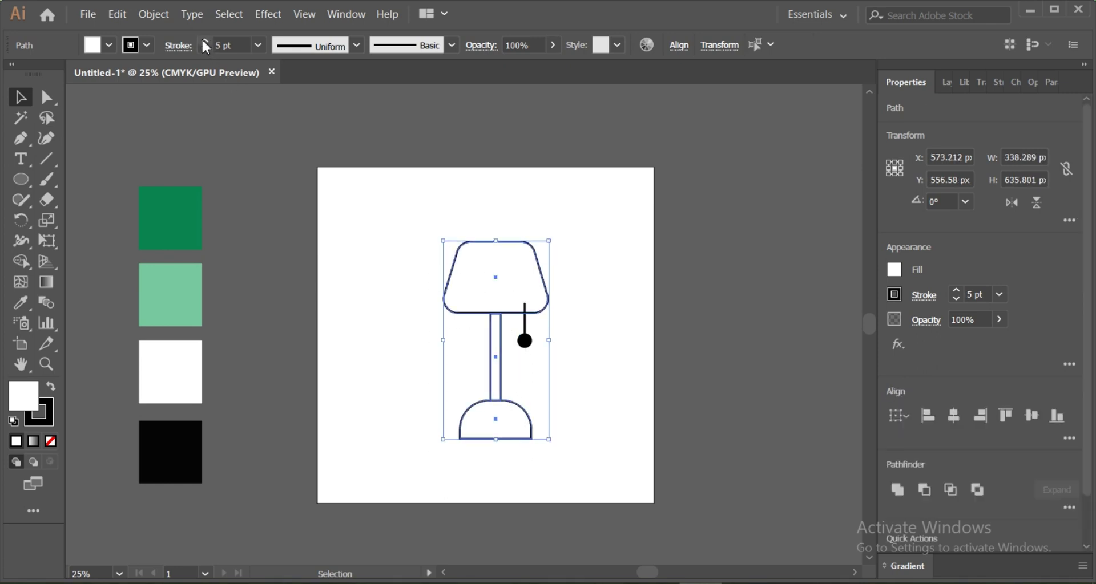
click(337, 234)
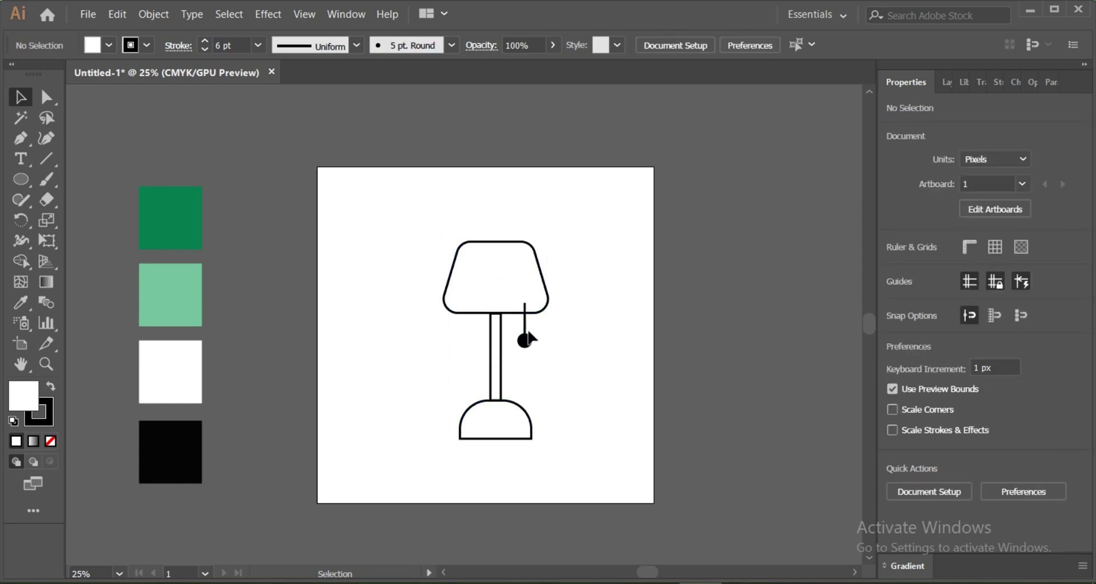
Send the pull-chain line to the back via Arrange.
click(525, 311)
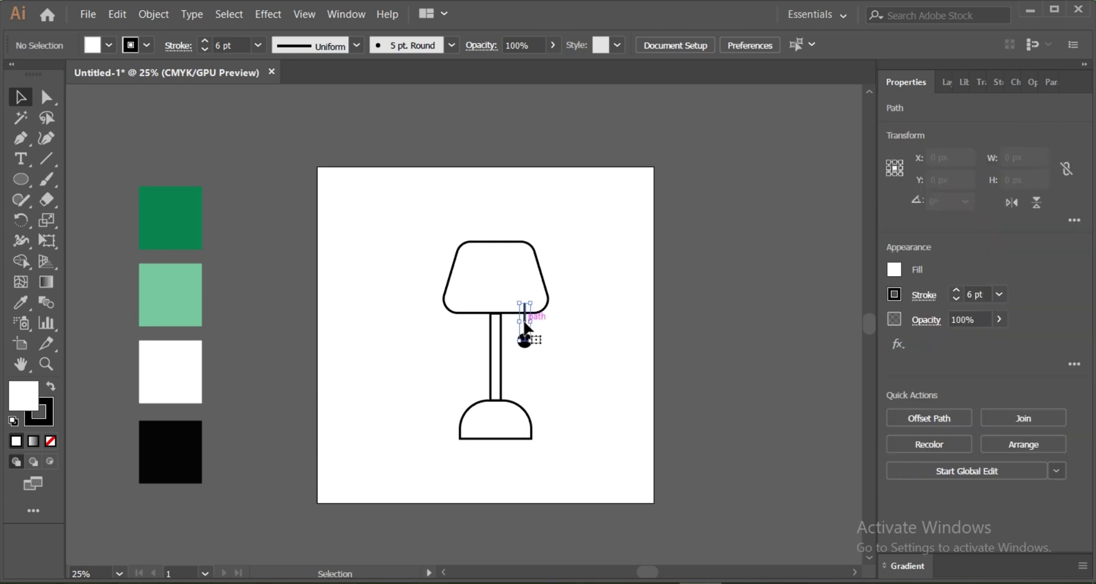
right_click(525, 313)
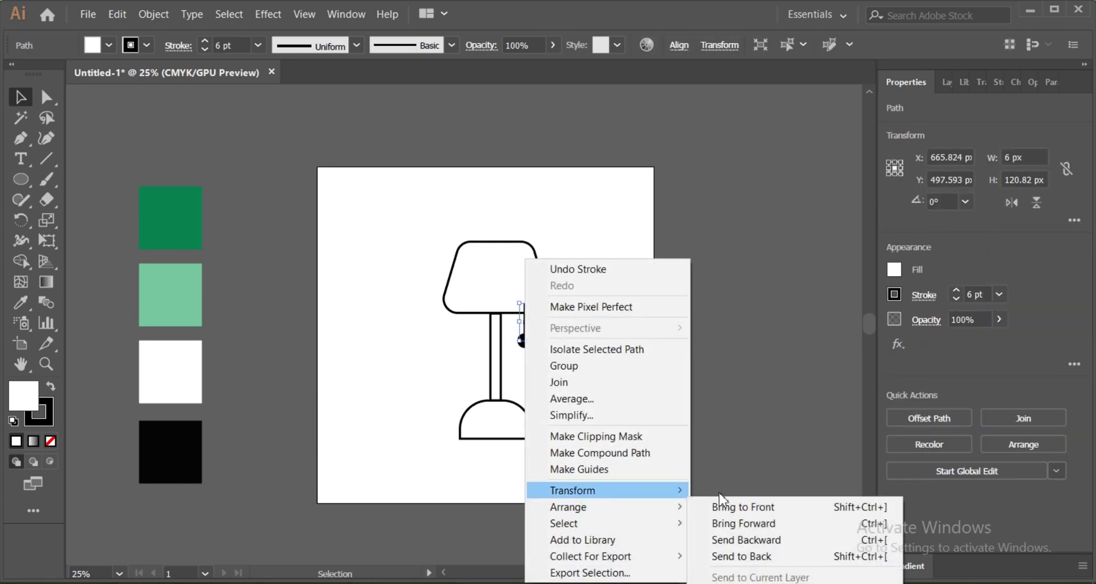
mouse_move(567, 508)
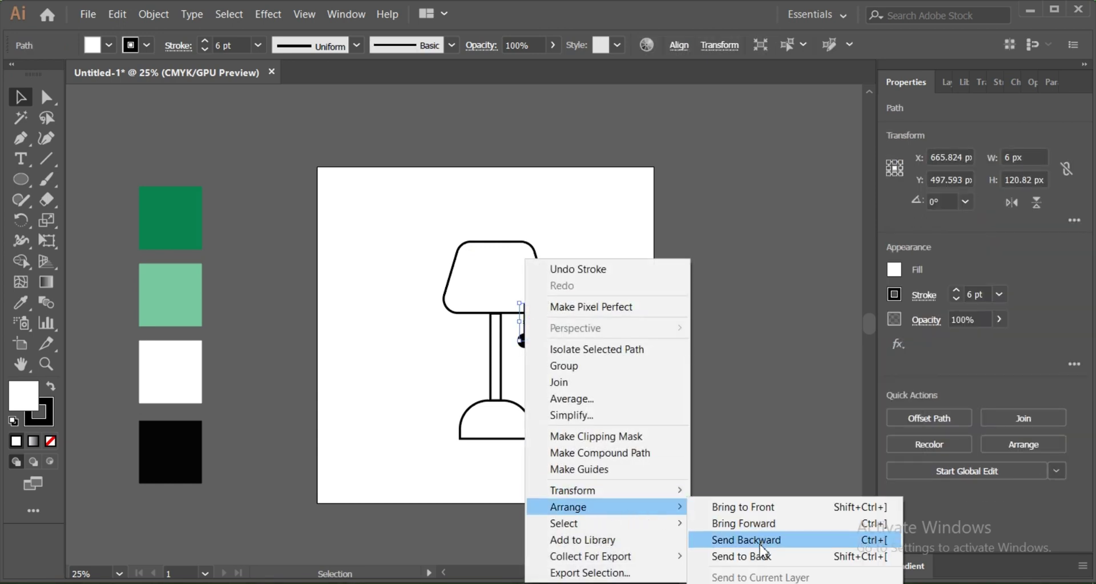
click(728, 557)
click(636, 305)
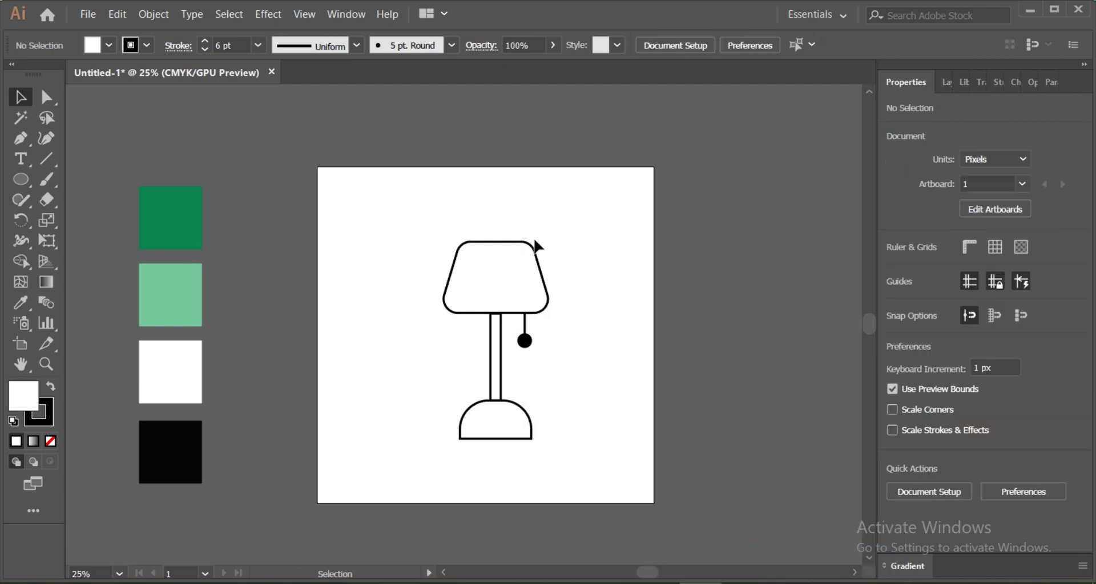
click(503, 263)
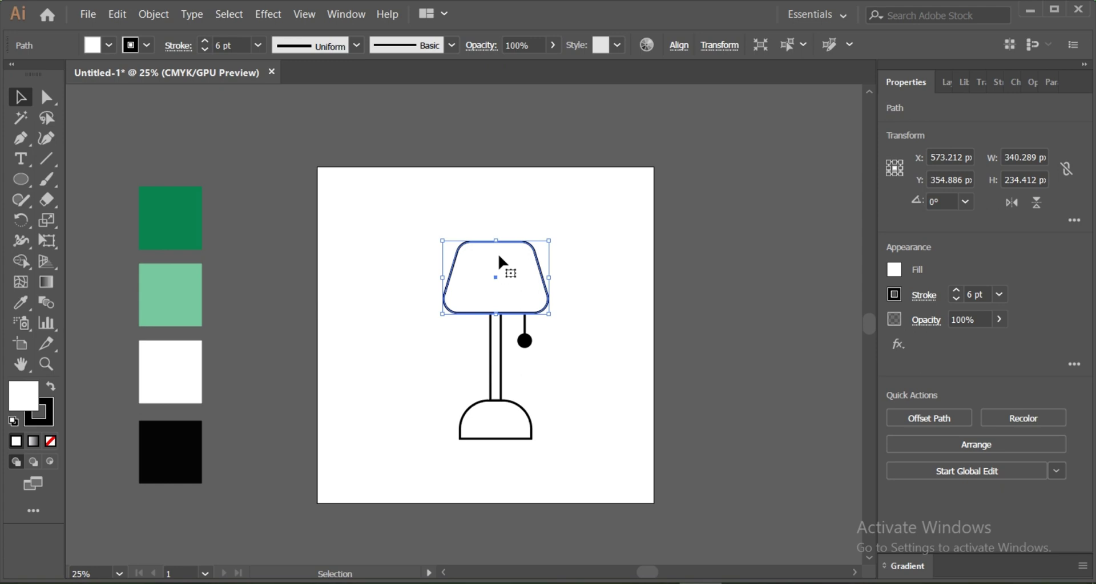
Remove the shade's outline and eyedropper the dark green swatch onto it.
key(a)
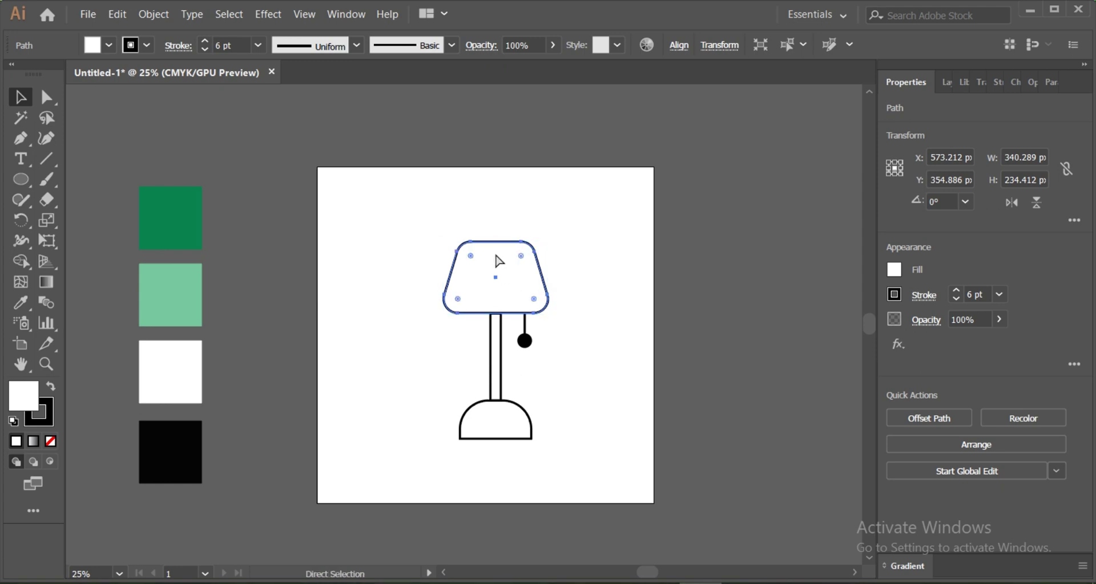
key(v)
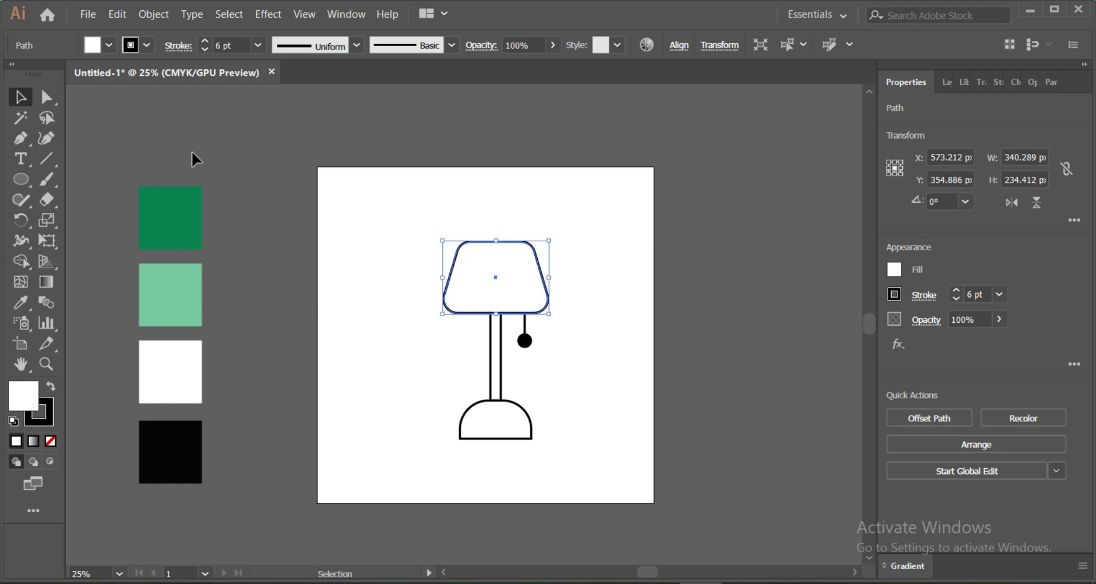
click(148, 45)
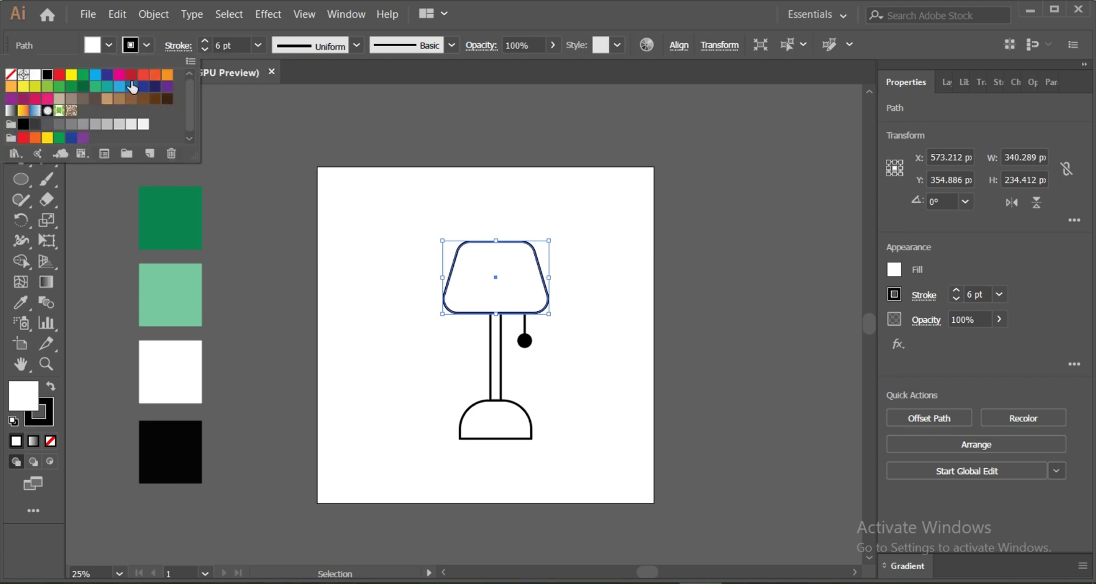
click(11, 74)
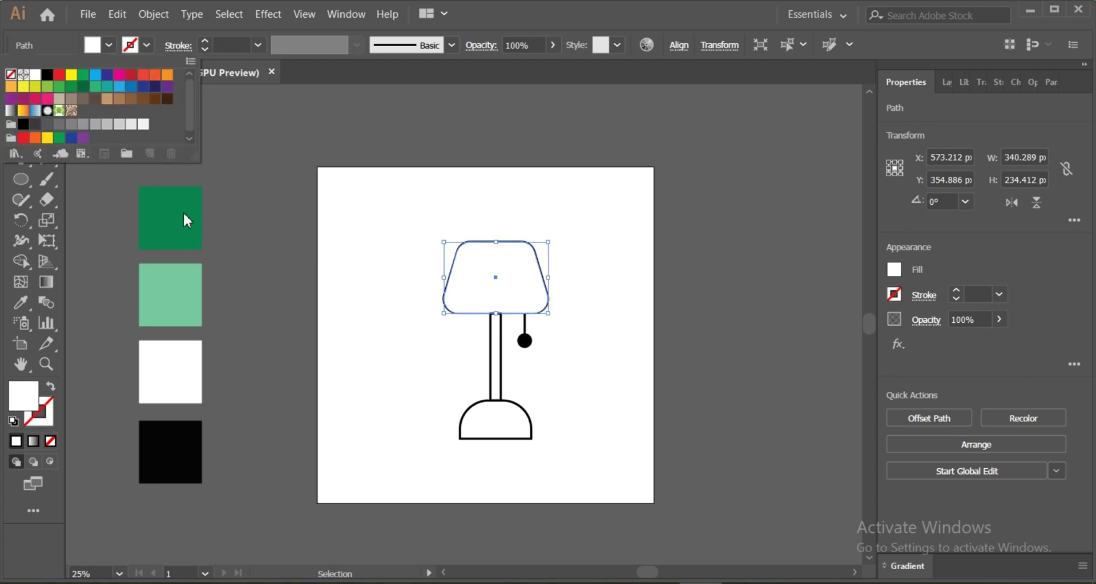
key(Escape)
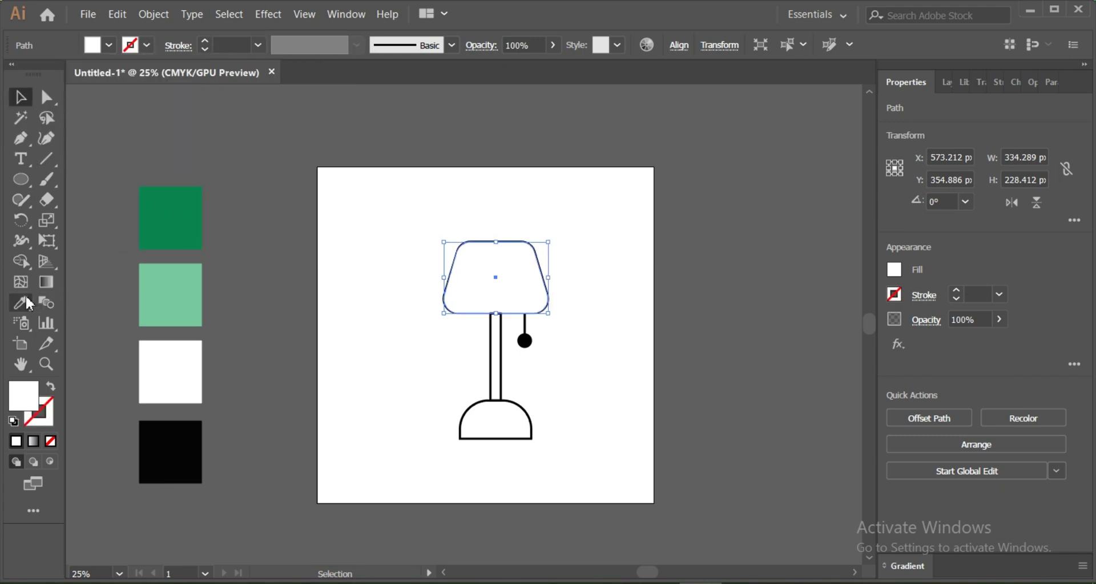
click(21, 303)
click(181, 218)
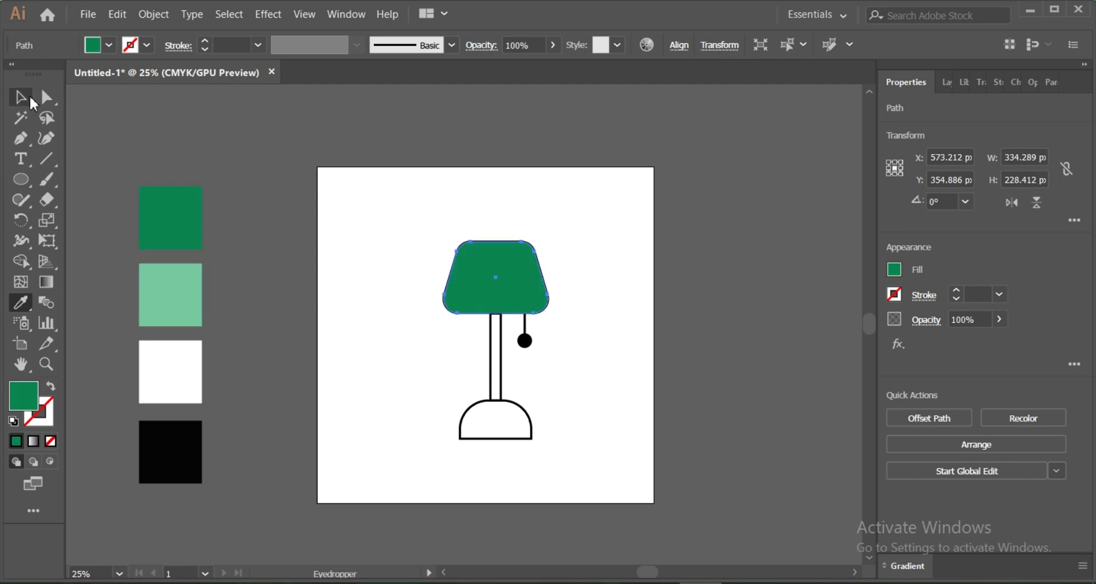
key(v)
click(154, 105)
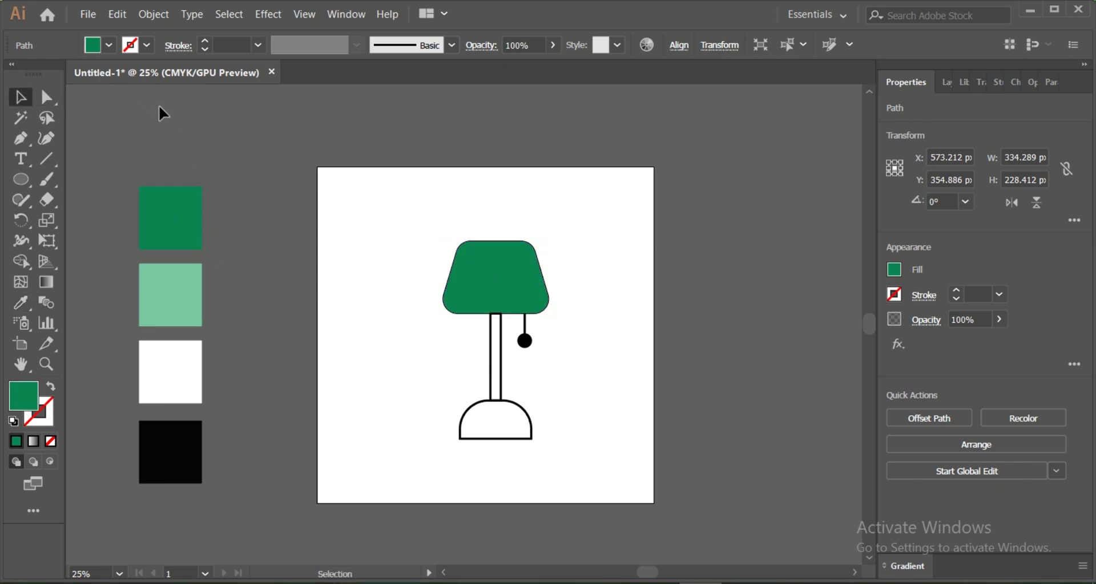
click(521, 275)
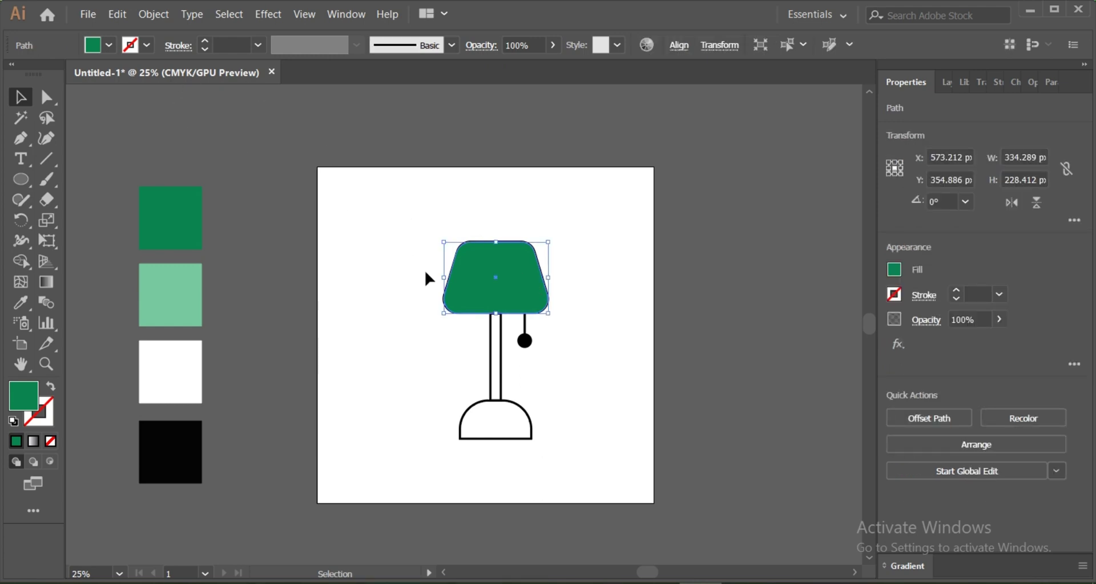
Send the green shade to the back and select the white shade outline.
right_click(461, 271)
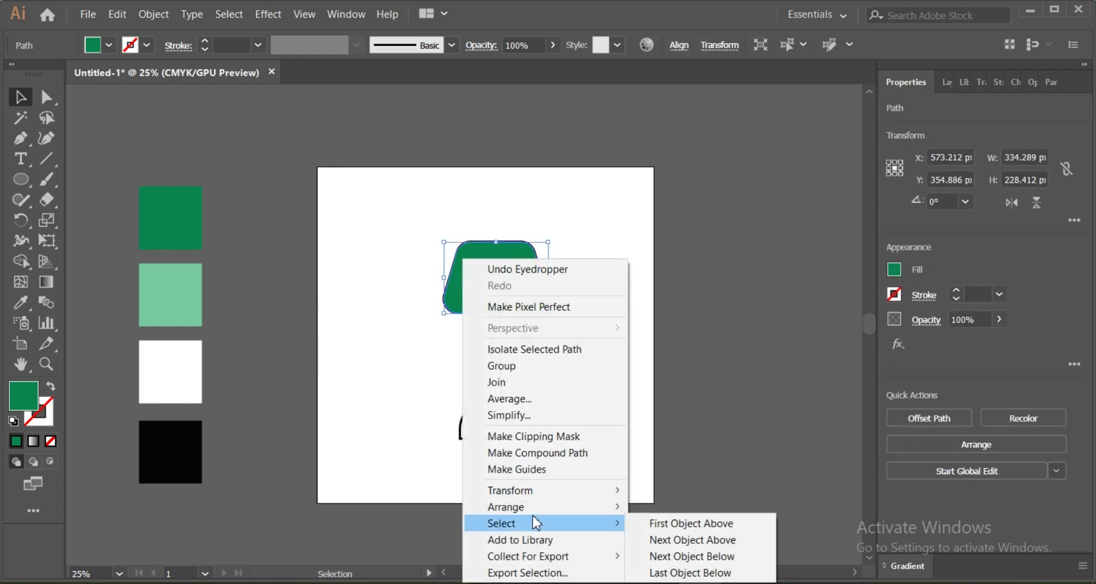
mouse_move(505, 508)
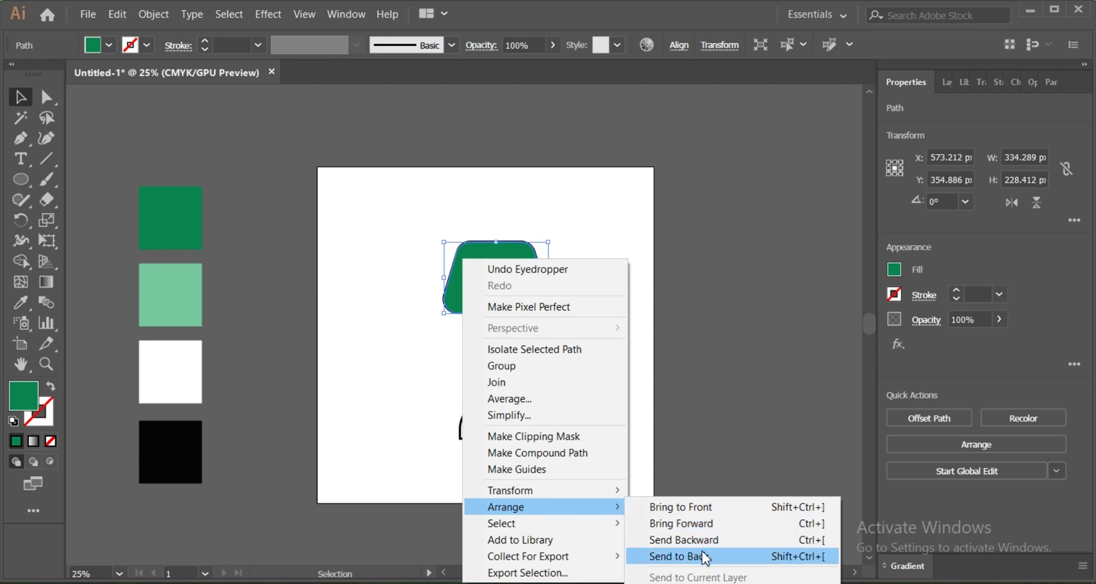
click(706, 557)
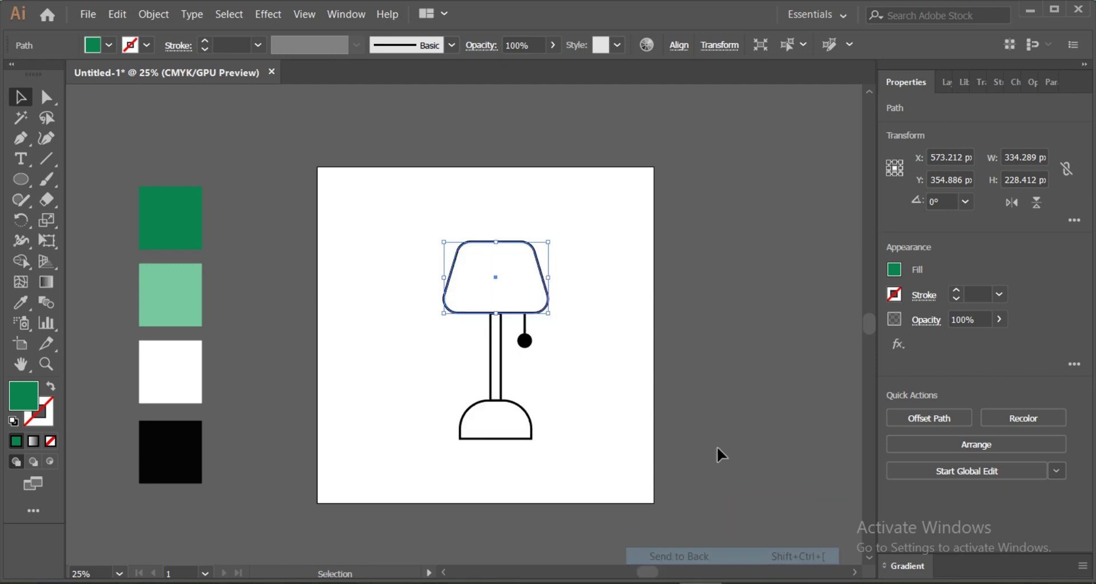
key(a)
click(520, 280)
key(v)
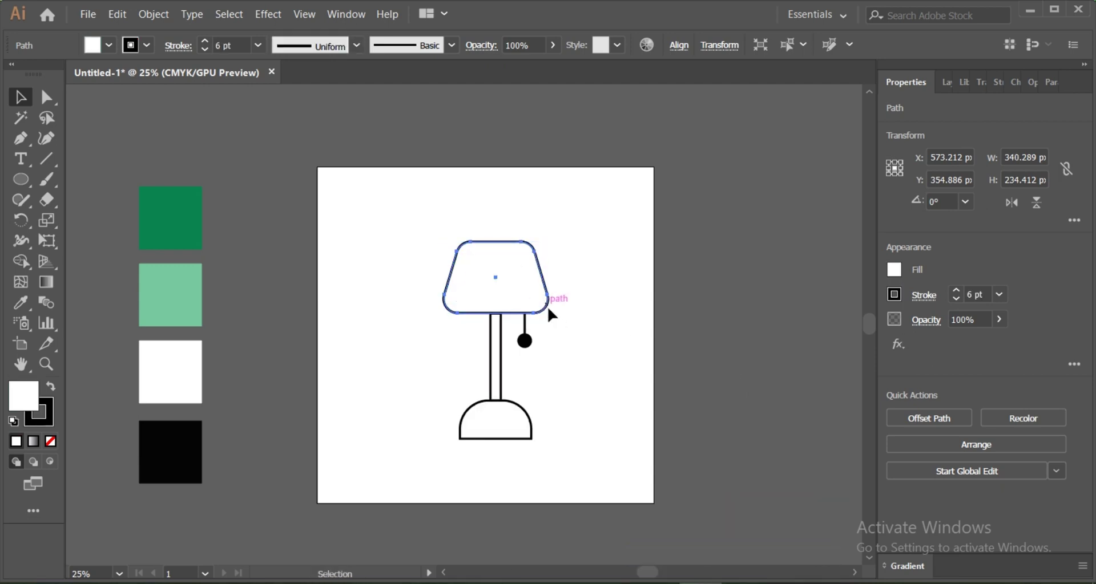
click(548, 311)
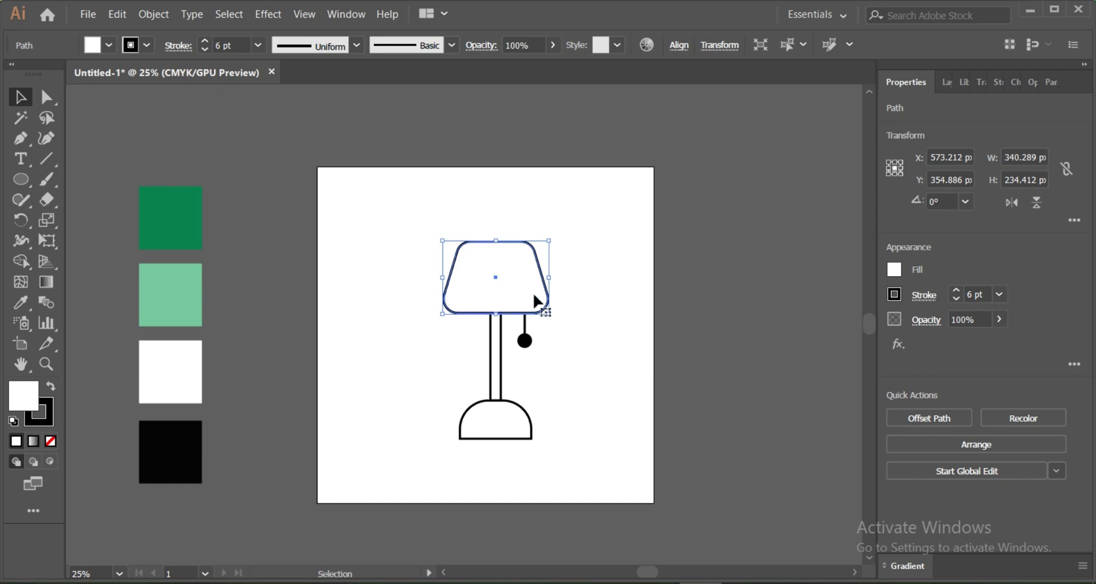
Eyedropper the dark green swatch onto the shade, then undo the fill.
click(21, 303)
click(174, 234)
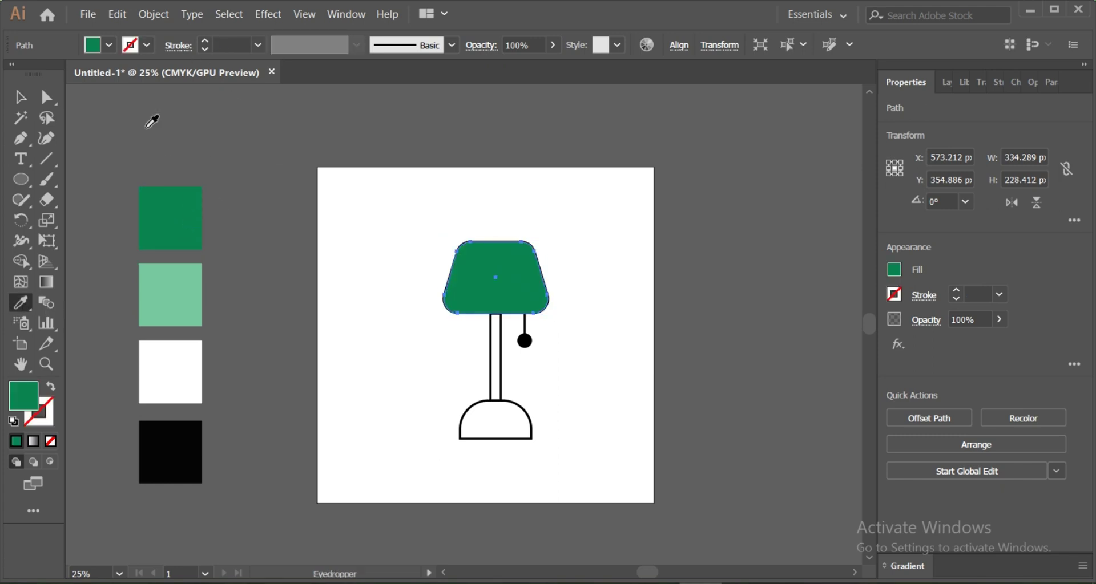
click(18, 102)
click(156, 115)
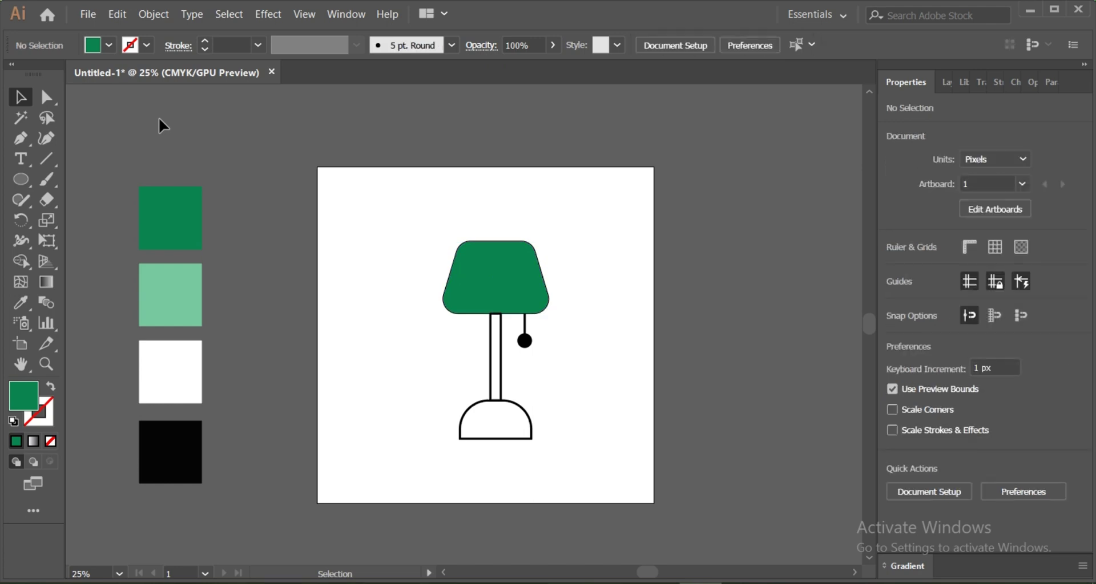
key(ctrl+z)
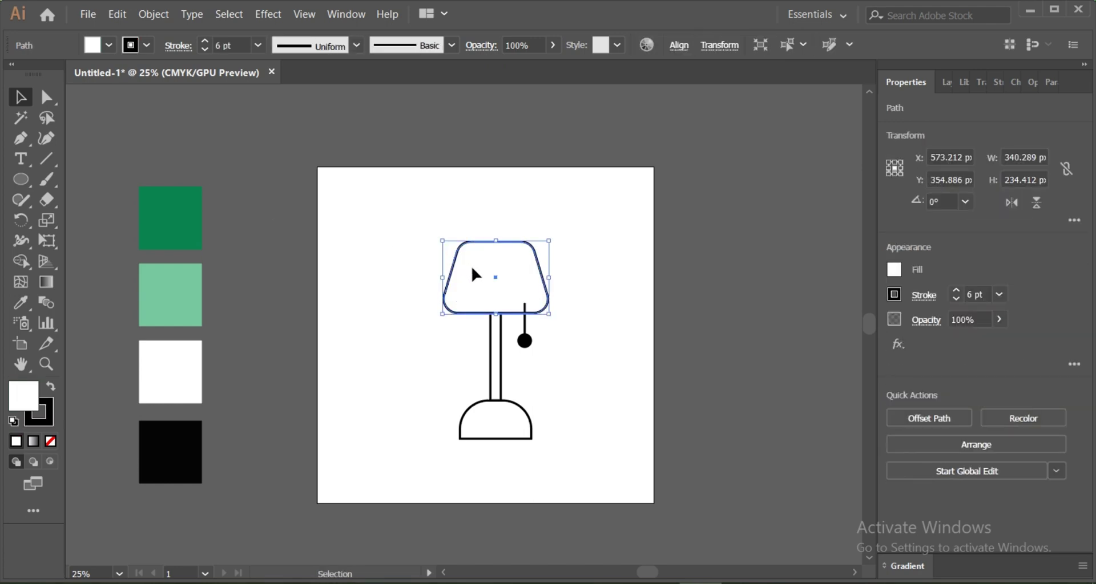
Re-fill the shade with dark green and give it a 4 pt black outline.
ctrl+click(468, 290)
click(168, 224)
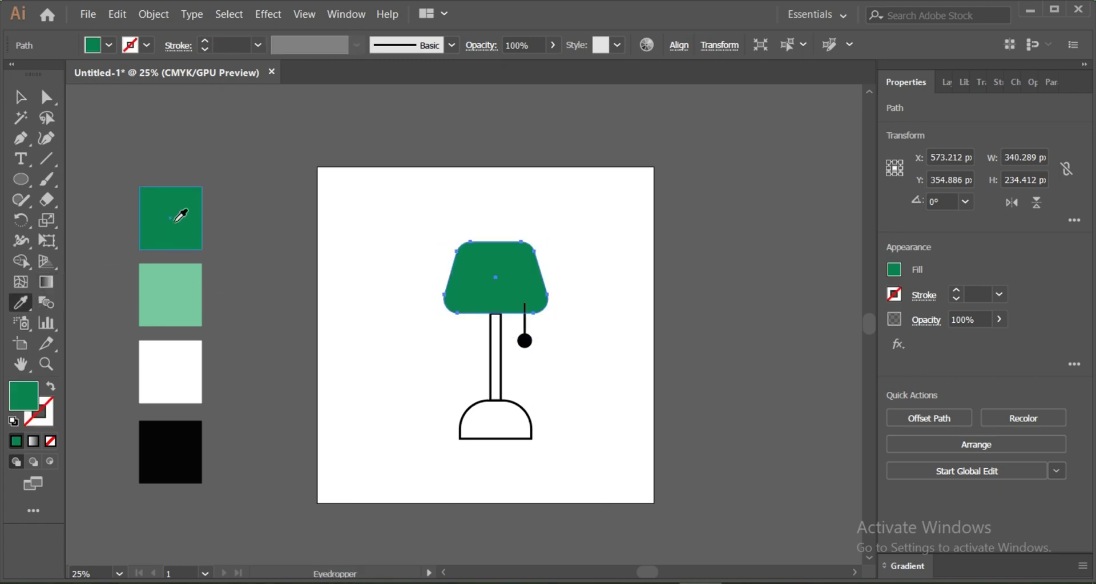
click(21, 102)
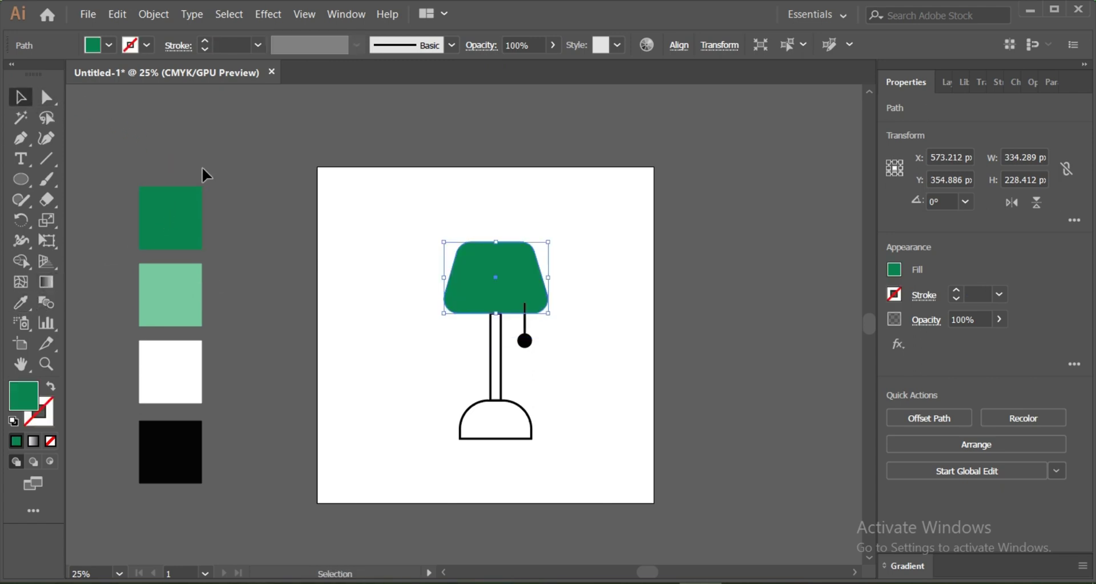
click(204, 41)
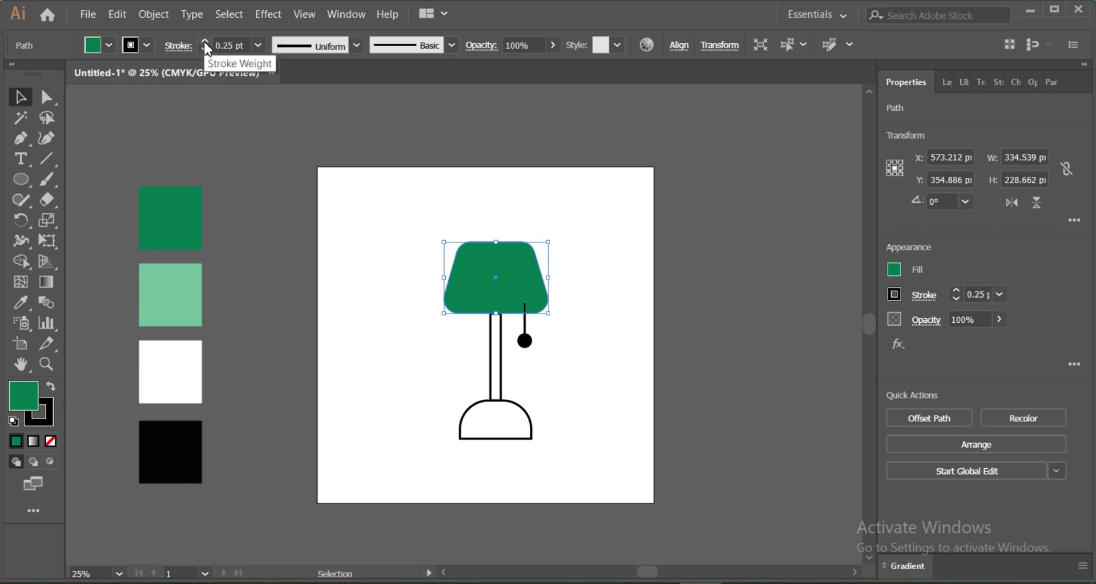
click(204, 41)
click(204, 42)
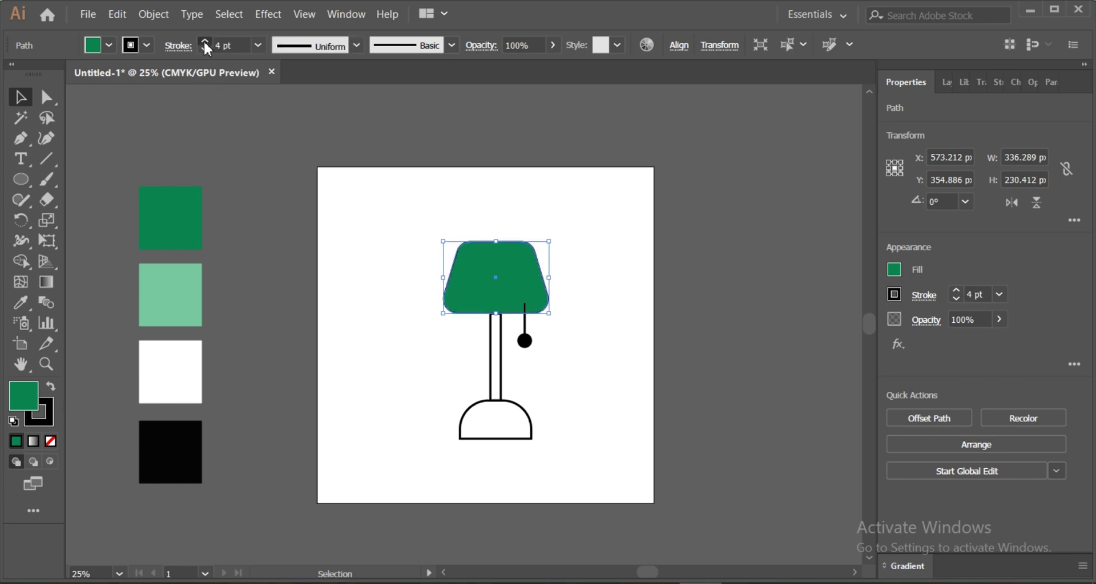
Set the shade outline to 6 pt and send the pull-cord line behind the shade.
click(205, 41)
click(340, 184)
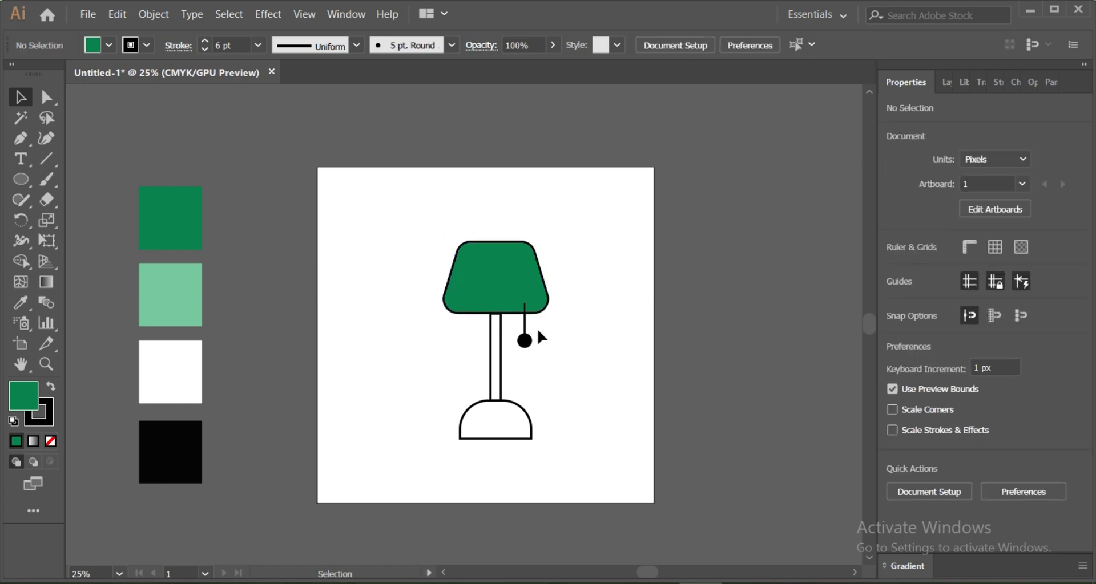
scroll(510, 292, up, 2)
scroll(510, 292, down, 1)
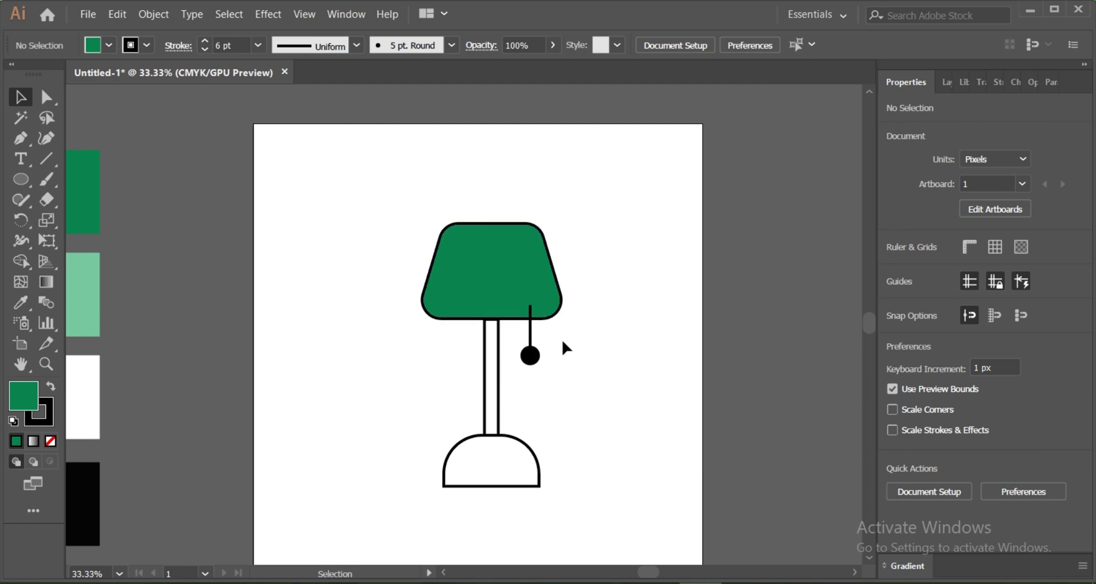
right_click(529, 319)
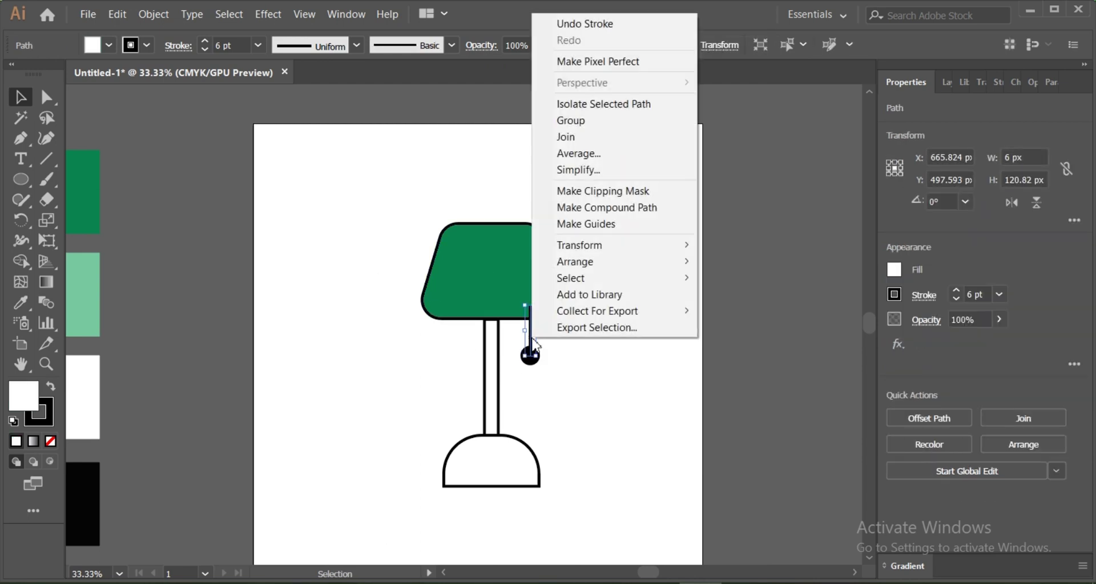
mouse_move(574, 262)
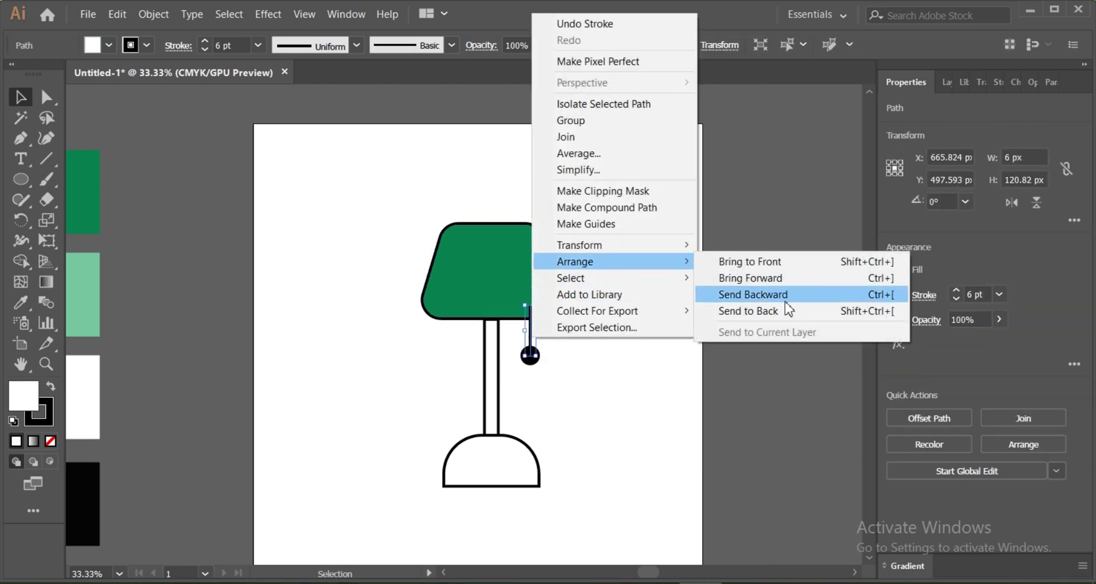
click(788, 315)
click(783, 306)
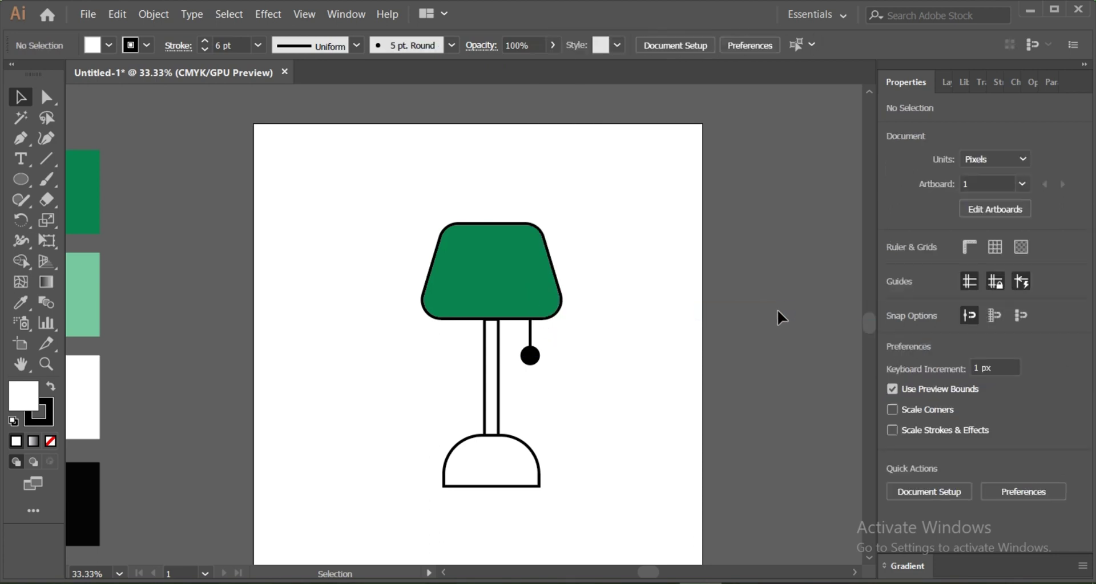
Fill the half-circle lamp base with the light green swatch using the Eyedropper.
click(516, 485)
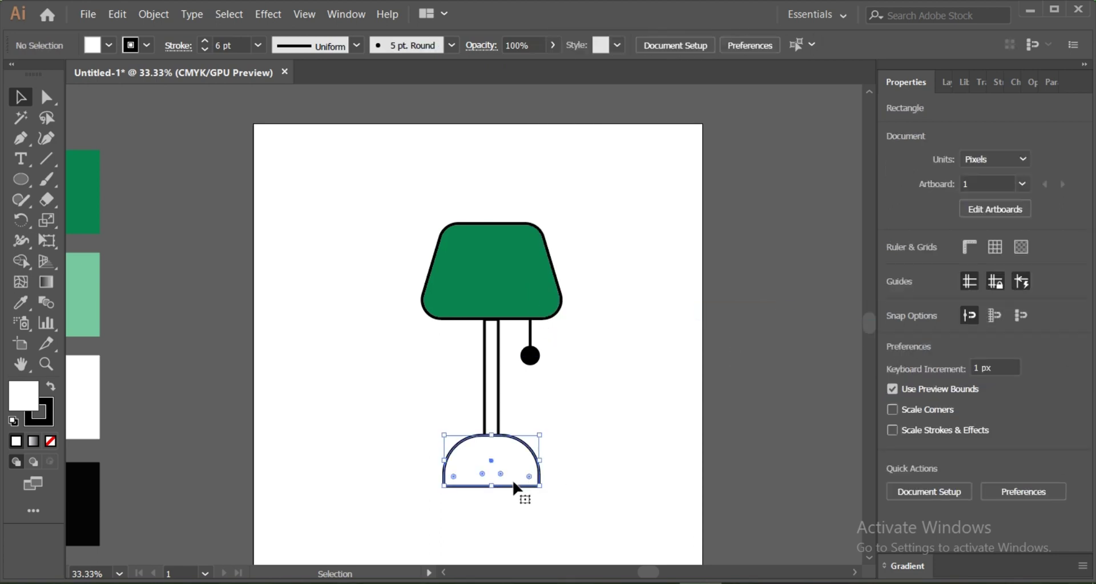
scroll(163, 229, down, 1)
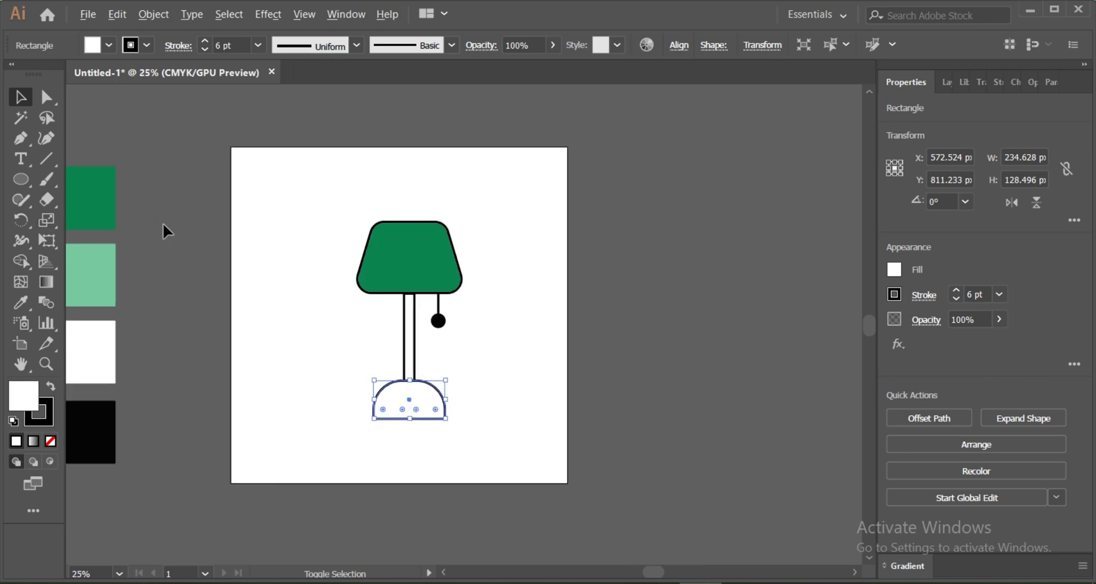
scroll(163, 246, down, 1)
scroll(71, 224, up, 1)
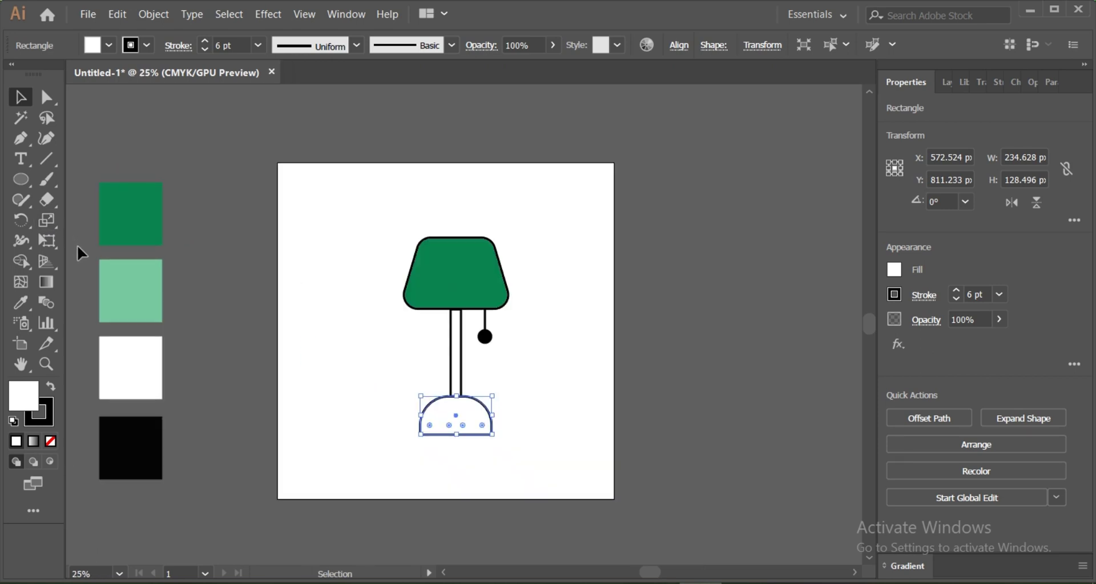
click(27, 296)
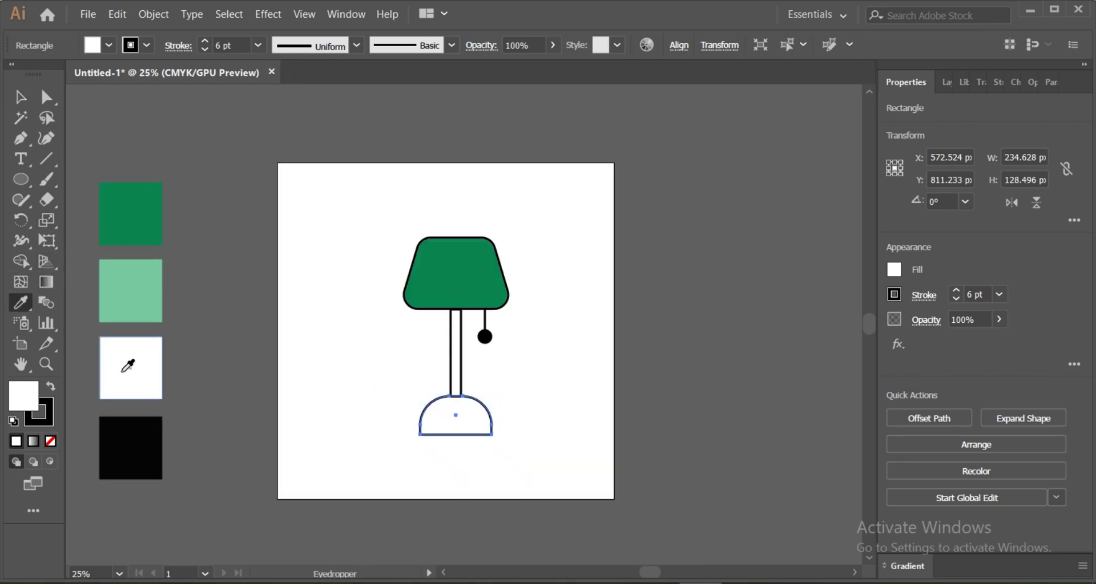
click(139, 308)
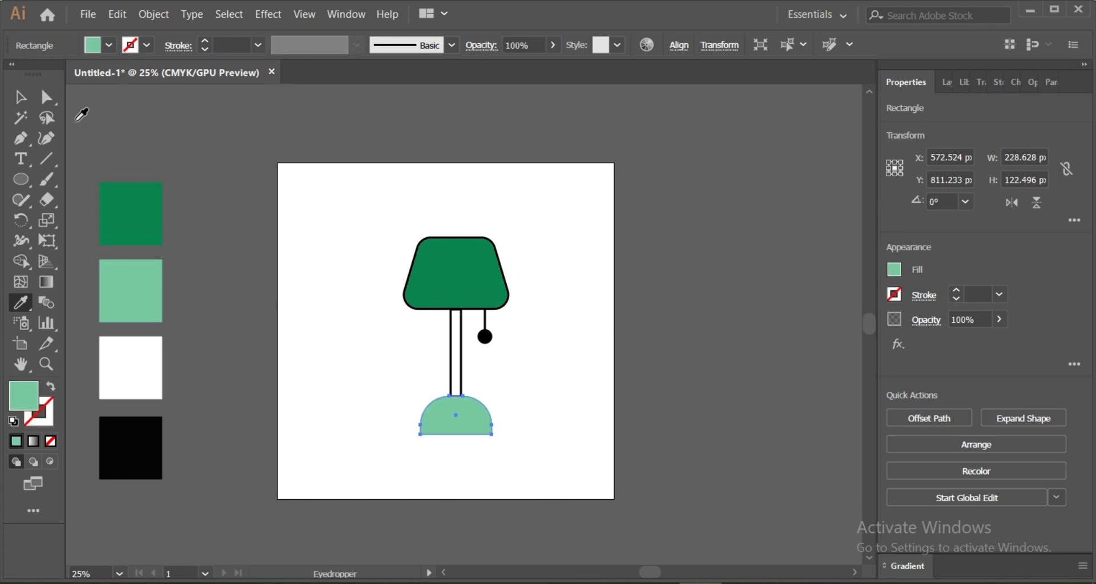
click(20, 97)
click(394, 321)
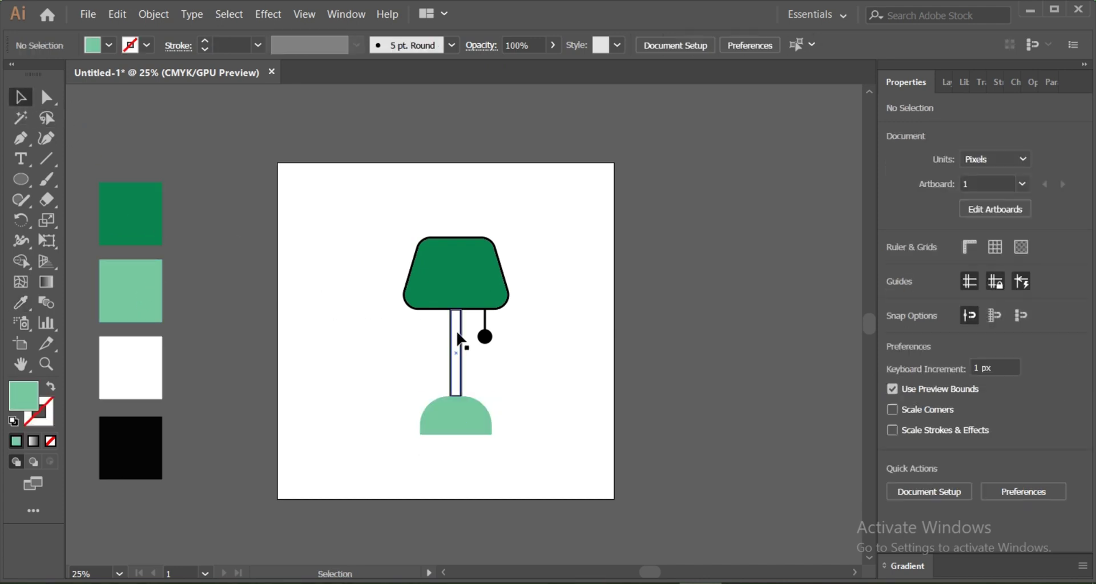
Fill the lamp stem rectangle with the black swatch using the Eyedropper.
click(455, 343)
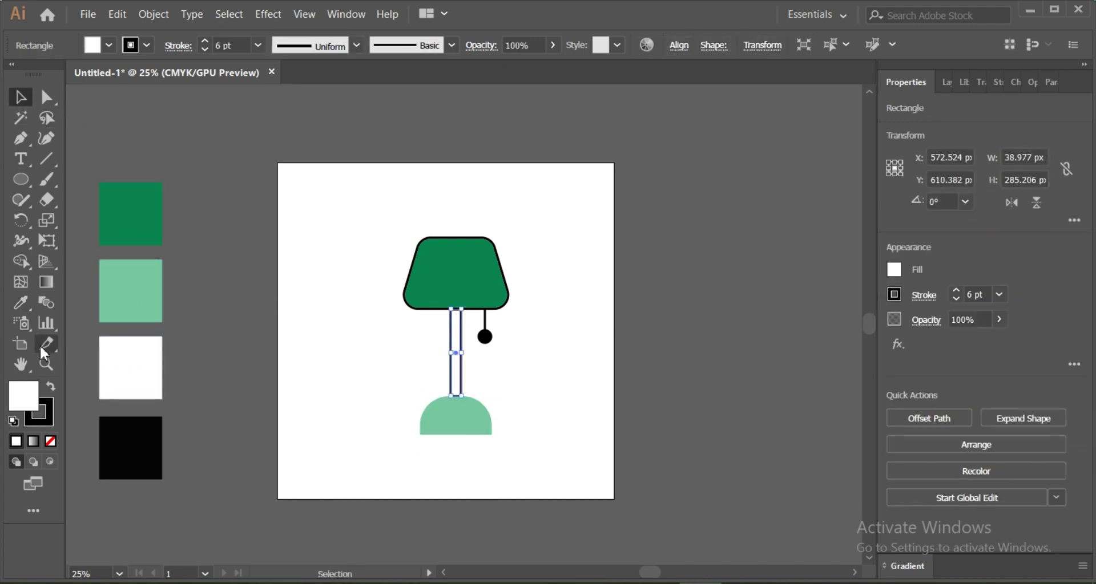
click(31, 303)
click(127, 435)
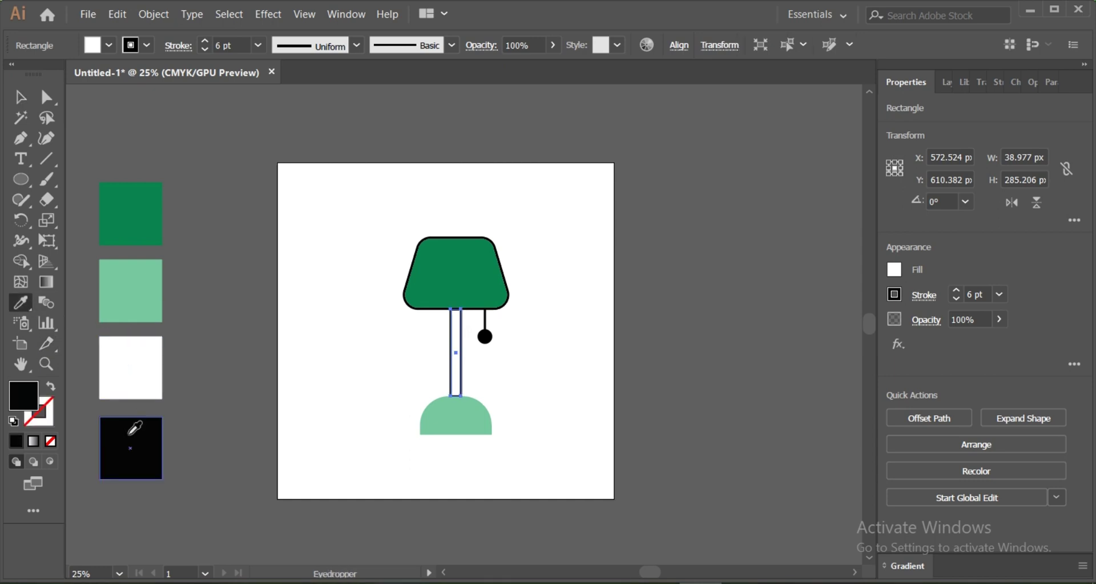
click(20, 97)
click(238, 170)
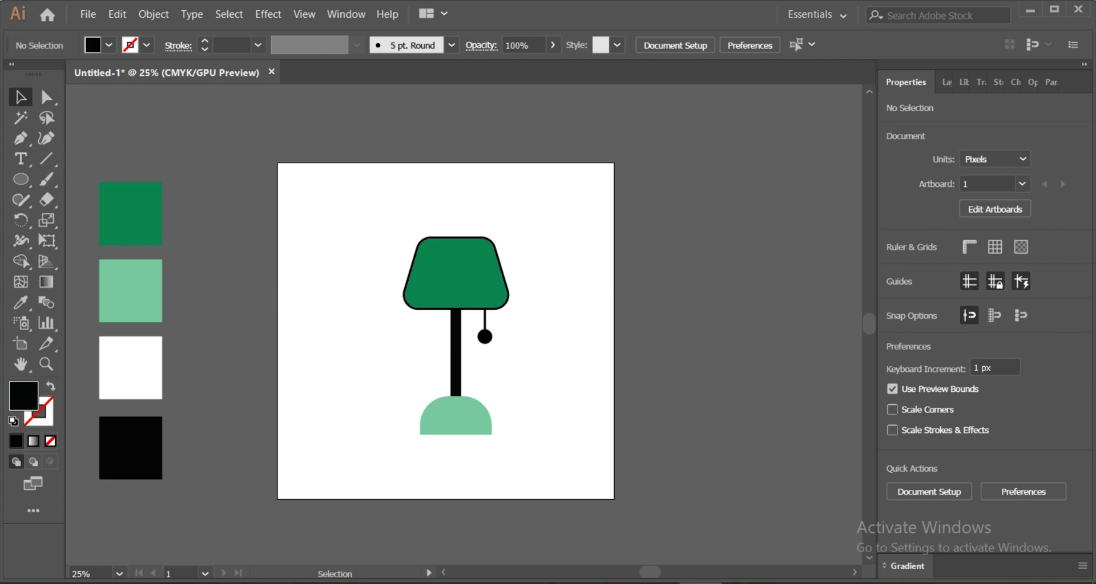
Draw a straight floor line beneath the lamp base with the Pen tool.
click(20, 138)
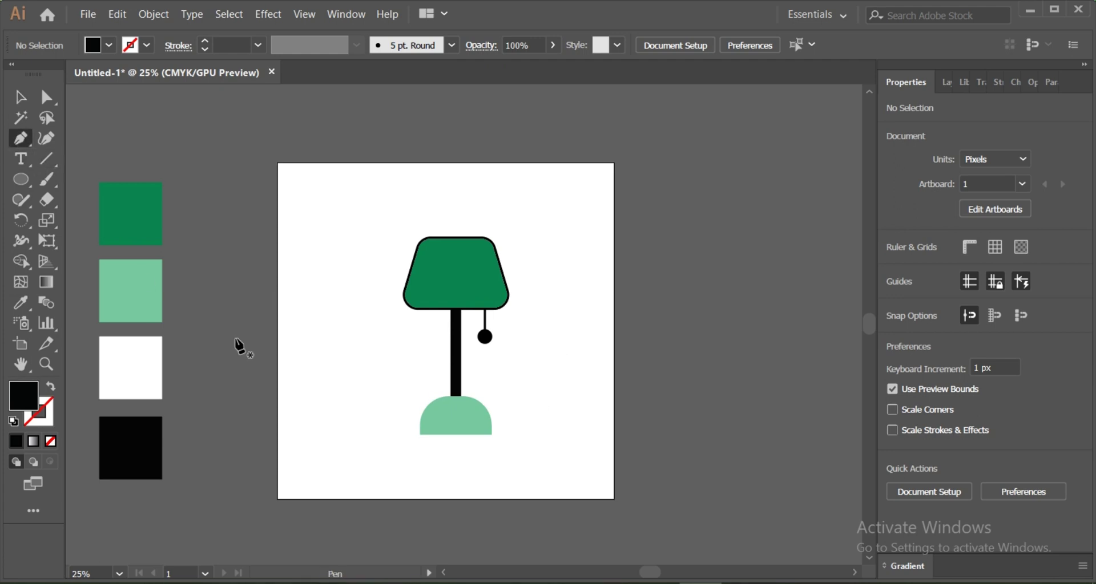
click(373, 435)
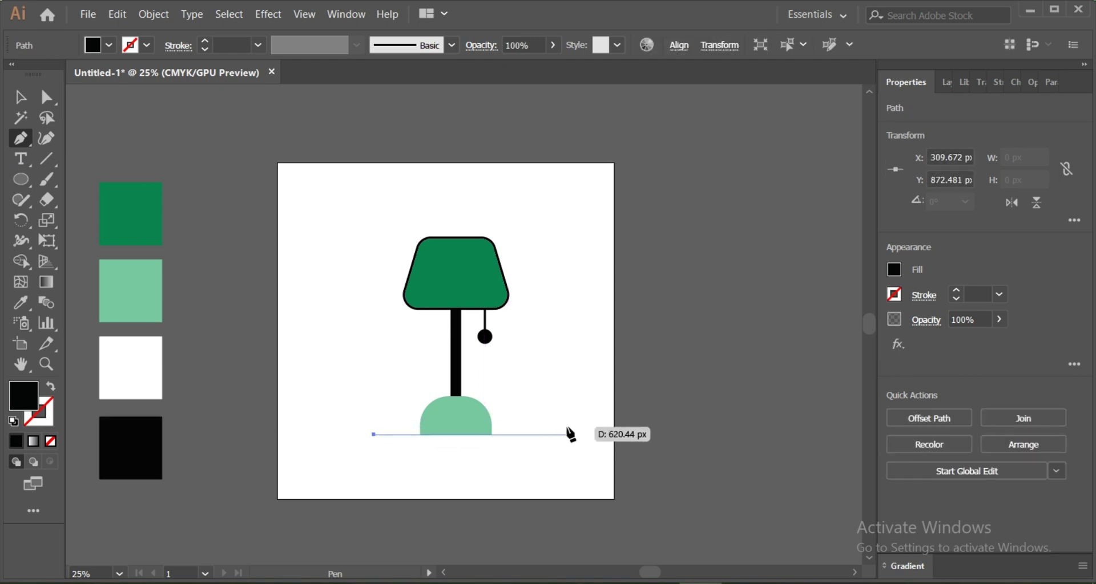
shift+click(574, 434)
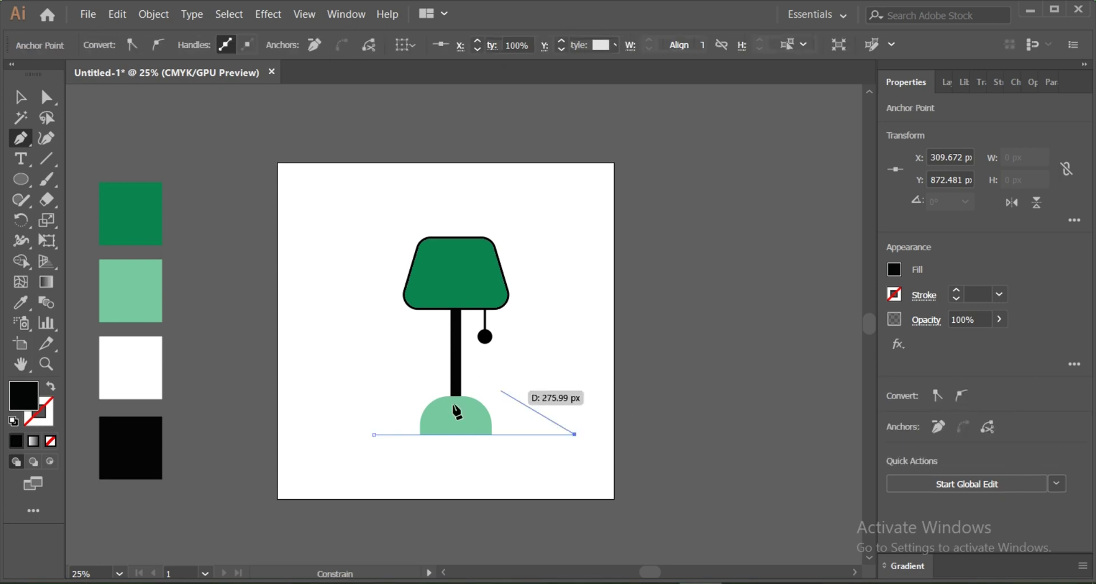
click(20, 97)
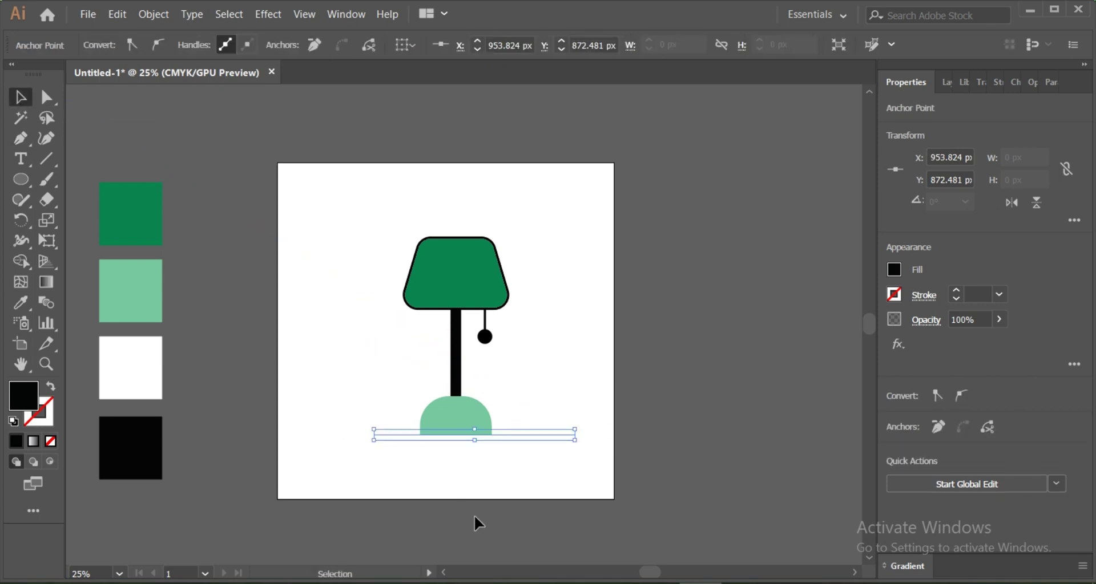
Give the floor line a black 6 pt stroke.
click(368, 391)
drag(367, 394, 409, 469)
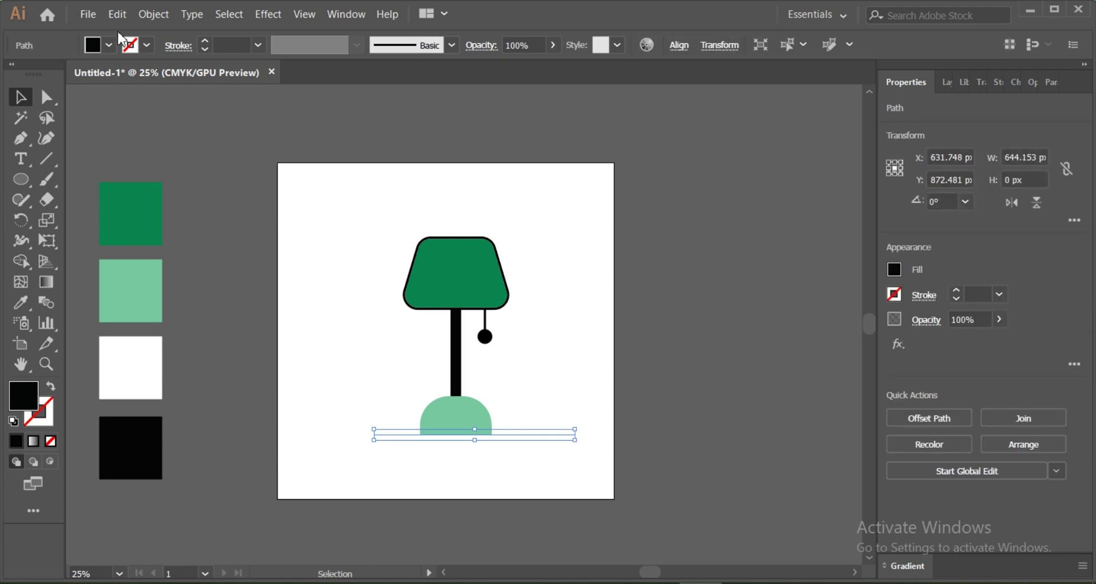
click(204, 42)
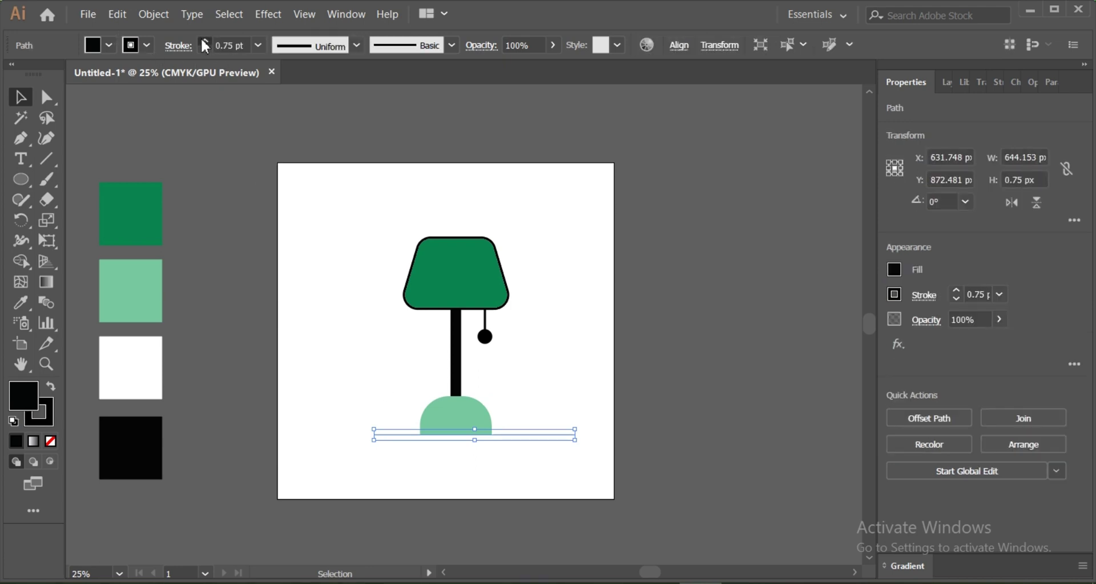
click(203, 42)
click(204, 42)
click(203, 43)
click(227, 143)
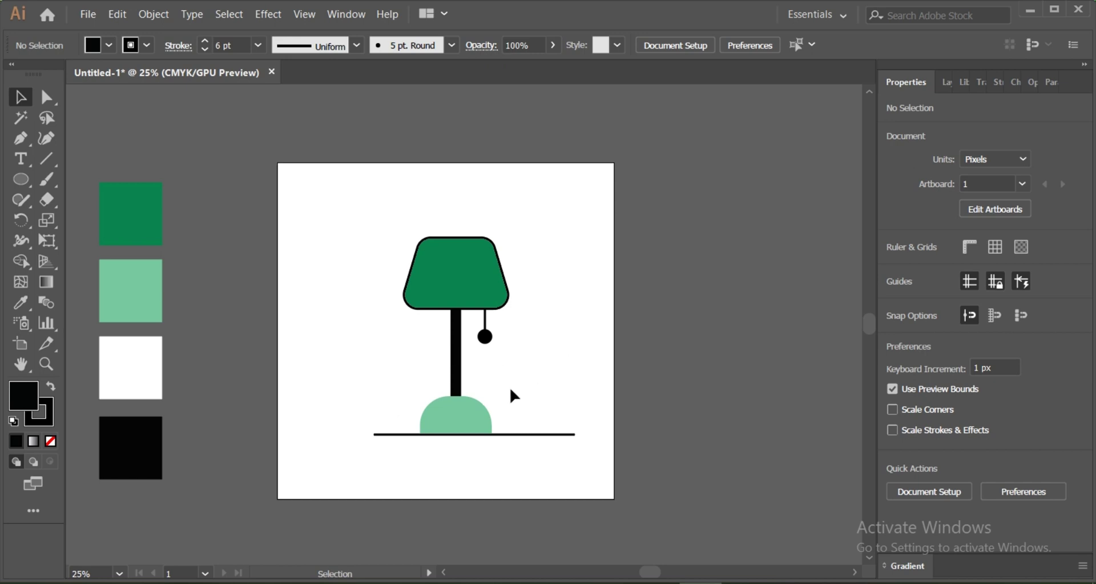
Draw the first horizontal brick line left of the lampshade.
click(440, 302)
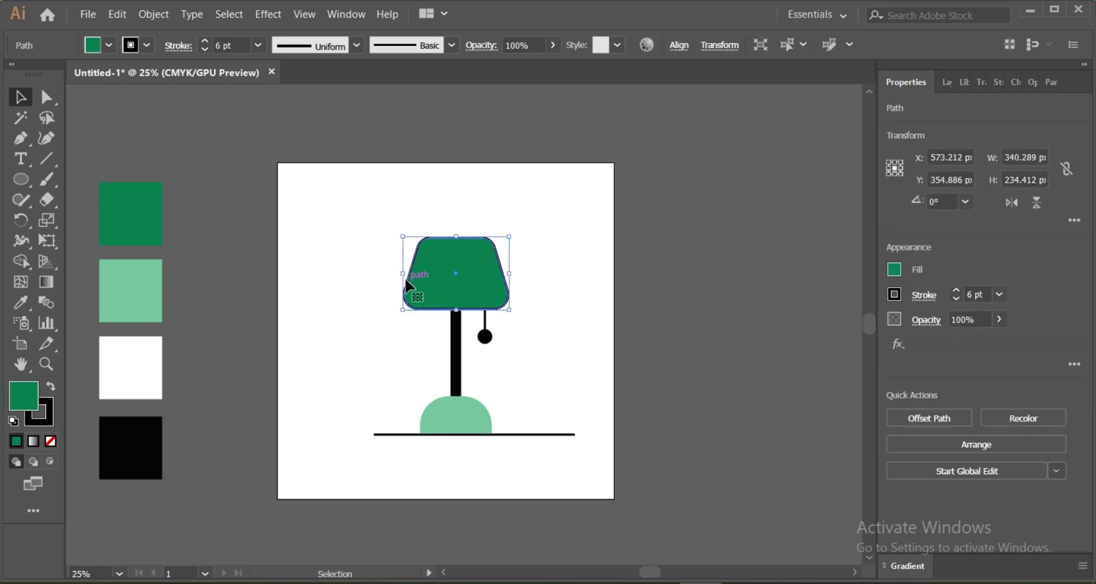
click(571, 393)
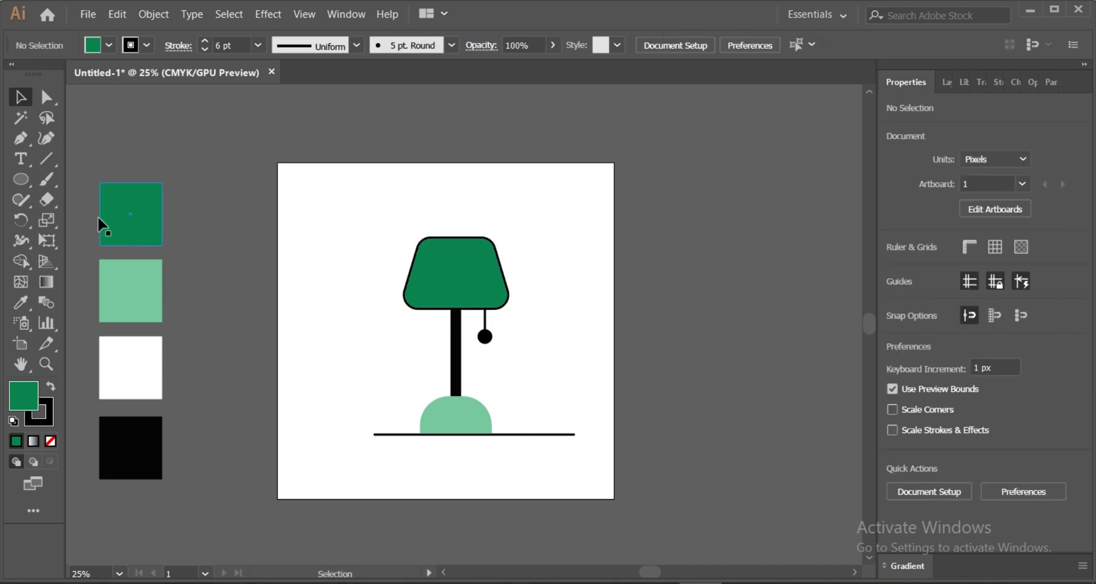
click(18, 140)
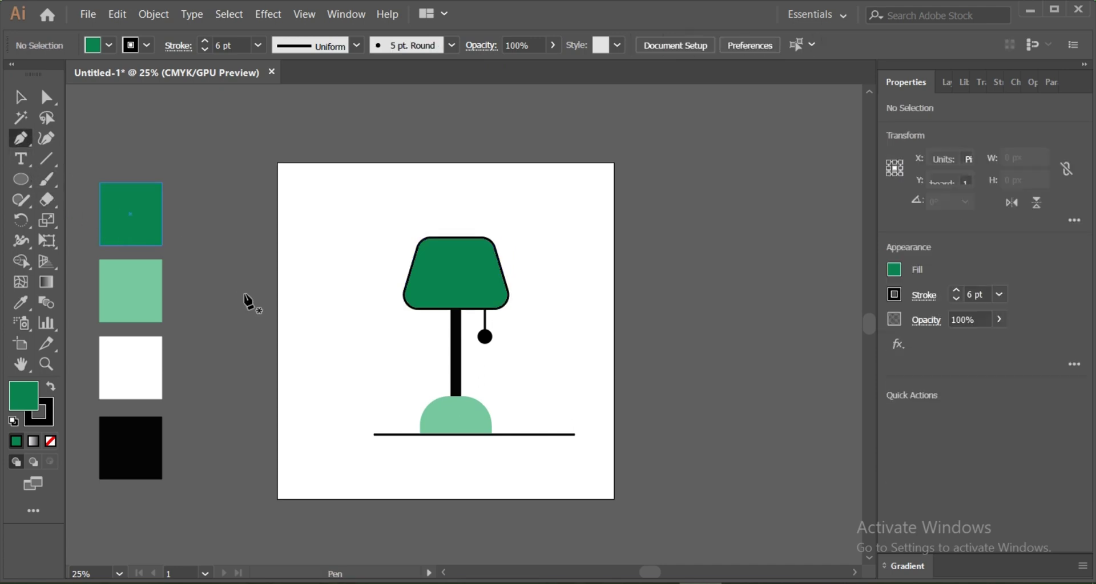
click(304, 268)
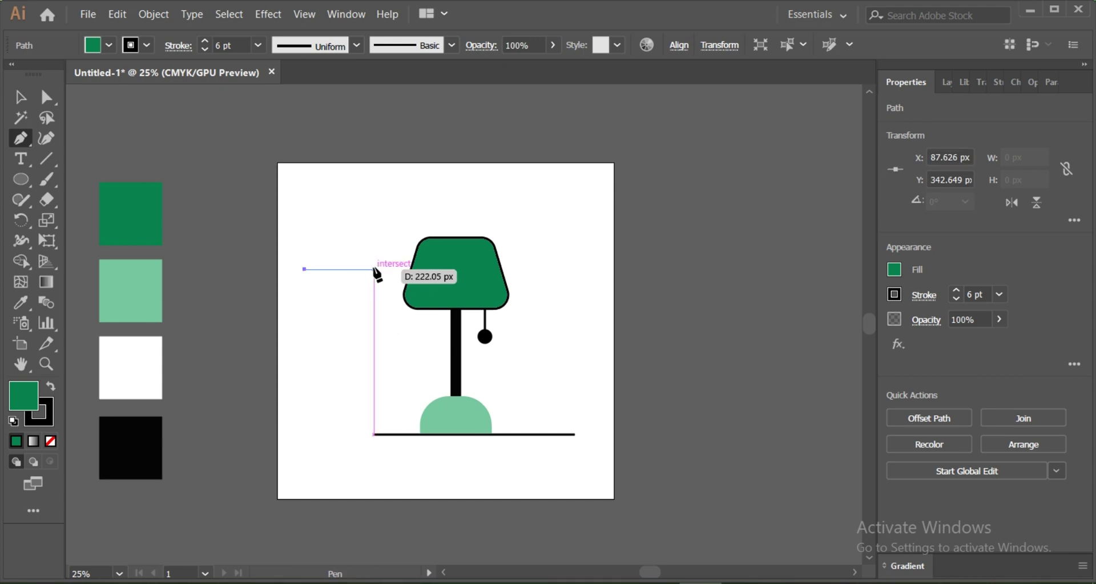
click(374, 269)
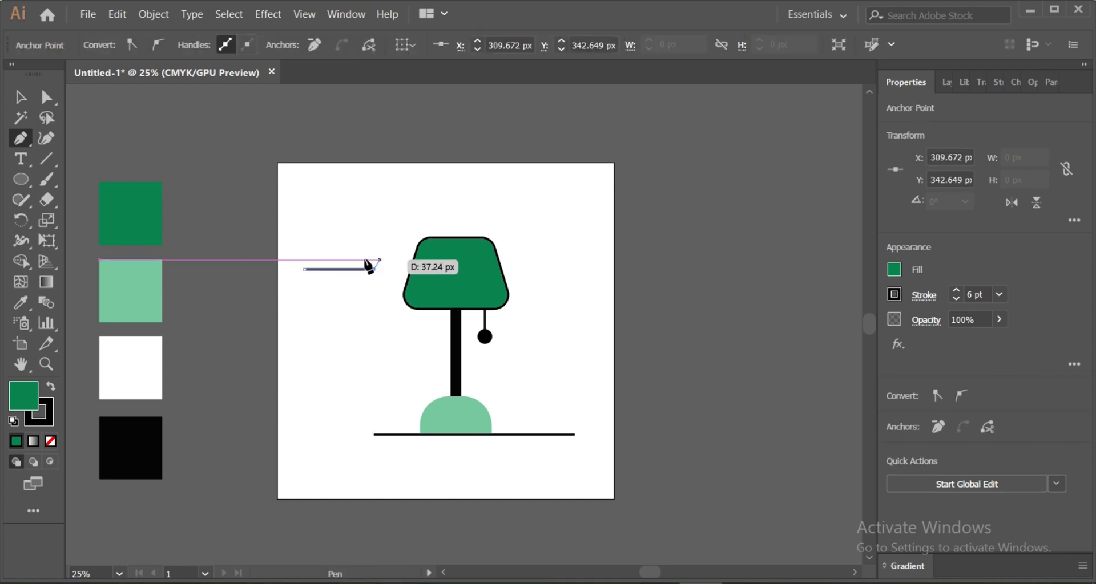
click(20, 102)
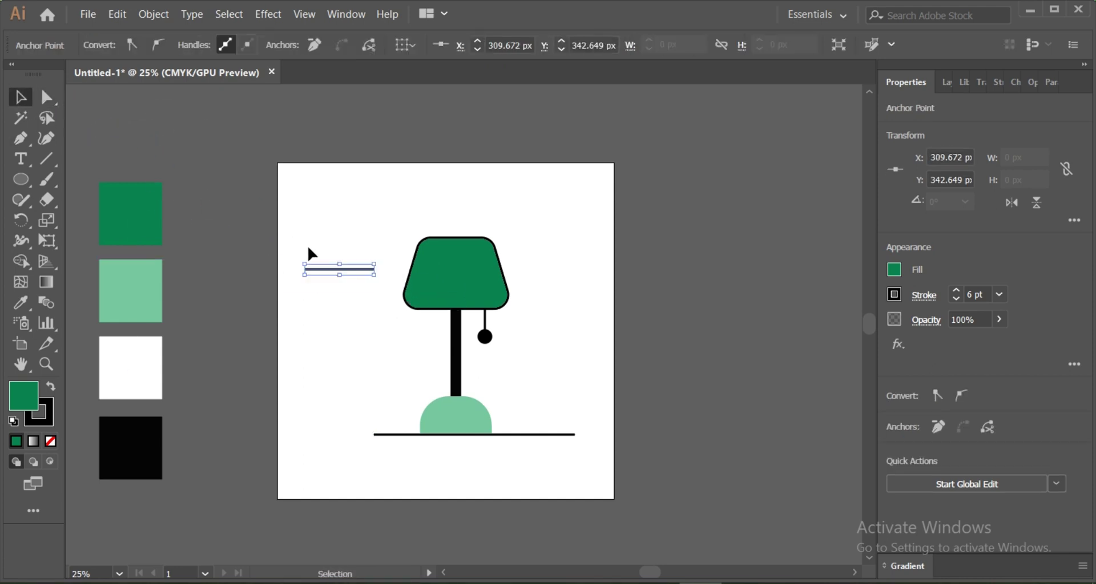
Add an offset upper horizontal line and a vertical joint connecting the two lines.
click(20, 138)
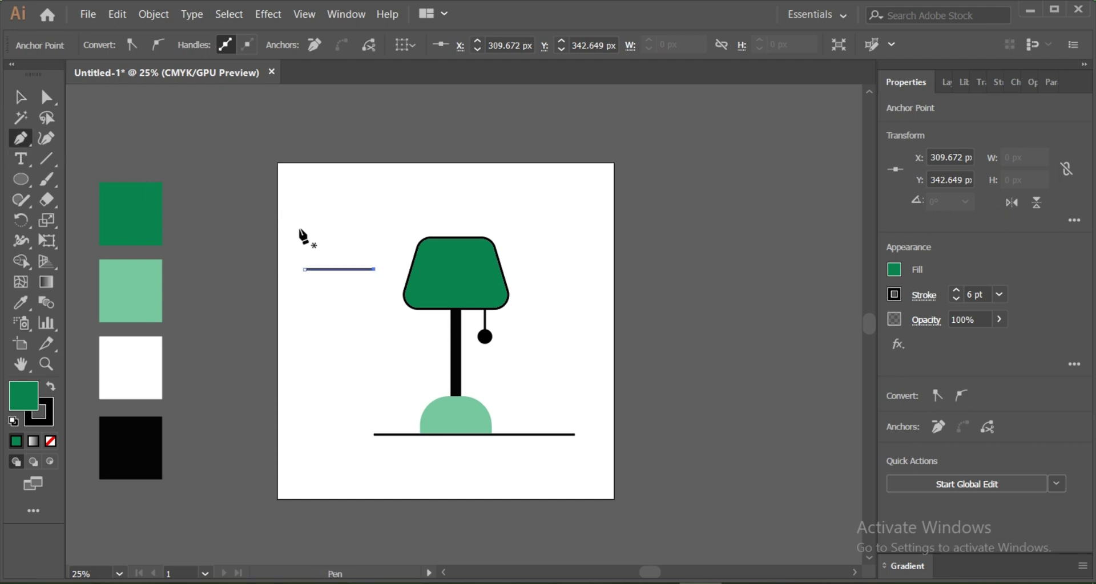
click(323, 248)
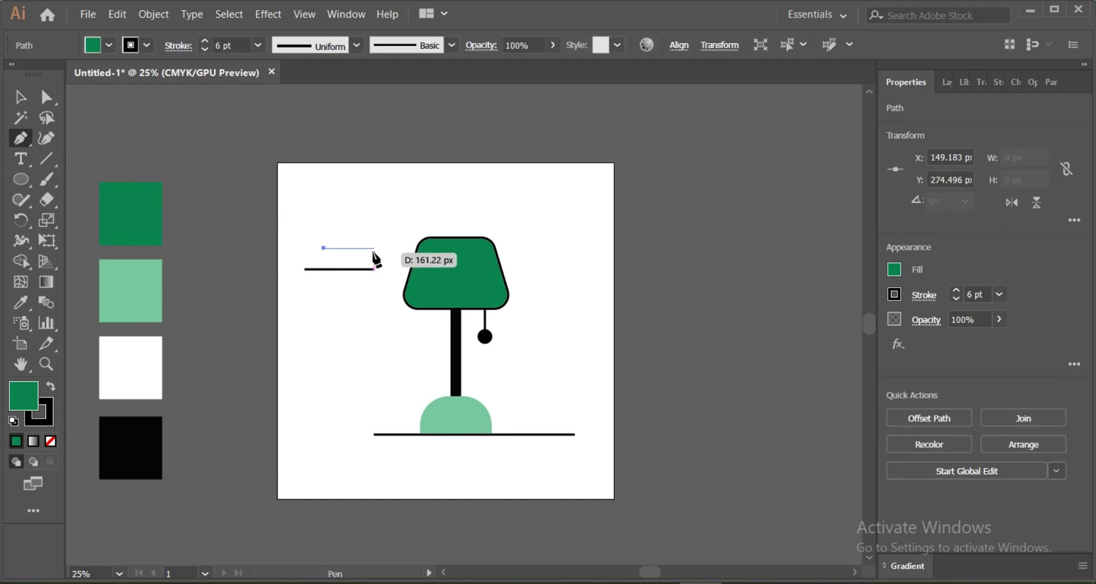
shift+click(382, 248)
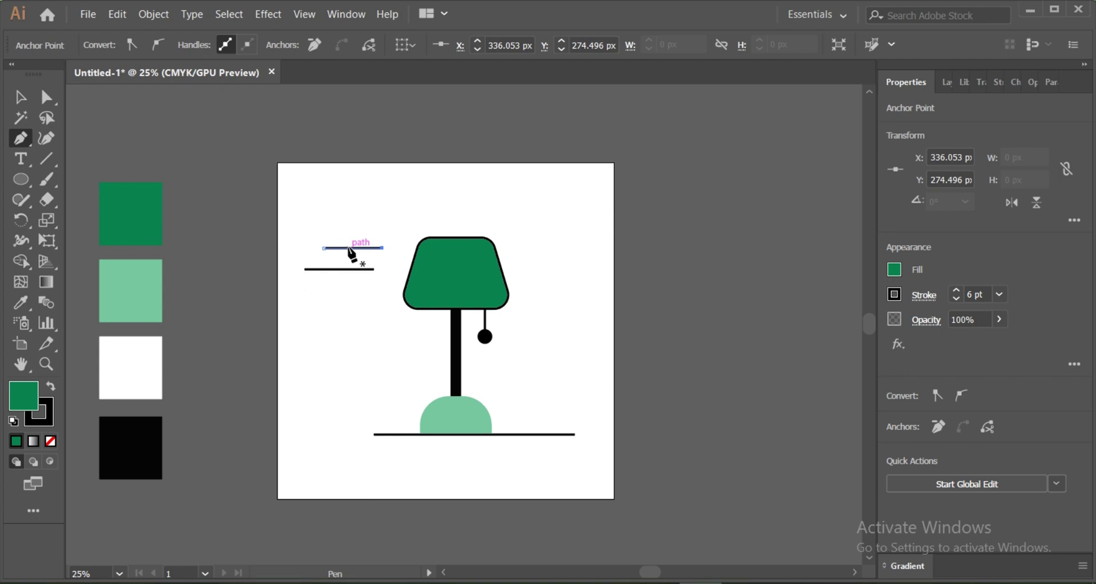
click(349, 249)
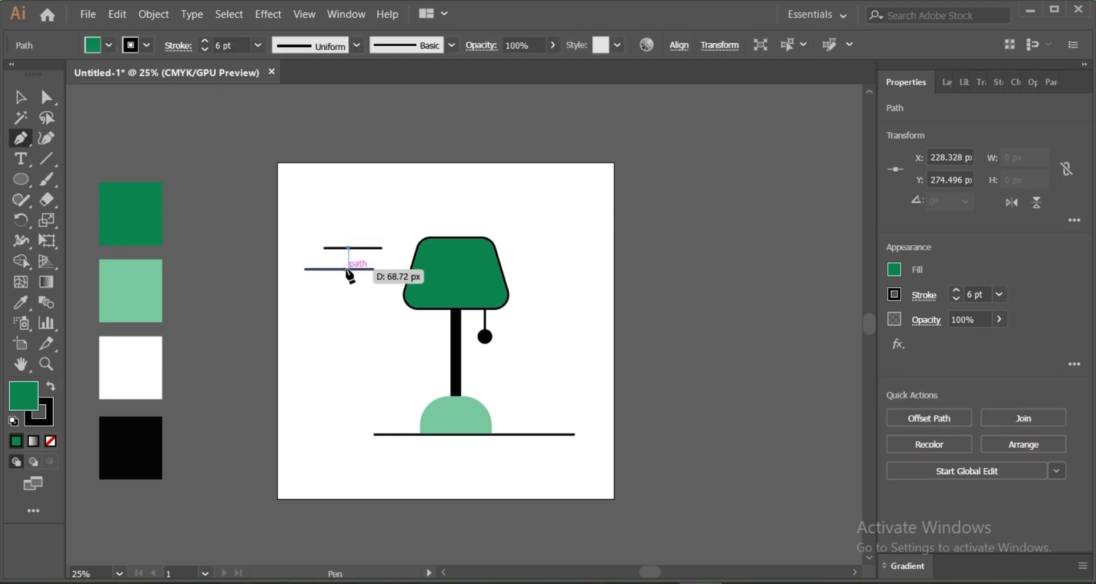
click(348, 269)
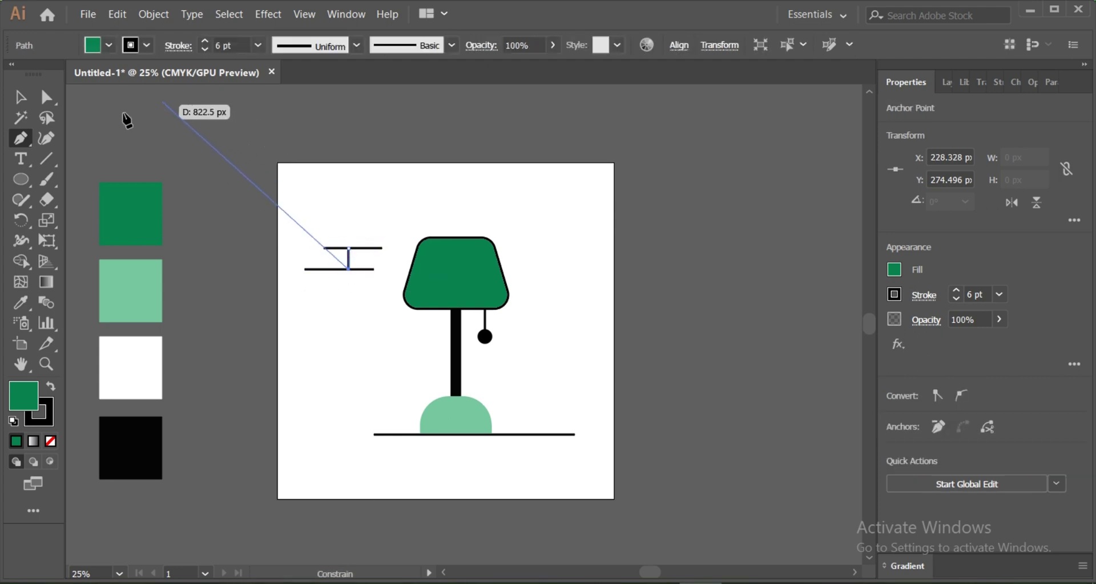
click(22, 99)
Group the brick mark lines and Alt-drag copies to spots around the lamp.
click(206, 194)
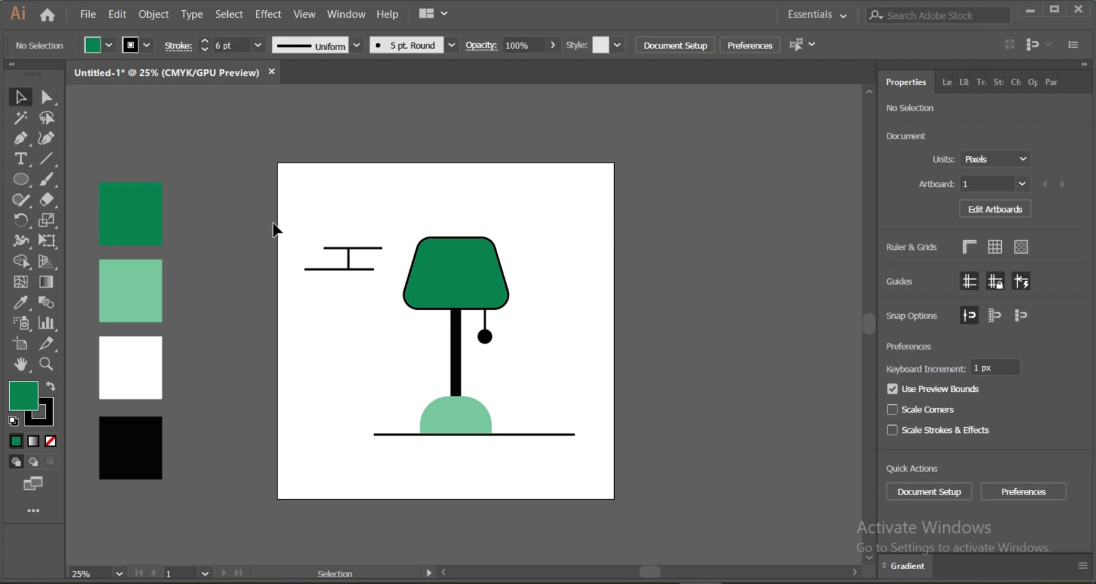
mouse_move(300, 231)
mouse_down()
mouse_move(355, 291)
mouse_move(317, 208)
mouse_up()
key(a)
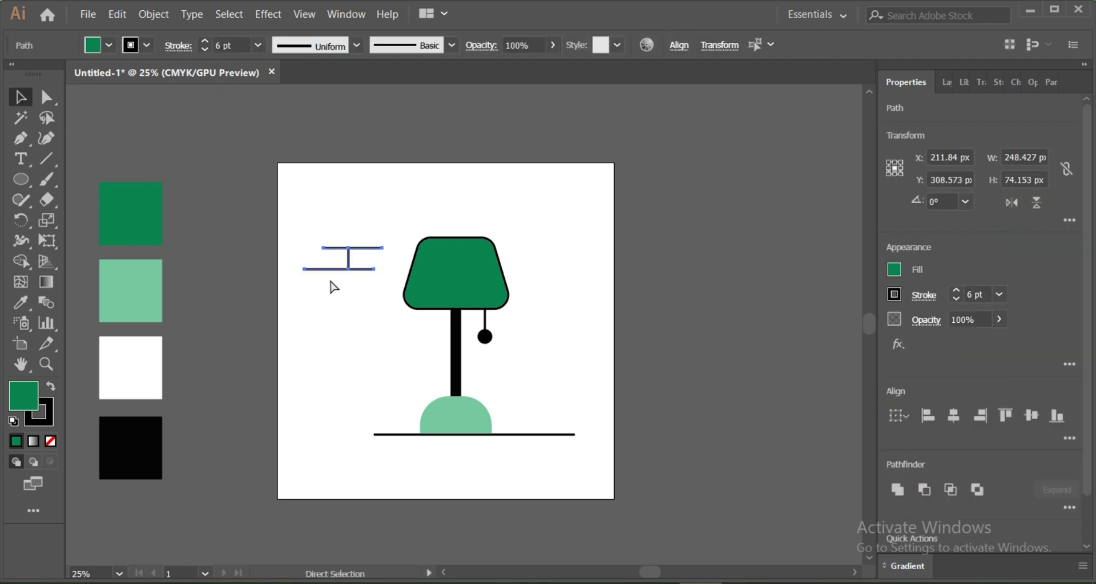
key(ctrl+g)
key(v)
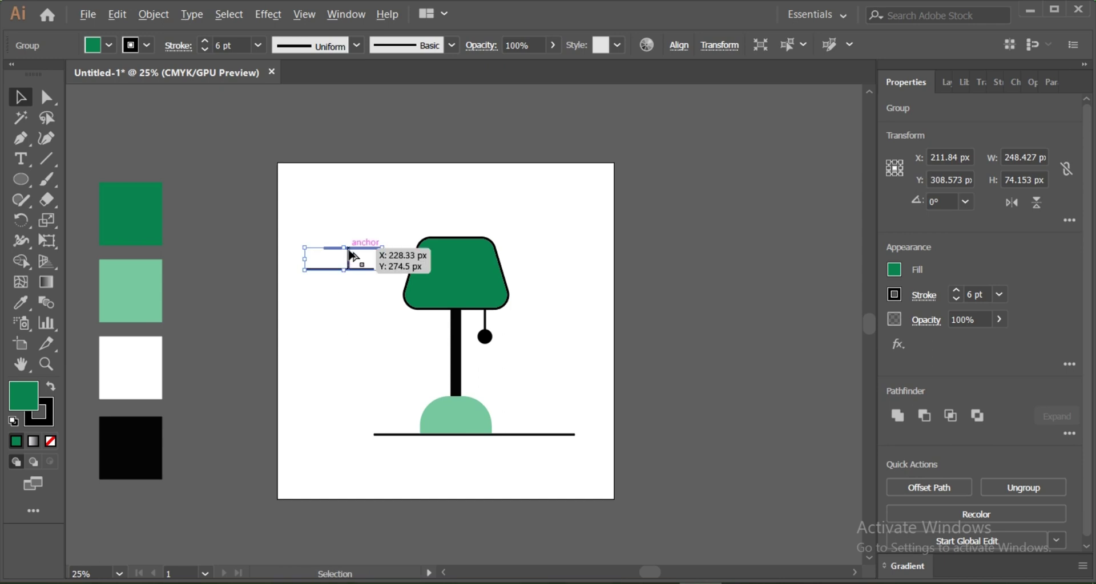
mouse_move(352, 257)
mouse_down()
mouse_move(565, 233)
mouse_move(570, 308)
mouse_move(344, 342)
mouse_move(343, 329)
mouse_up()
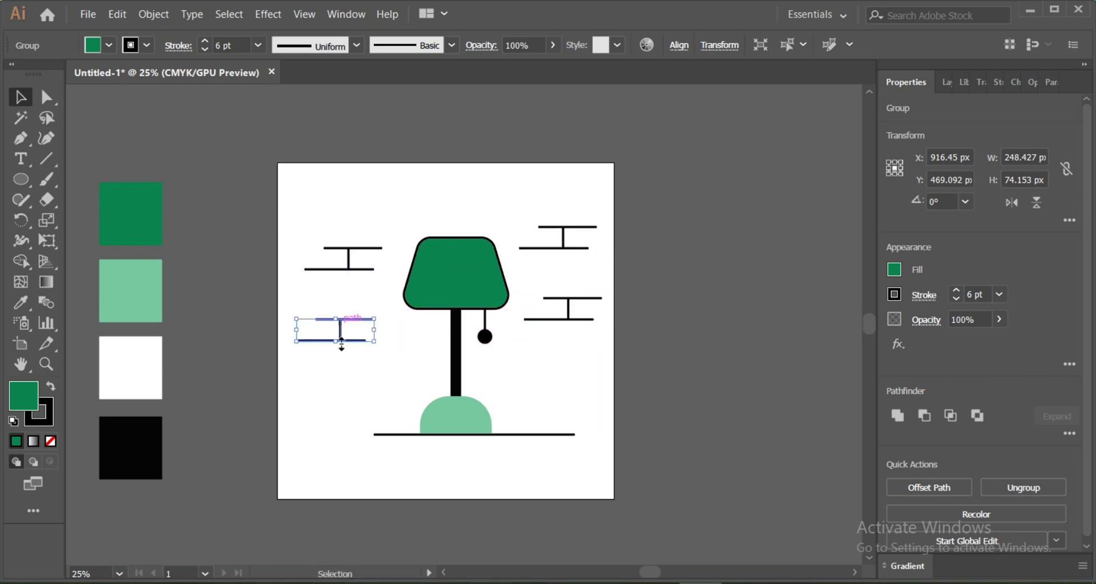
click(345, 377)
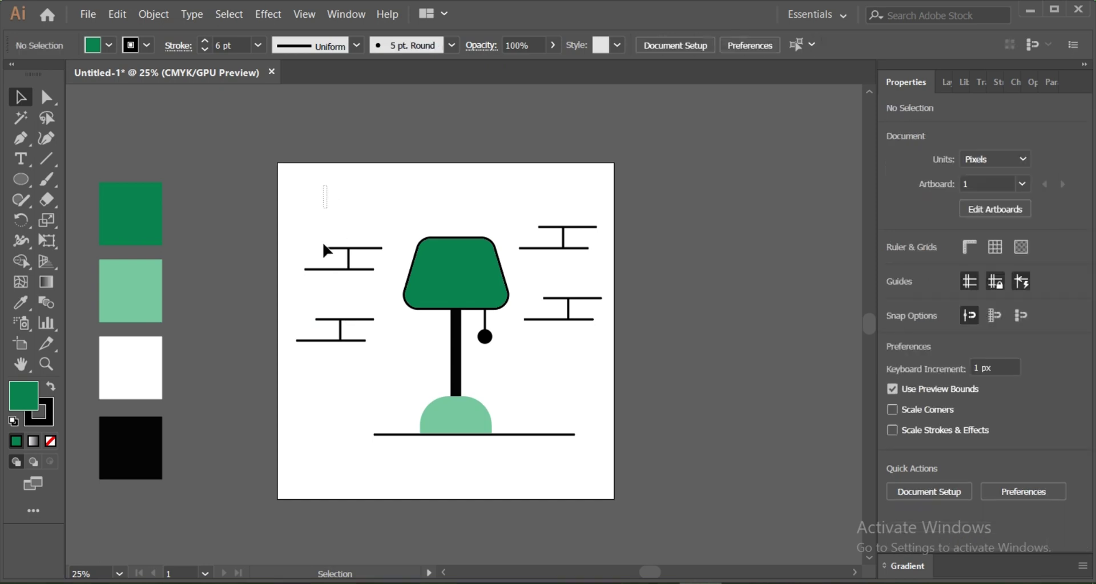
Thin all four brick marks on both sides to 3 pt strokes.
drag(323, 186, 449, 350)
drag(529, 194, 594, 319)
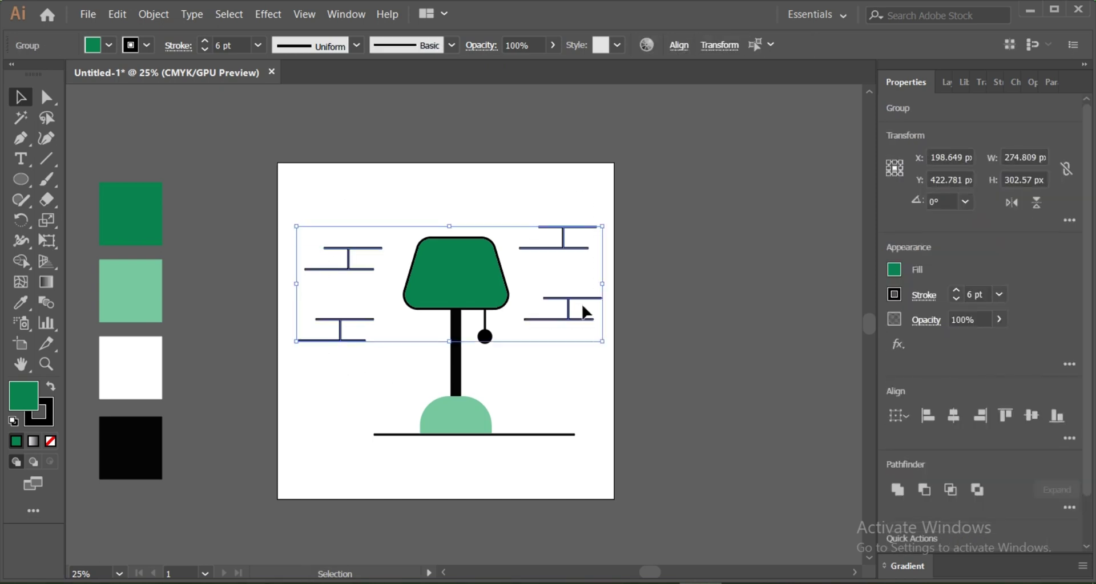
click(204, 50)
click(204, 50)
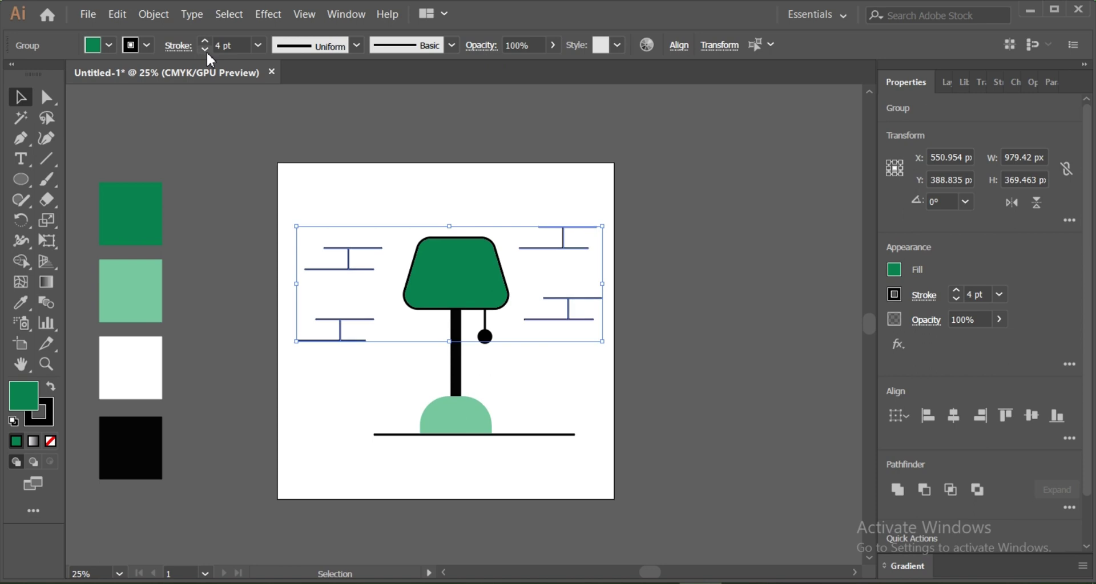
click(204, 151)
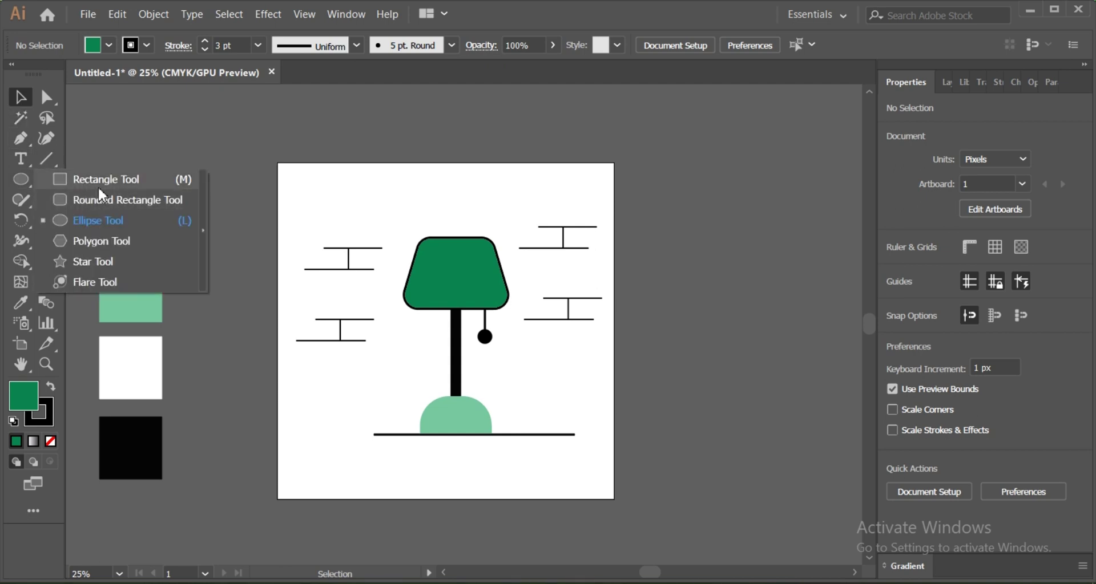
Create a 1080 px square rectangle by entering its exact width and height.
drag(27, 177, 97, 181)
mouse_move(264, 146)
mouse_down()
mouse_move(657, 513)
mouse_move(647, 514)
mouse_up()
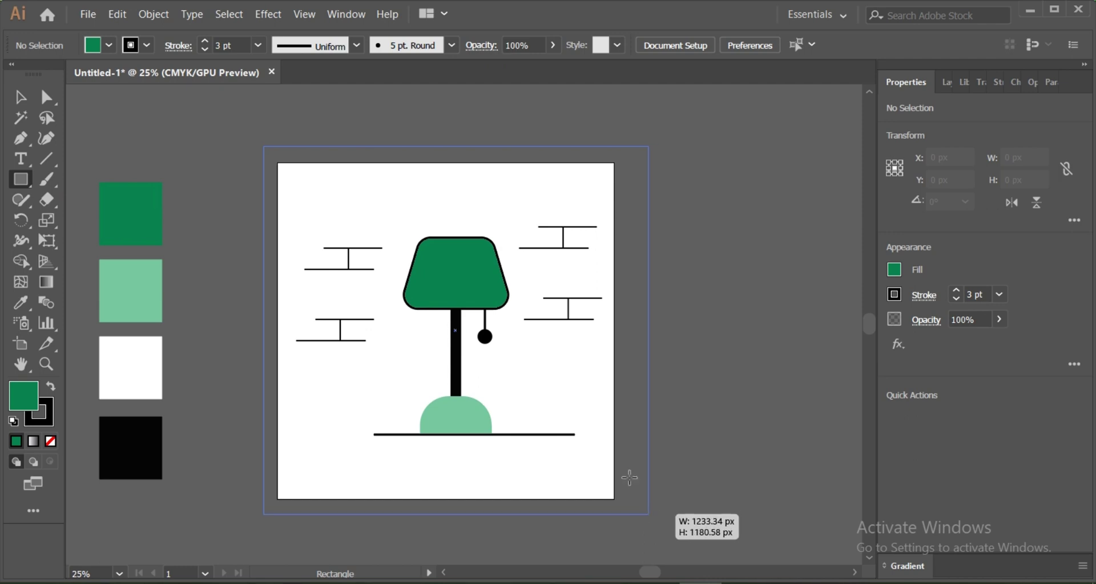
drag(629, 479, 383, 194)
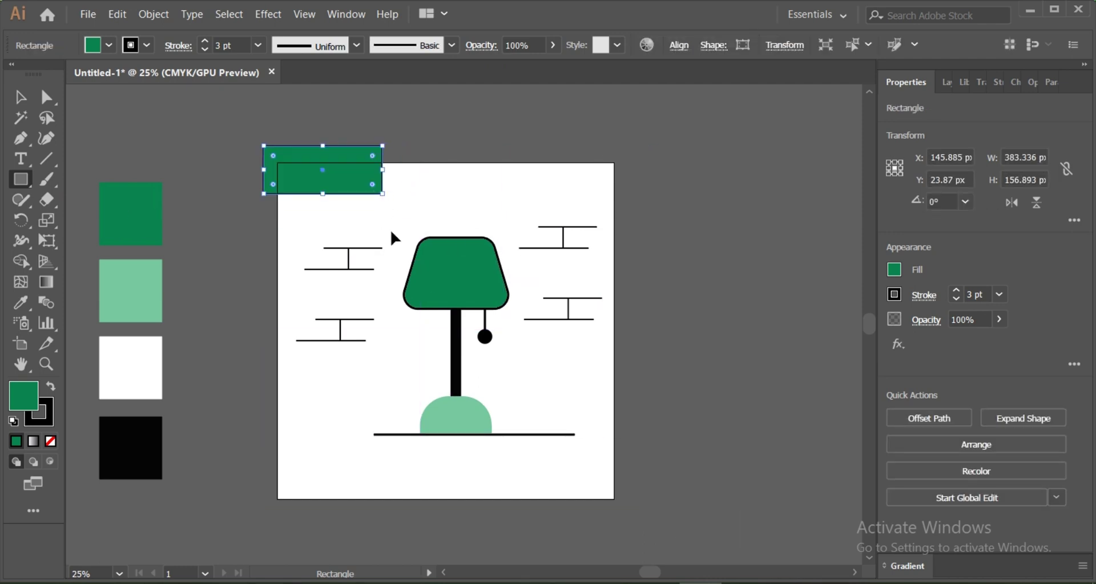
key(ctrl+z)
click(344, 182)
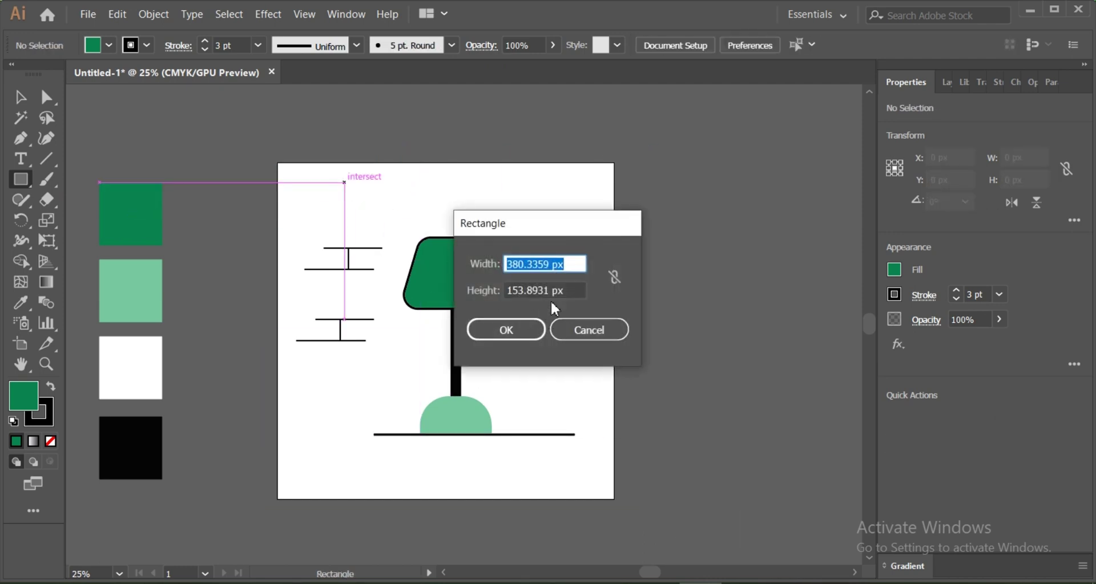
text(1080)
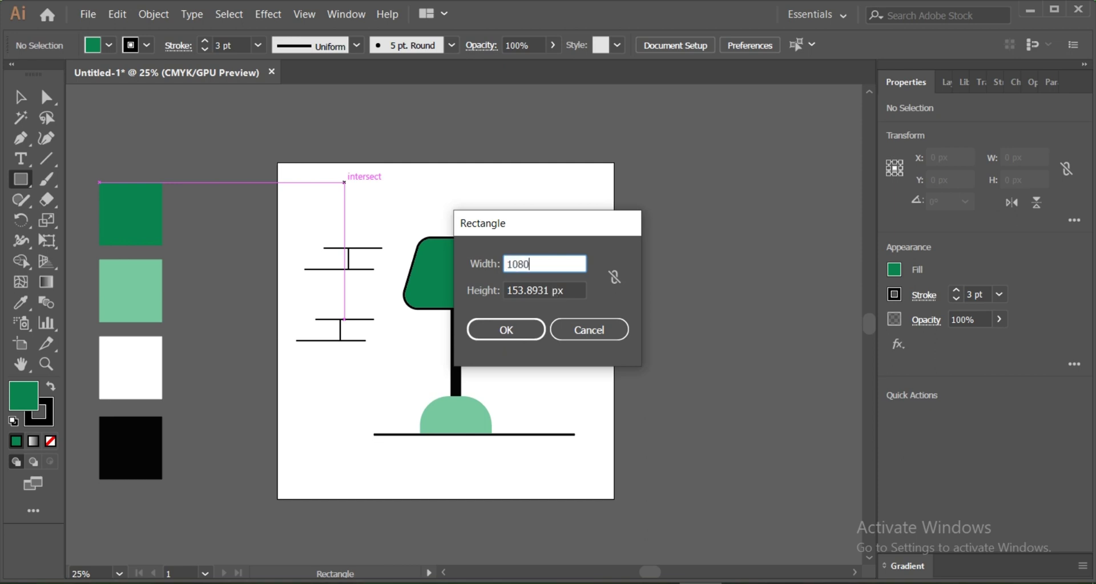
key(Tab)
text(1)
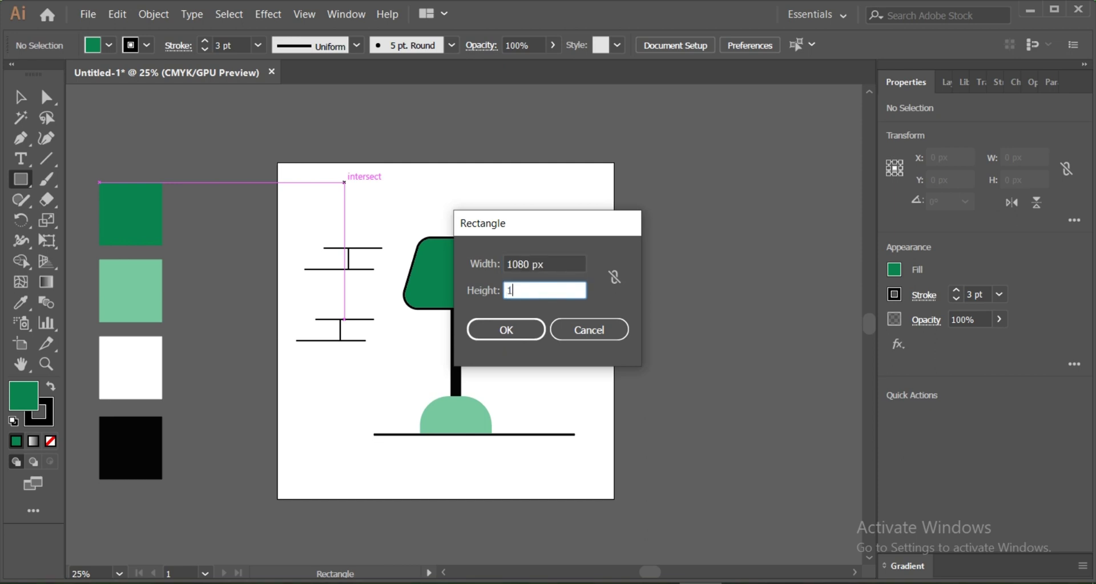
key(Return)
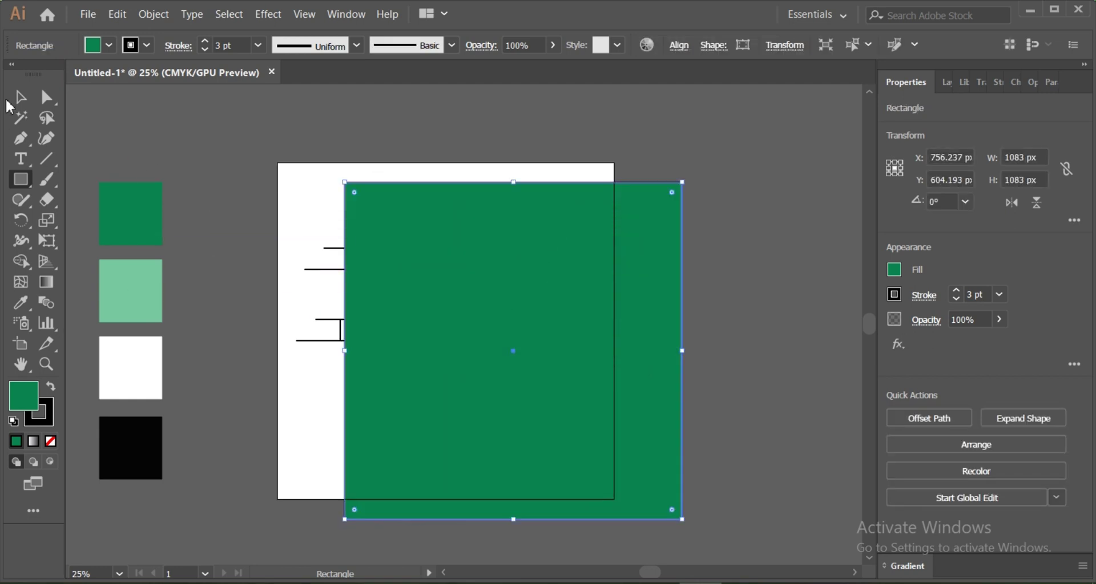
Send the green square behind the lamp and brick marks.
click(20, 97)
right_click(402, 236)
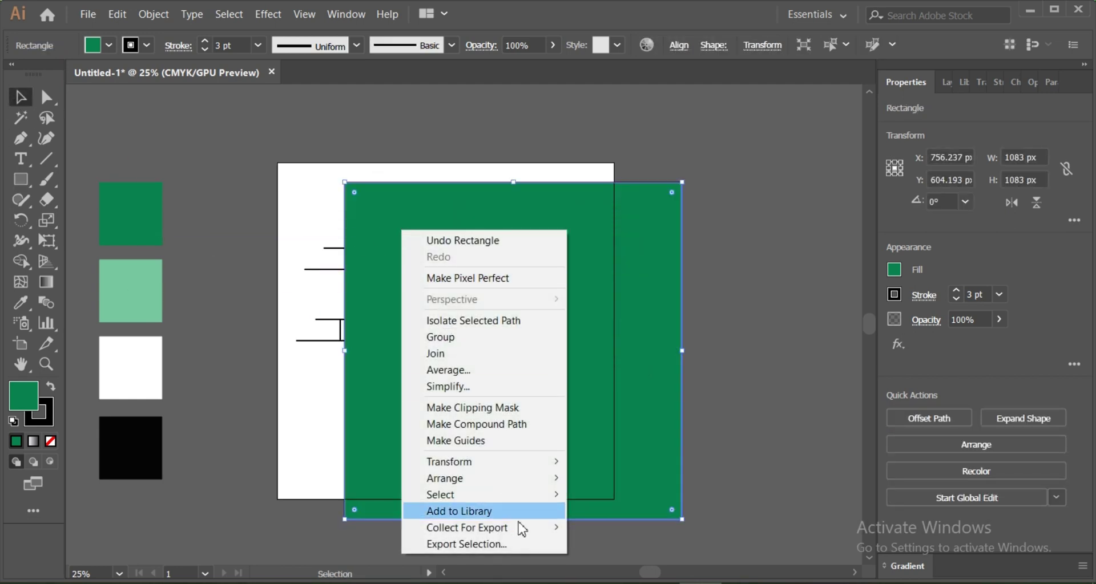
mouse_move(445, 478)
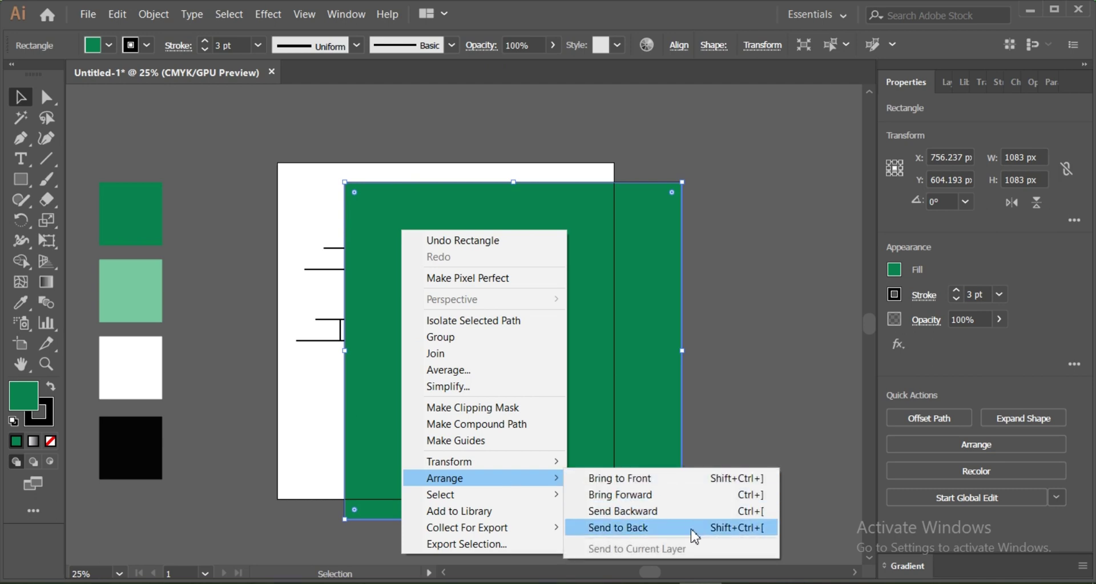
click(628, 527)
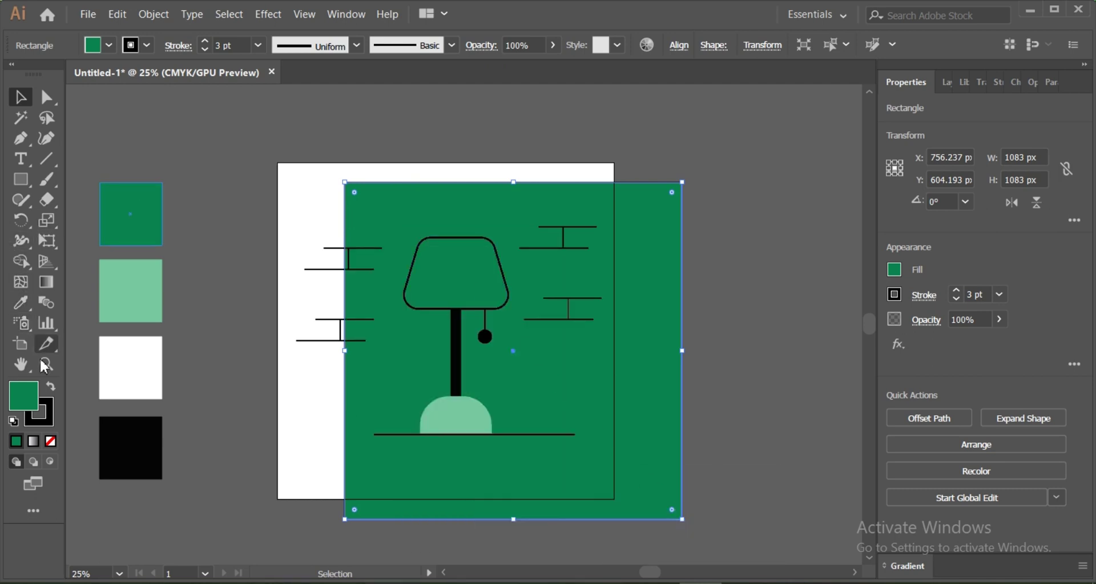
Try light green, white and black fills on the square, then revert to dark green.
click(20, 303)
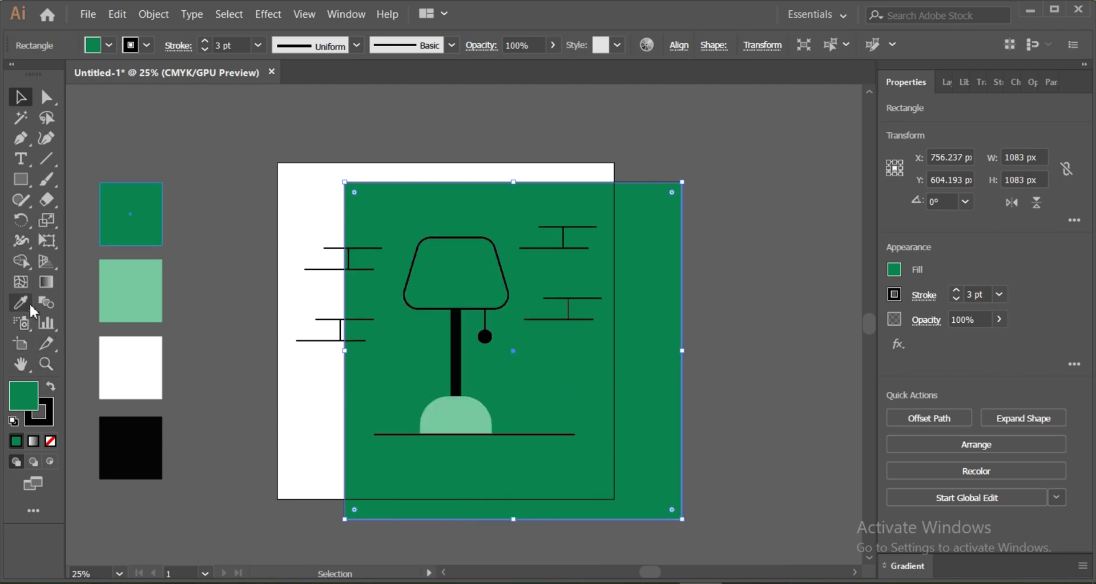
click(131, 273)
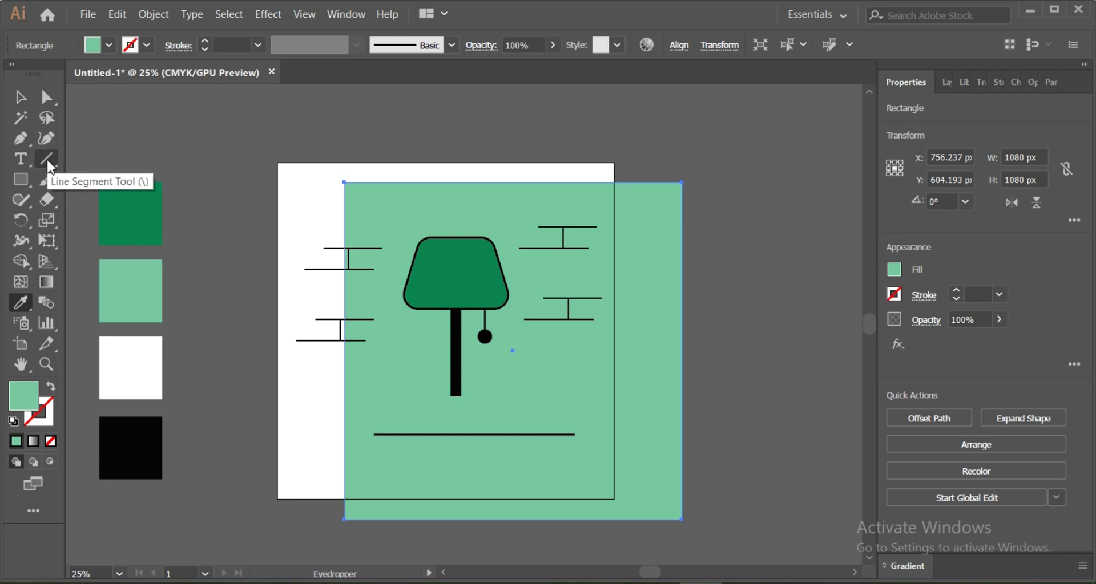
click(140, 368)
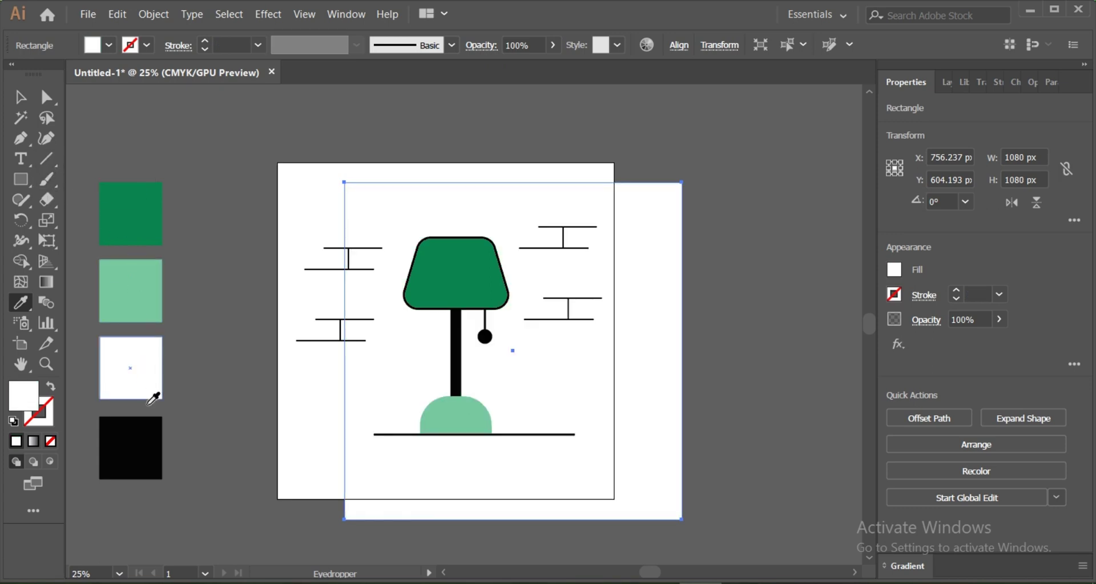
click(139, 451)
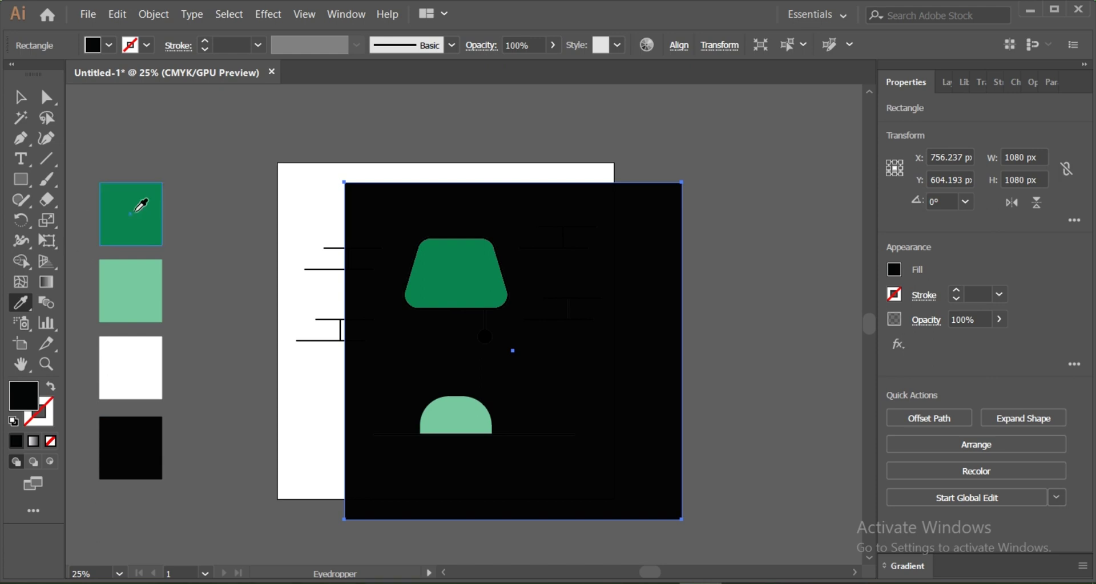
click(136, 210)
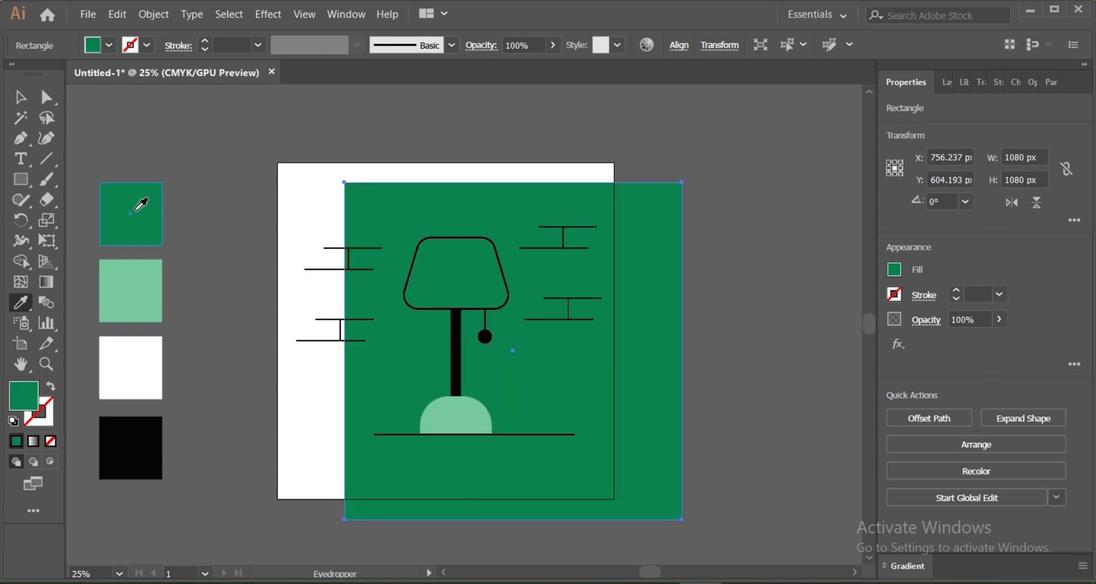
Set the square's fill to light blue 9DBCEA in the Color Picker.
double_click(31, 388)
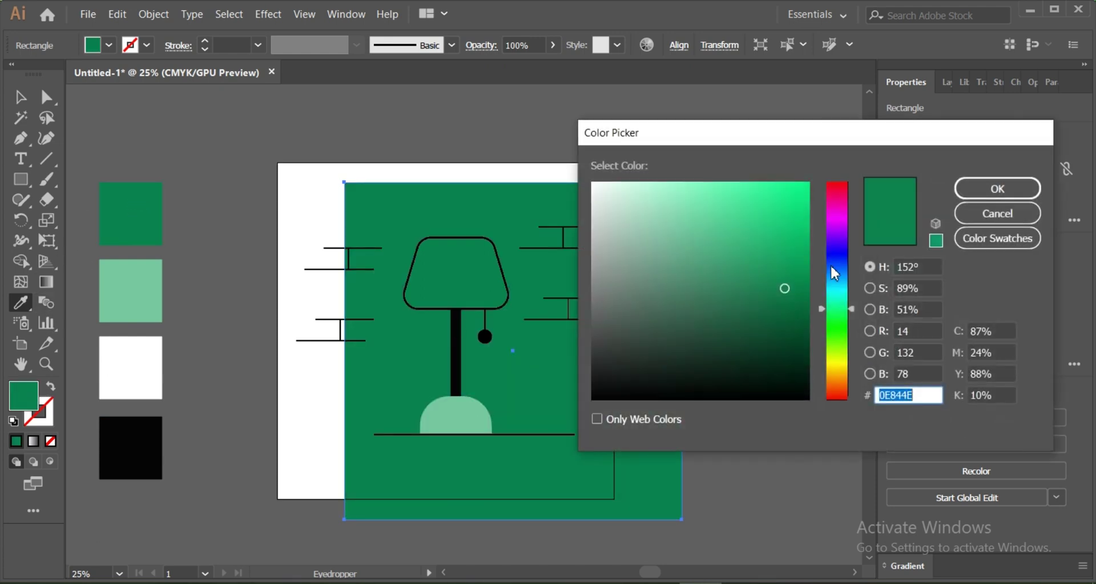
mouse_move(830, 273)
mouse_down()
mouse_move(838, 282)
mouse_move(837, 269)
mouse_up()
drag(771, 197, 662, 199)
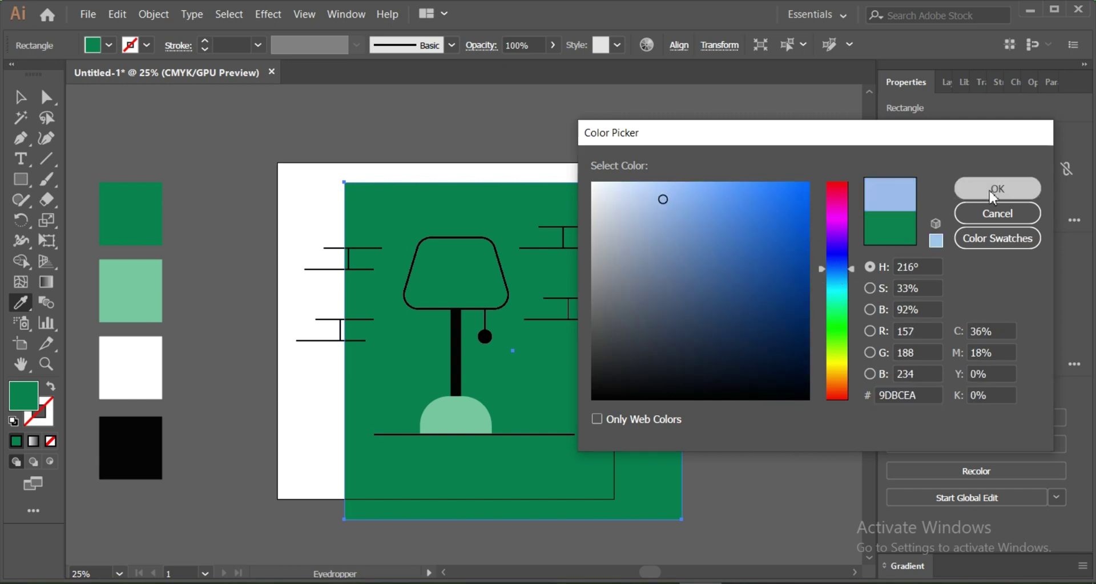
click(992, 197)
click(20, 98)
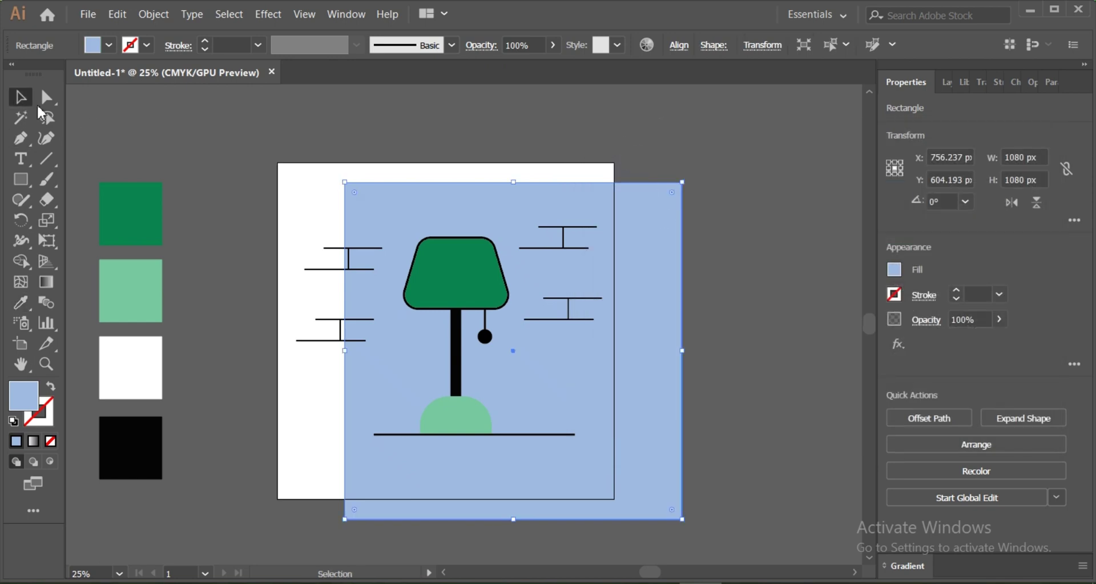
Look through the Align panel options in the control bar.
click(679, 45)
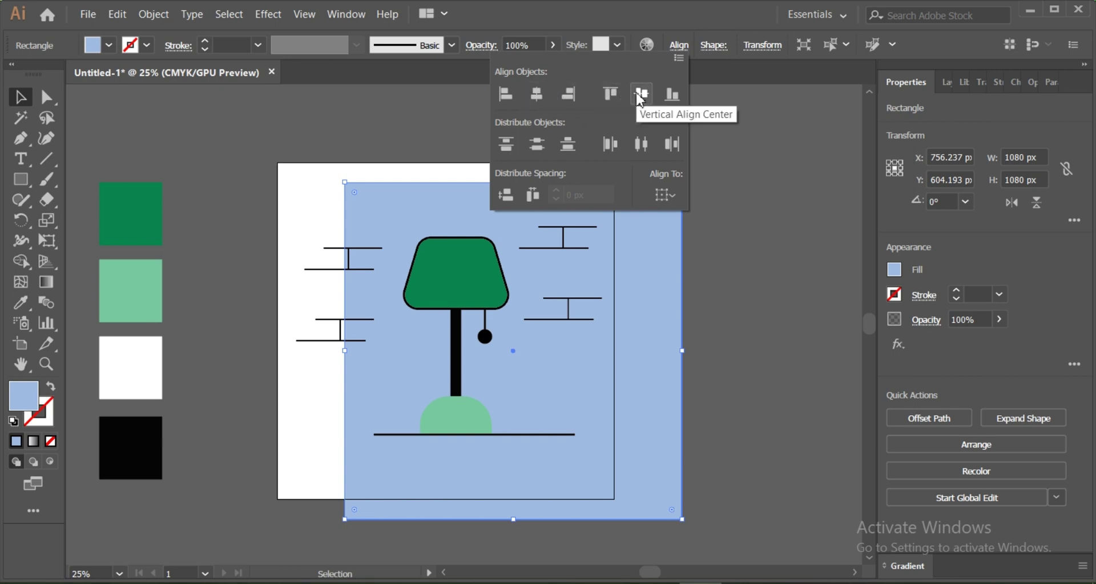
click(715, 231)
click(667, 220)
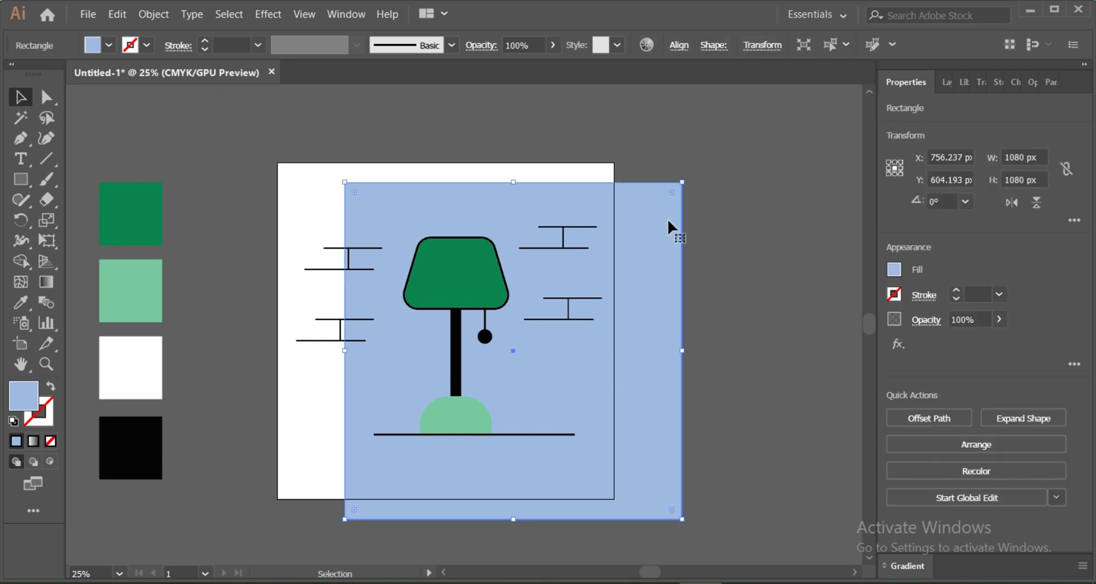
click(677, 47)
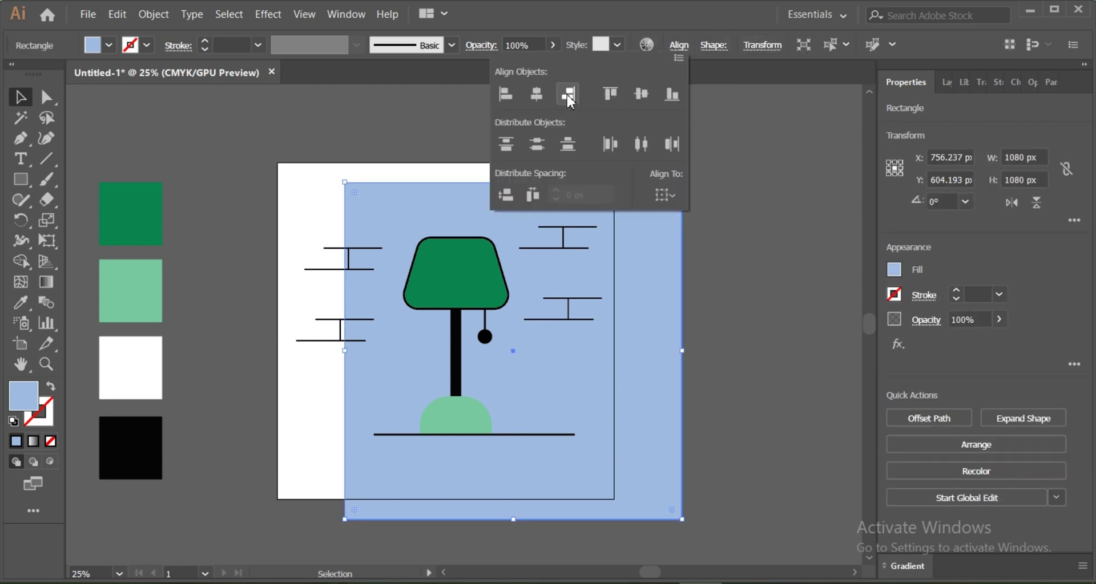
click(343, 112)
Drag the blue square until it snaps exactly onto the artboard.
click(646, 374)
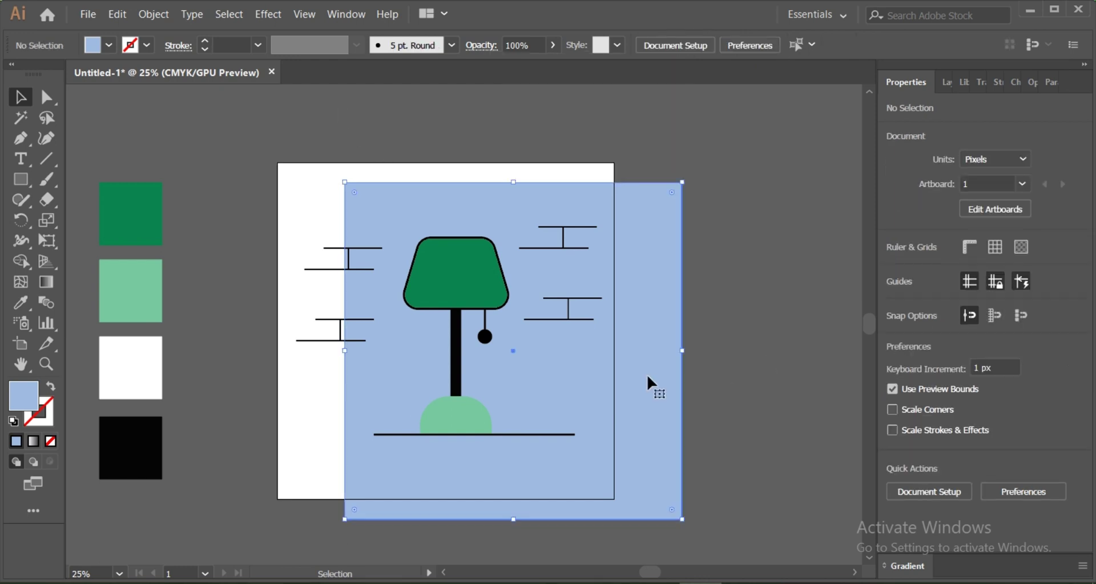
drag(645, 396, 582, 377)
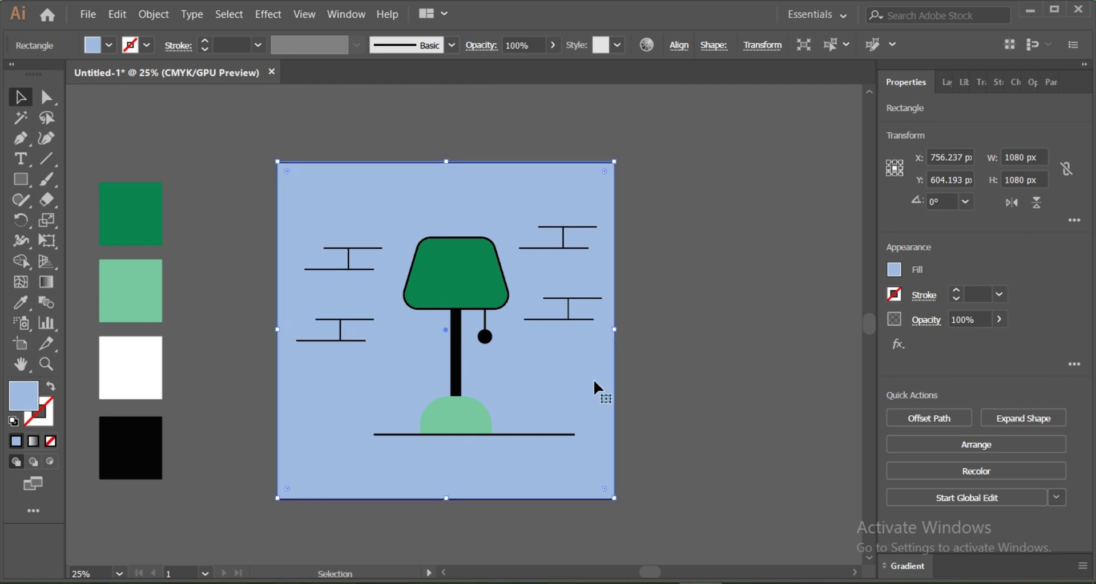
click(702, 363)
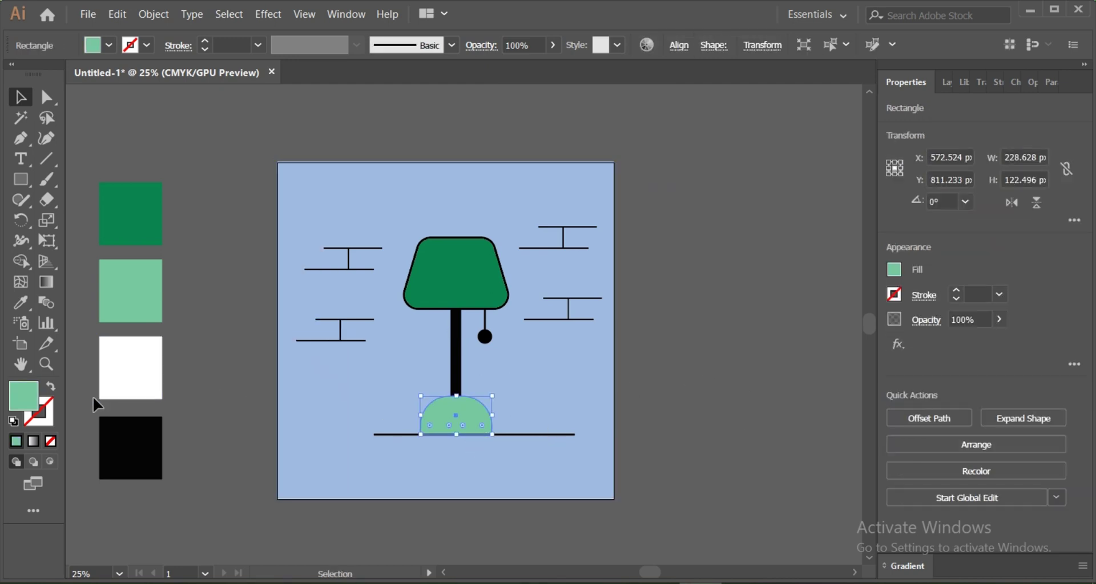
Replace the lamp base's pale green with a bright vivid green in the Color Picker.
double_click(31, 403)
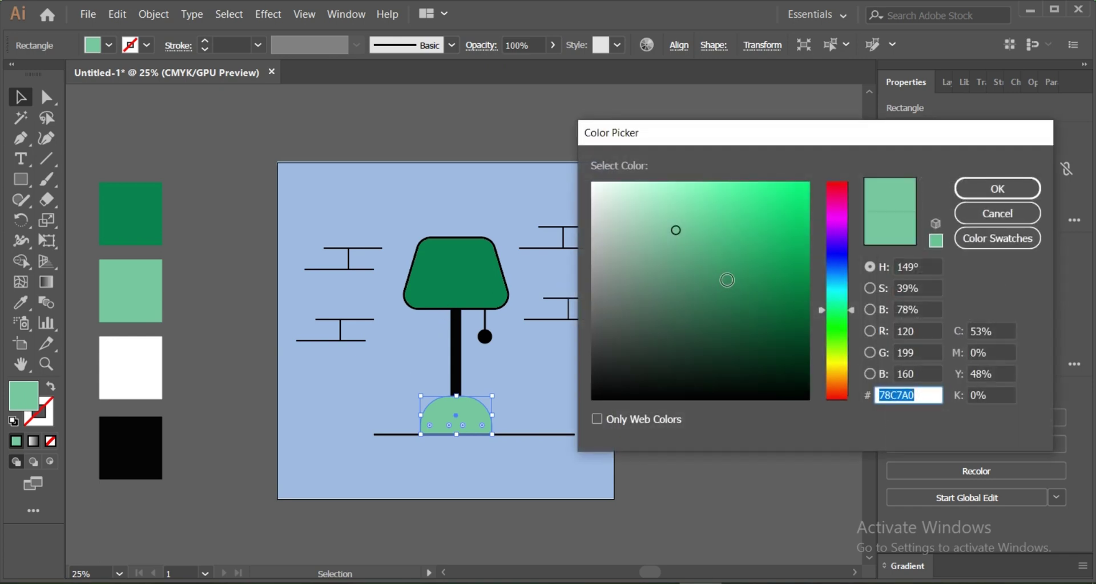
click(787, 302)
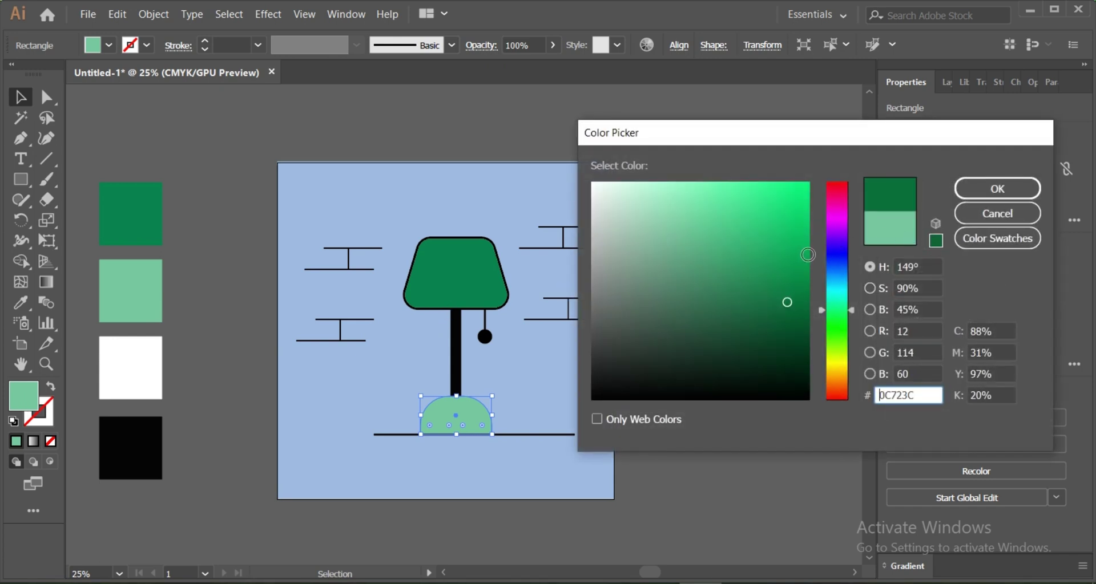
click(707, 271)
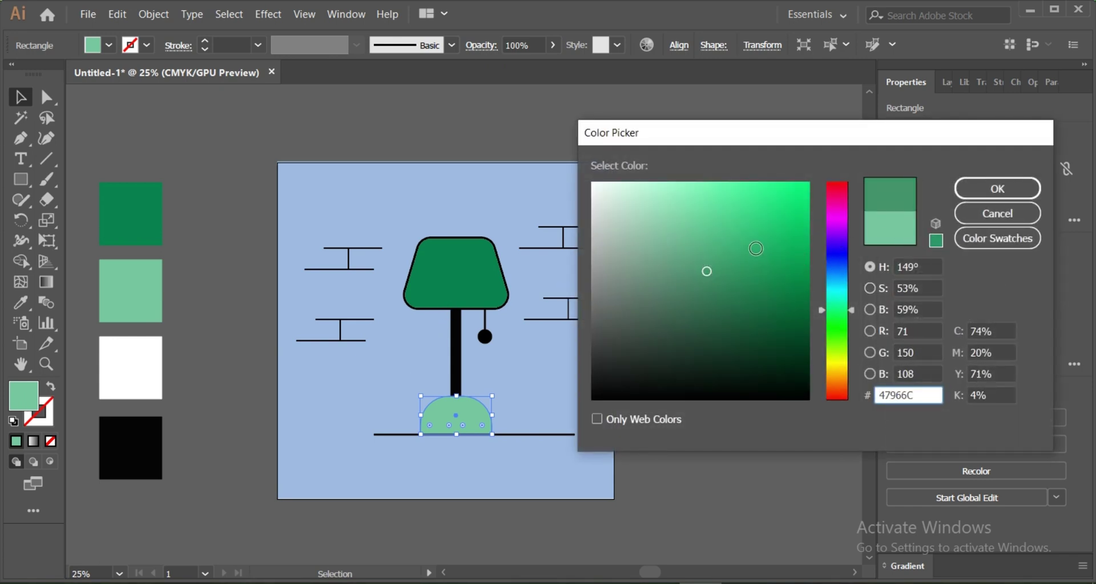
drag(756, 248, 785, 193)
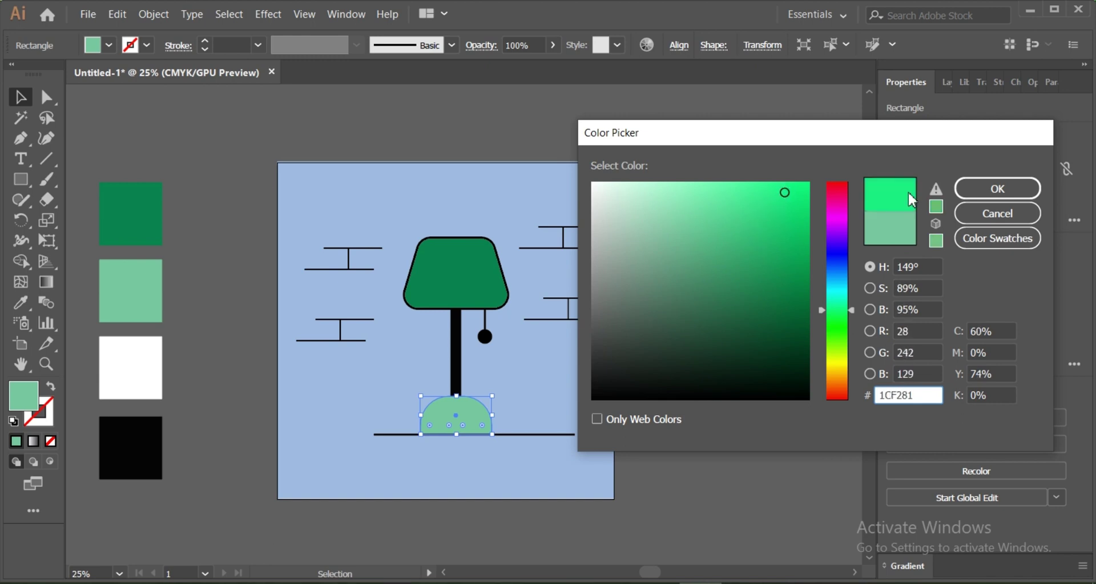
click(992, 188)
click(755, 250)
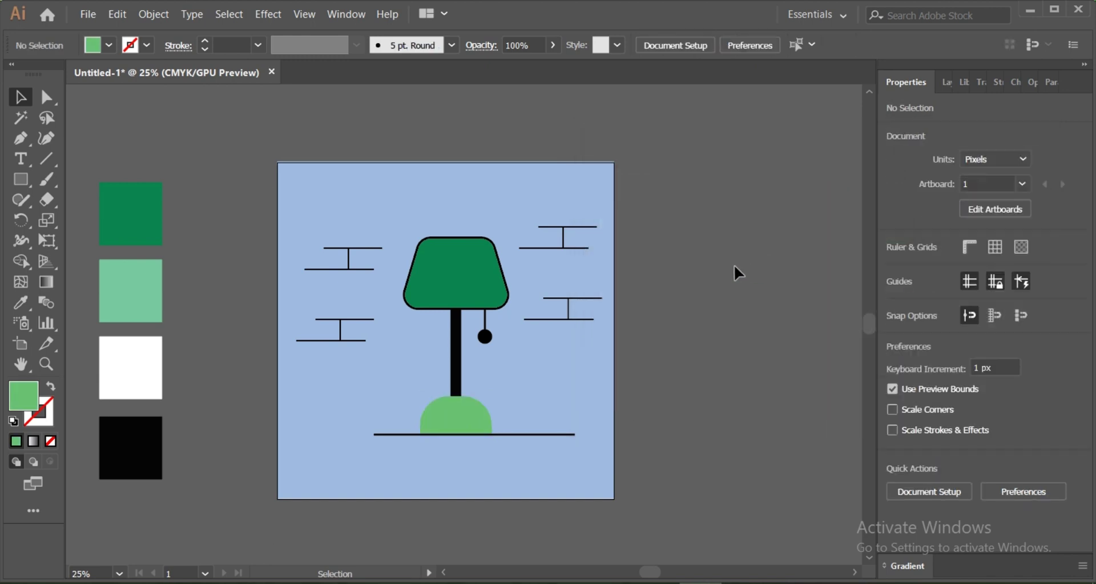
click(435, 209)
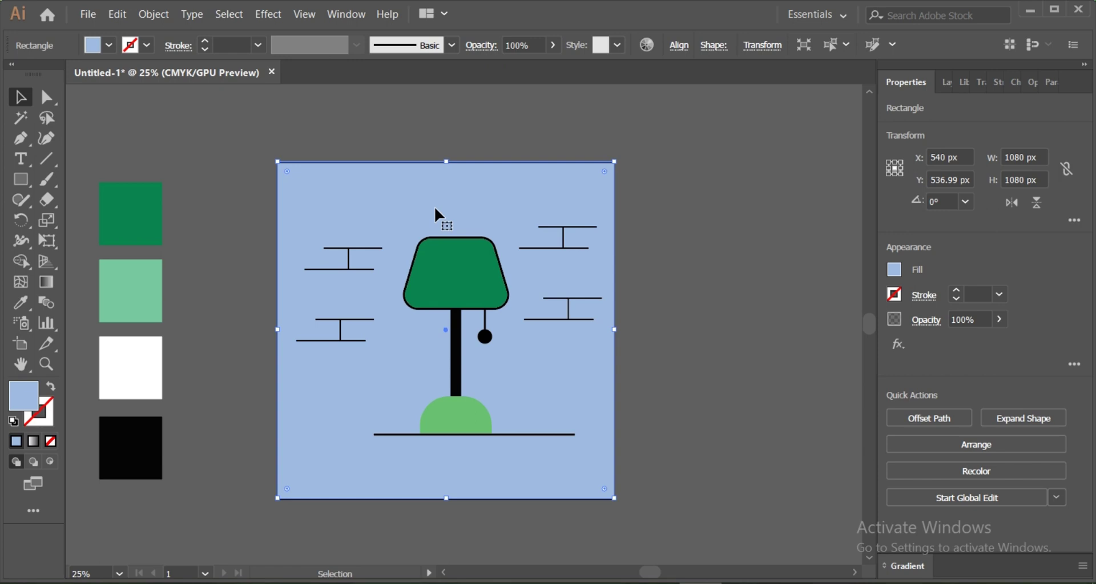
click(680, 45)
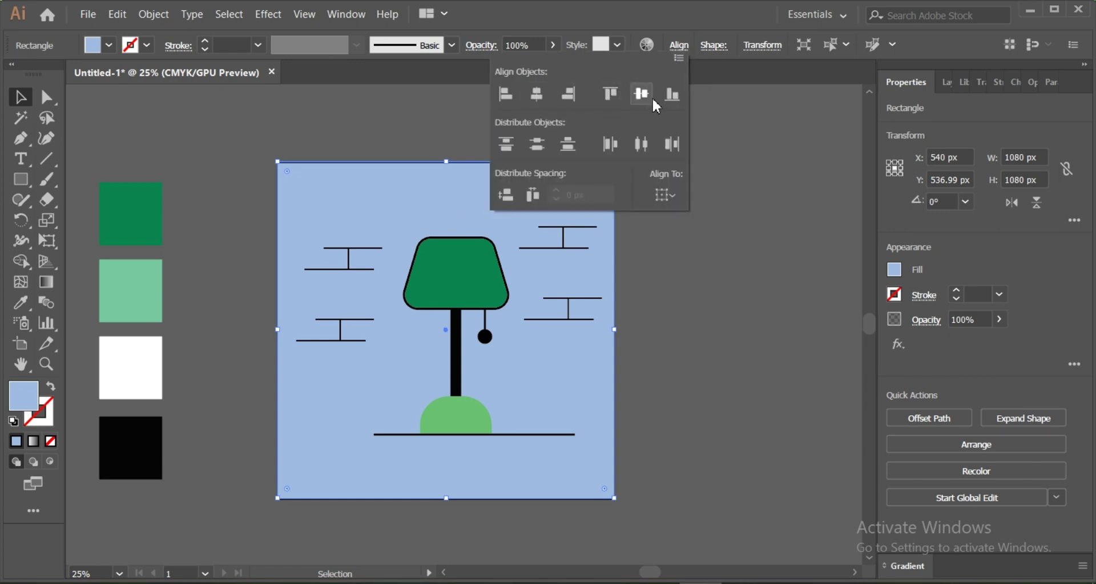
click(747, 176)
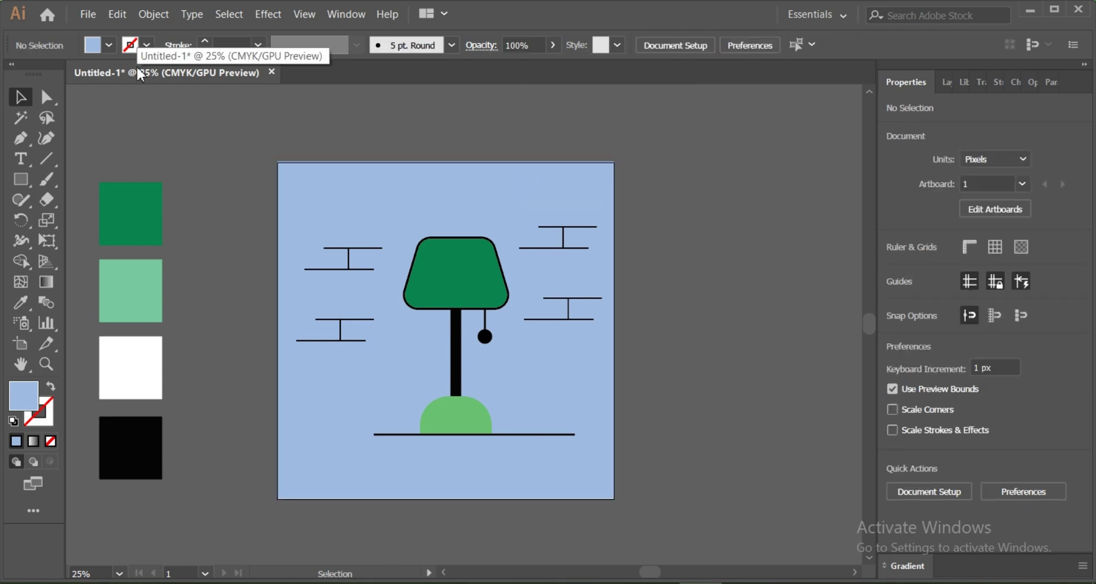
click(425, 488)
drag(446, 498, 447, 499)
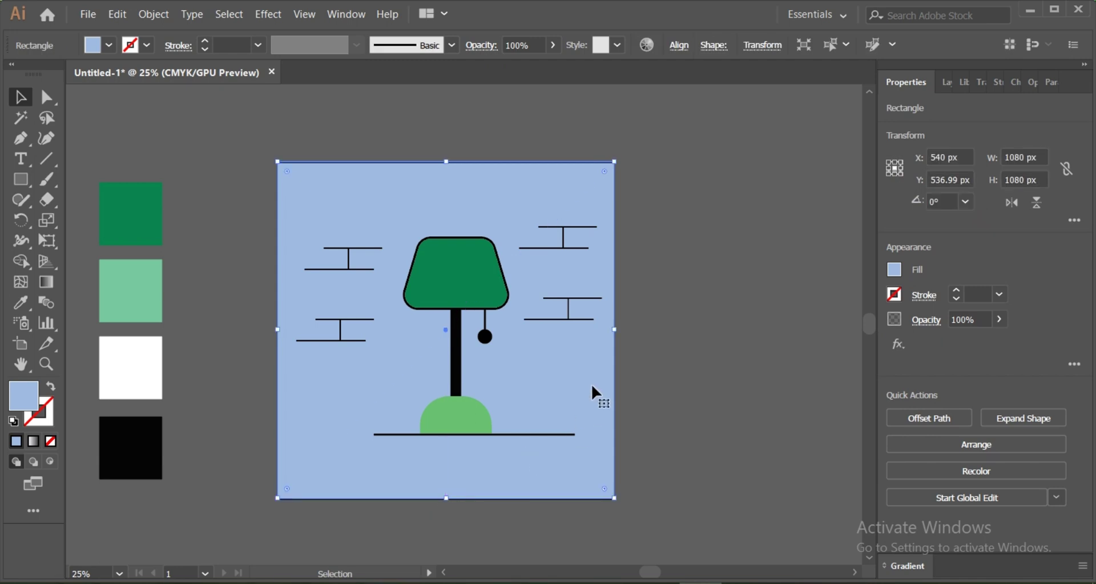
click(660, 358)
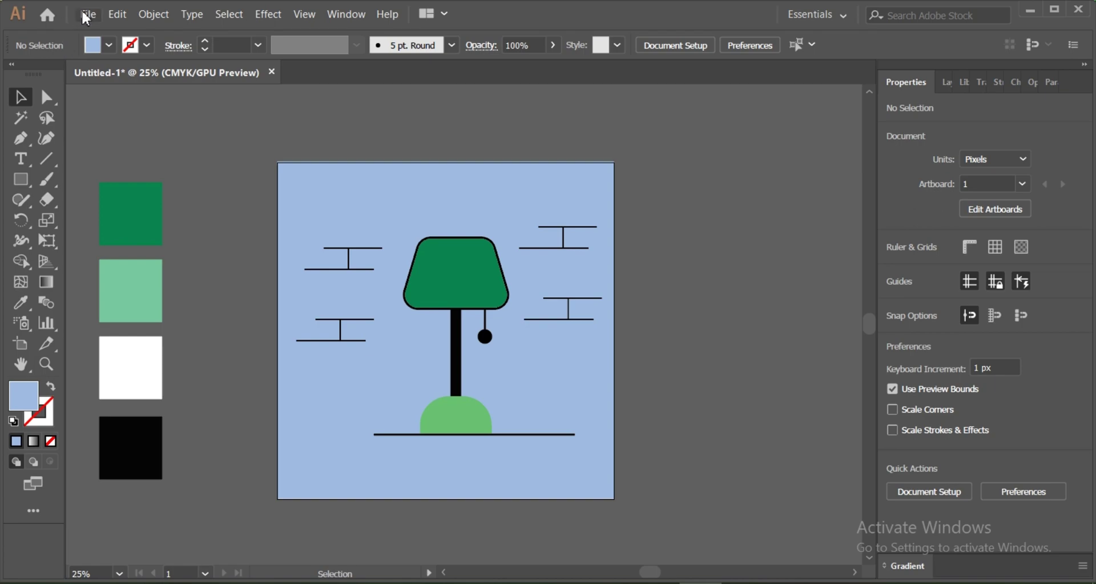